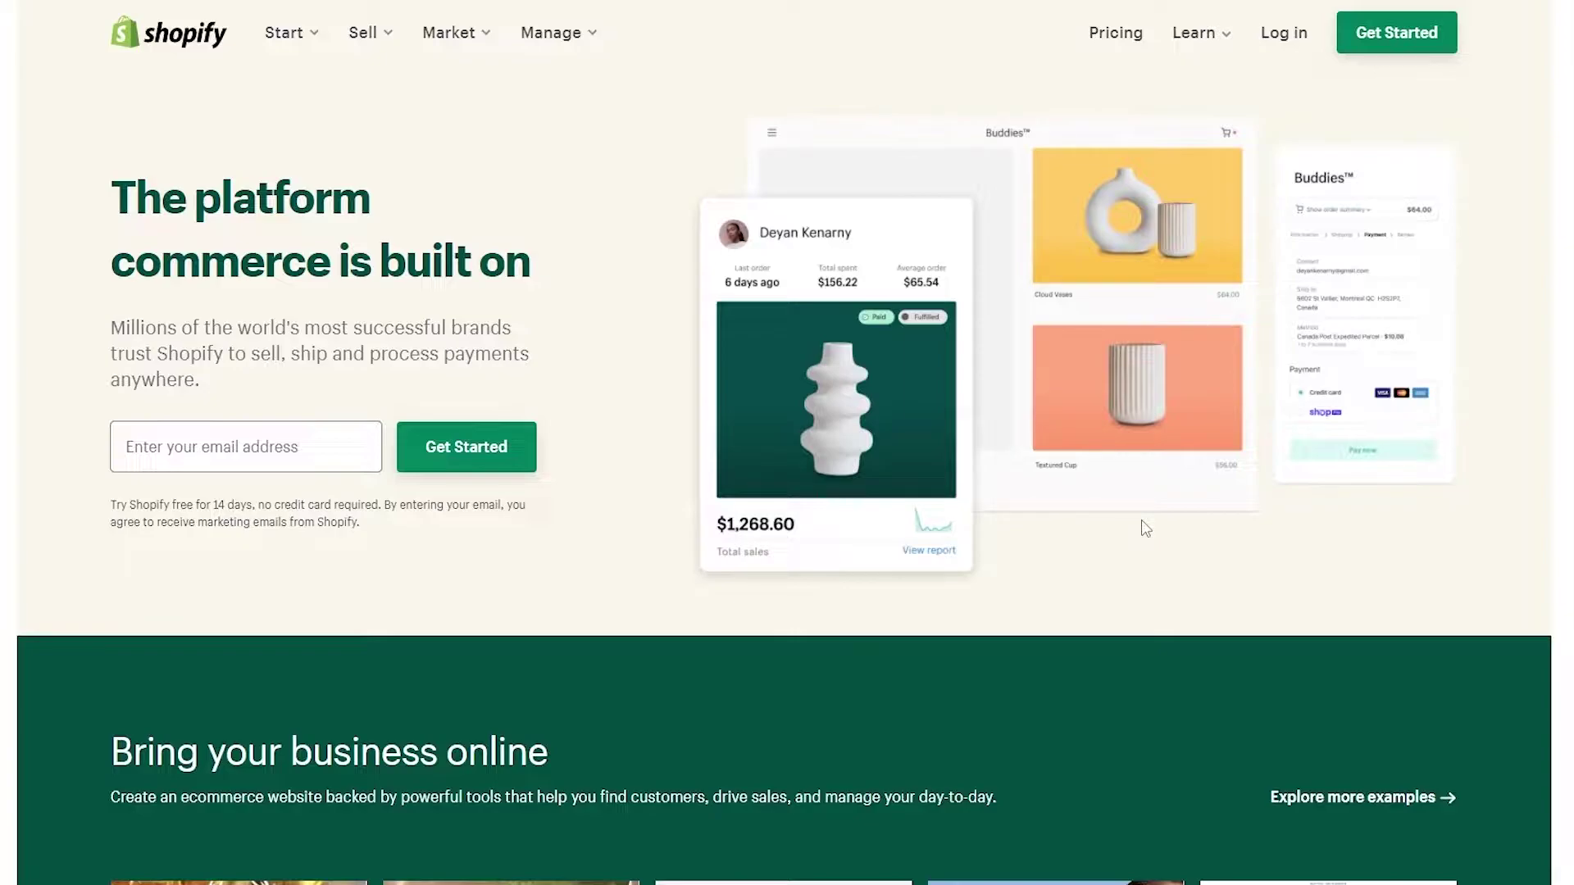
# Log in to Shopify and open the ceeceestoys store
pyautogui.scroll(-1, 1152, 529)
pyautogui.scroll(1, 1180, 541)
pyautogui.click(1289, 50)
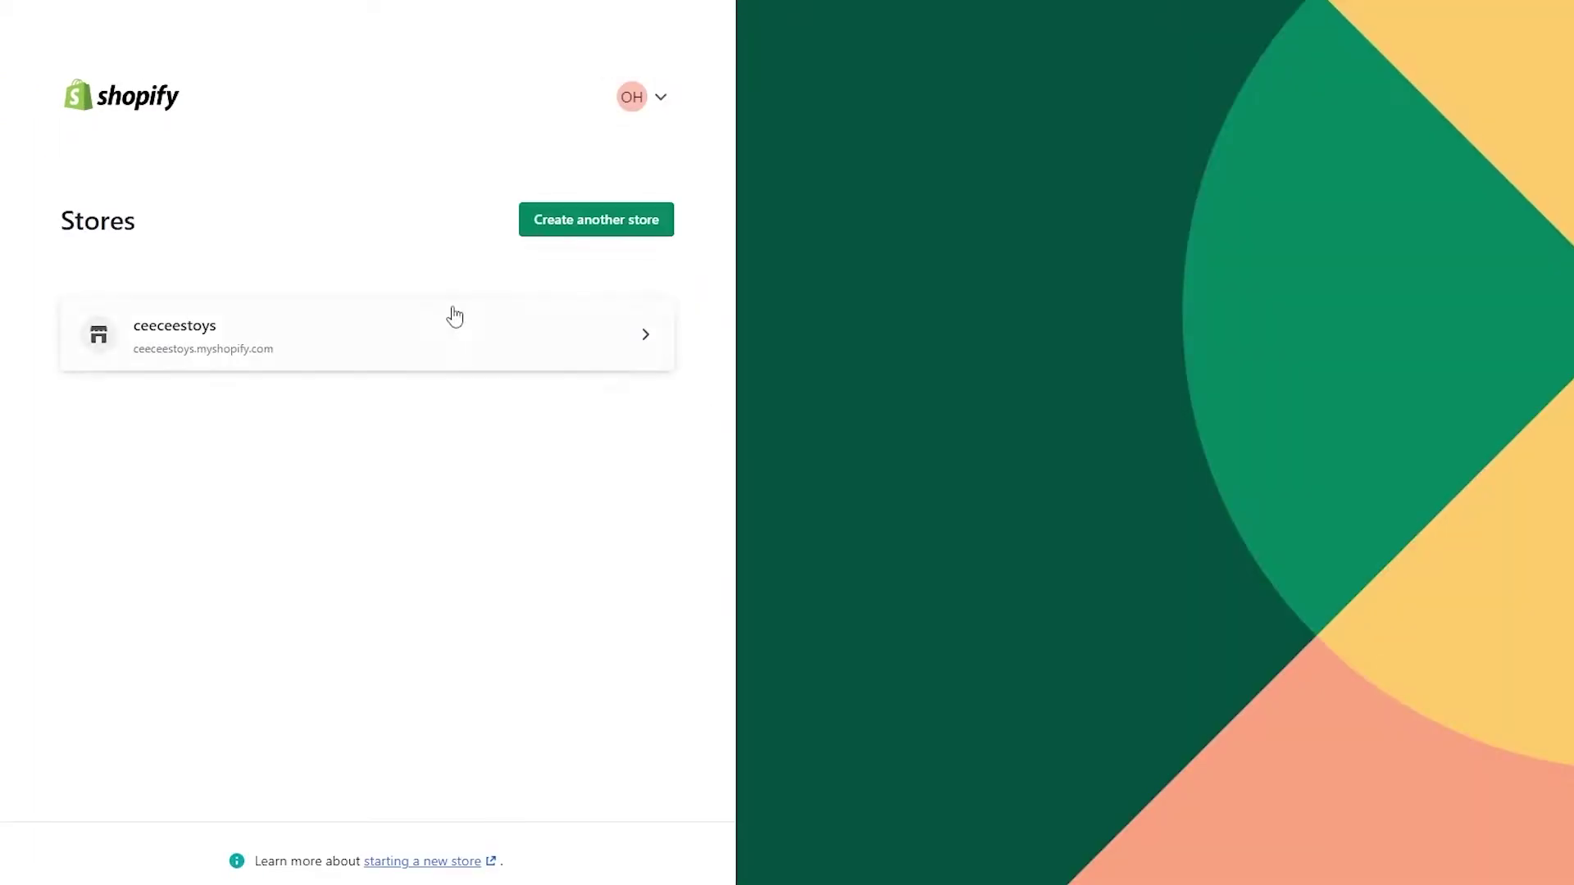
pyautogui.click(403, 337)
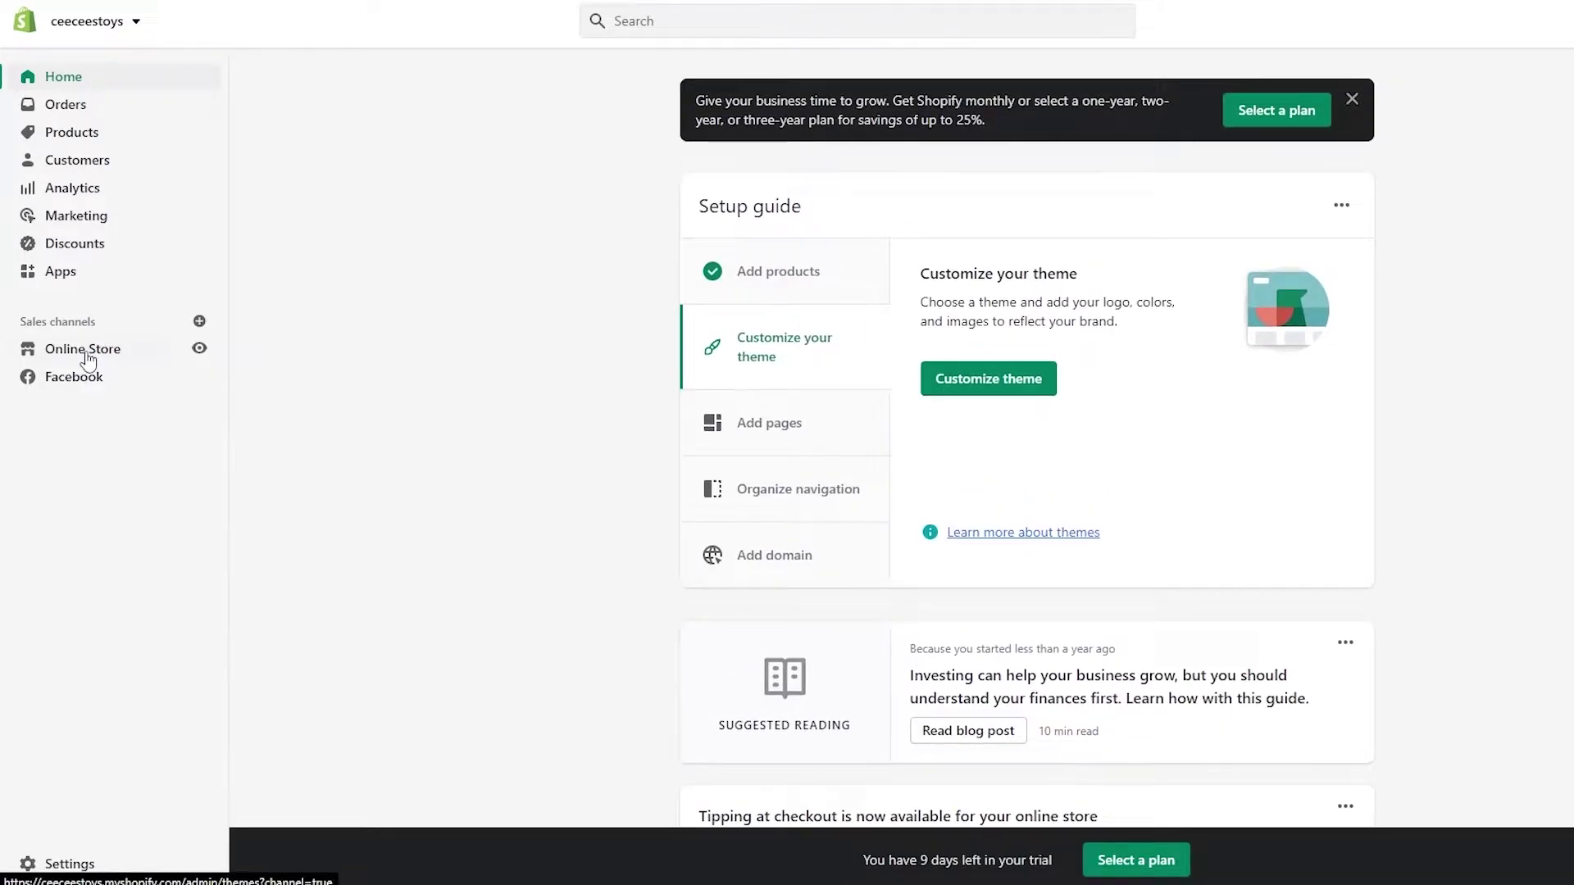
# Open the online store's themes and duplicate the current Dawn theme
pyautogui.click(87, 353)
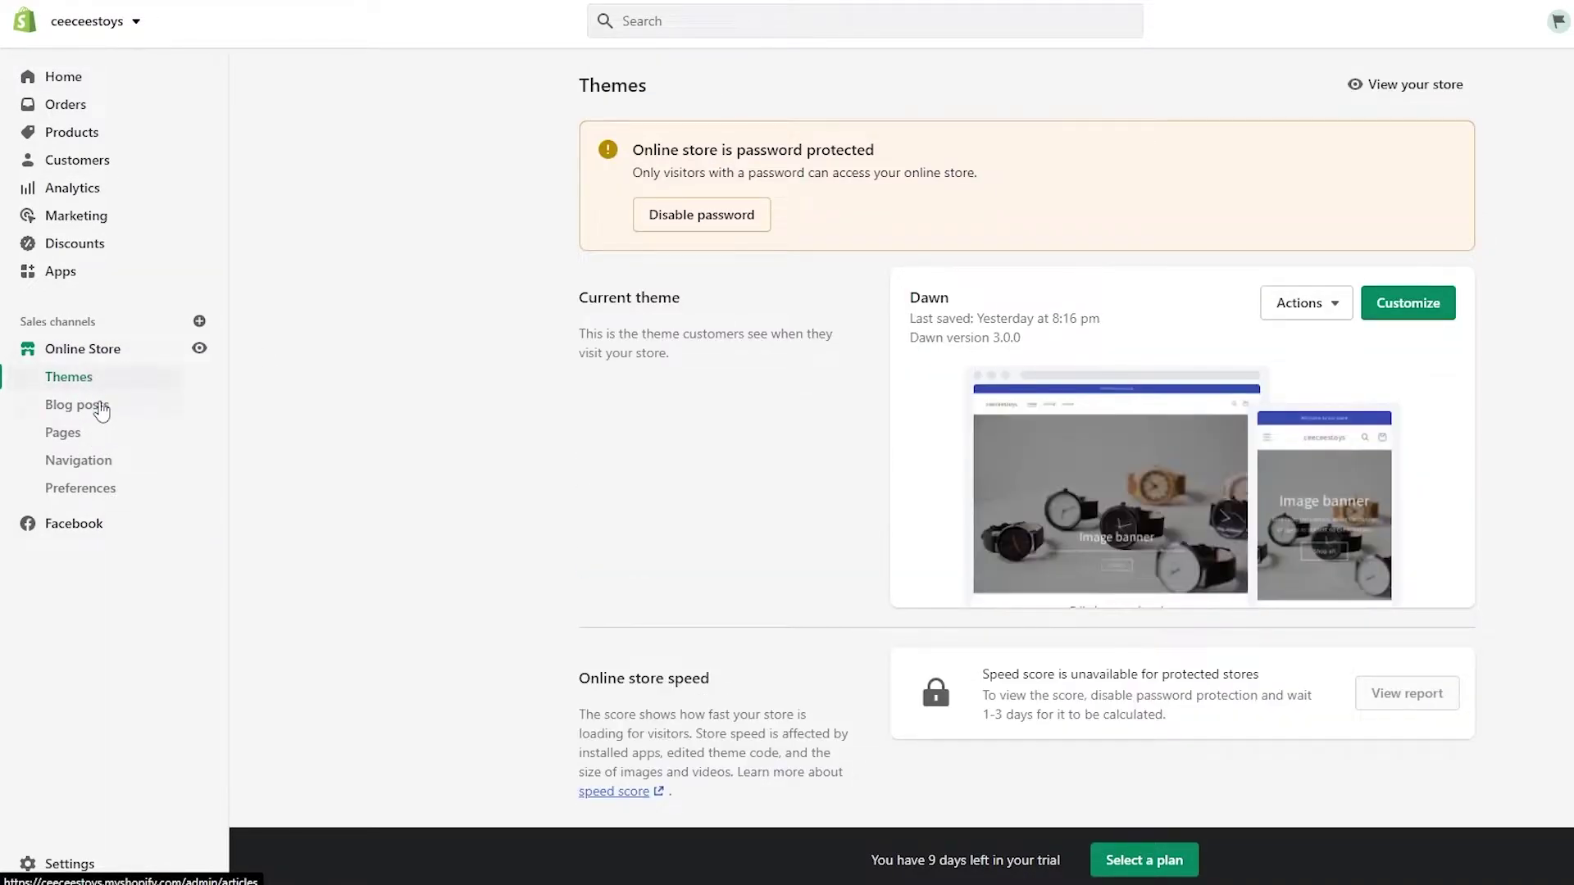
pyautogui.click(1279, 305)
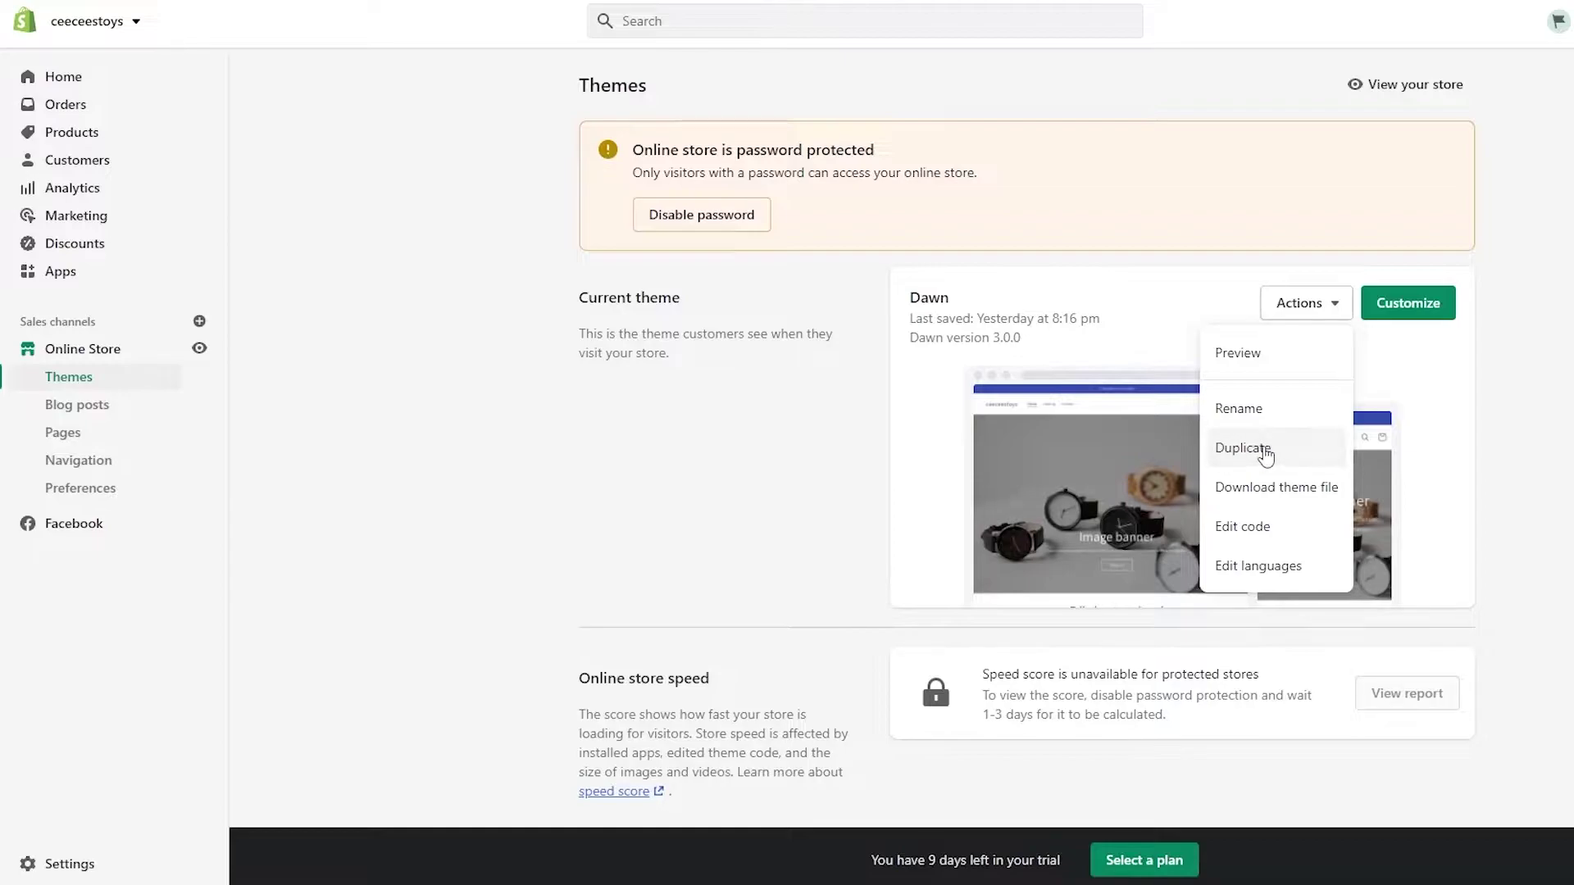
pyautogui.click(1307, 455)
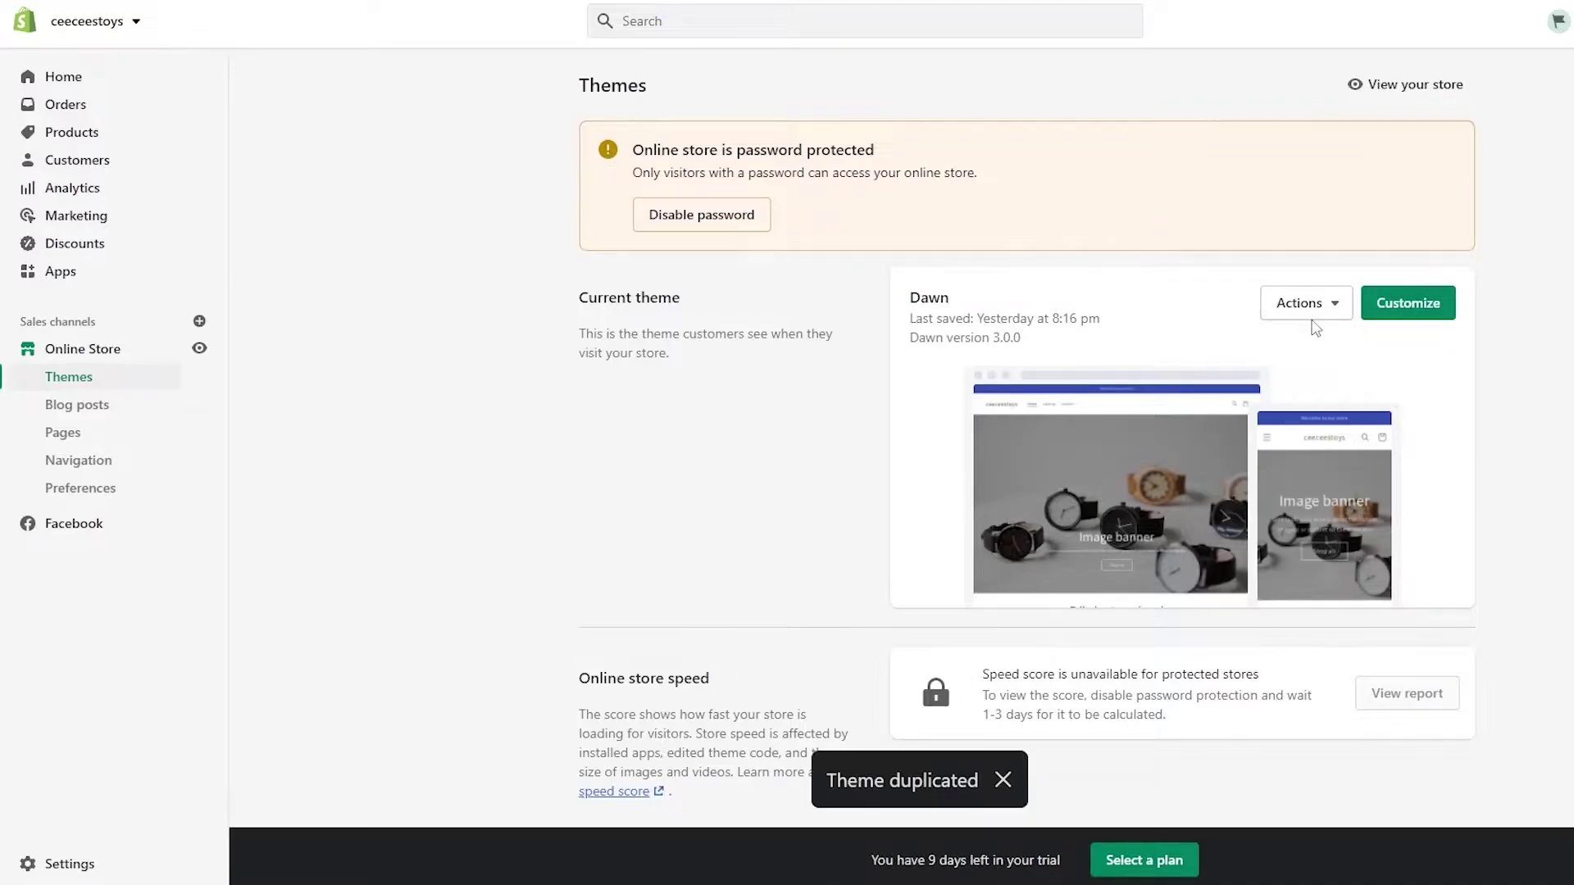
# Open the Dawn theme's code for editing and look through its layout and template files
pyautogui.click(1312, 310)
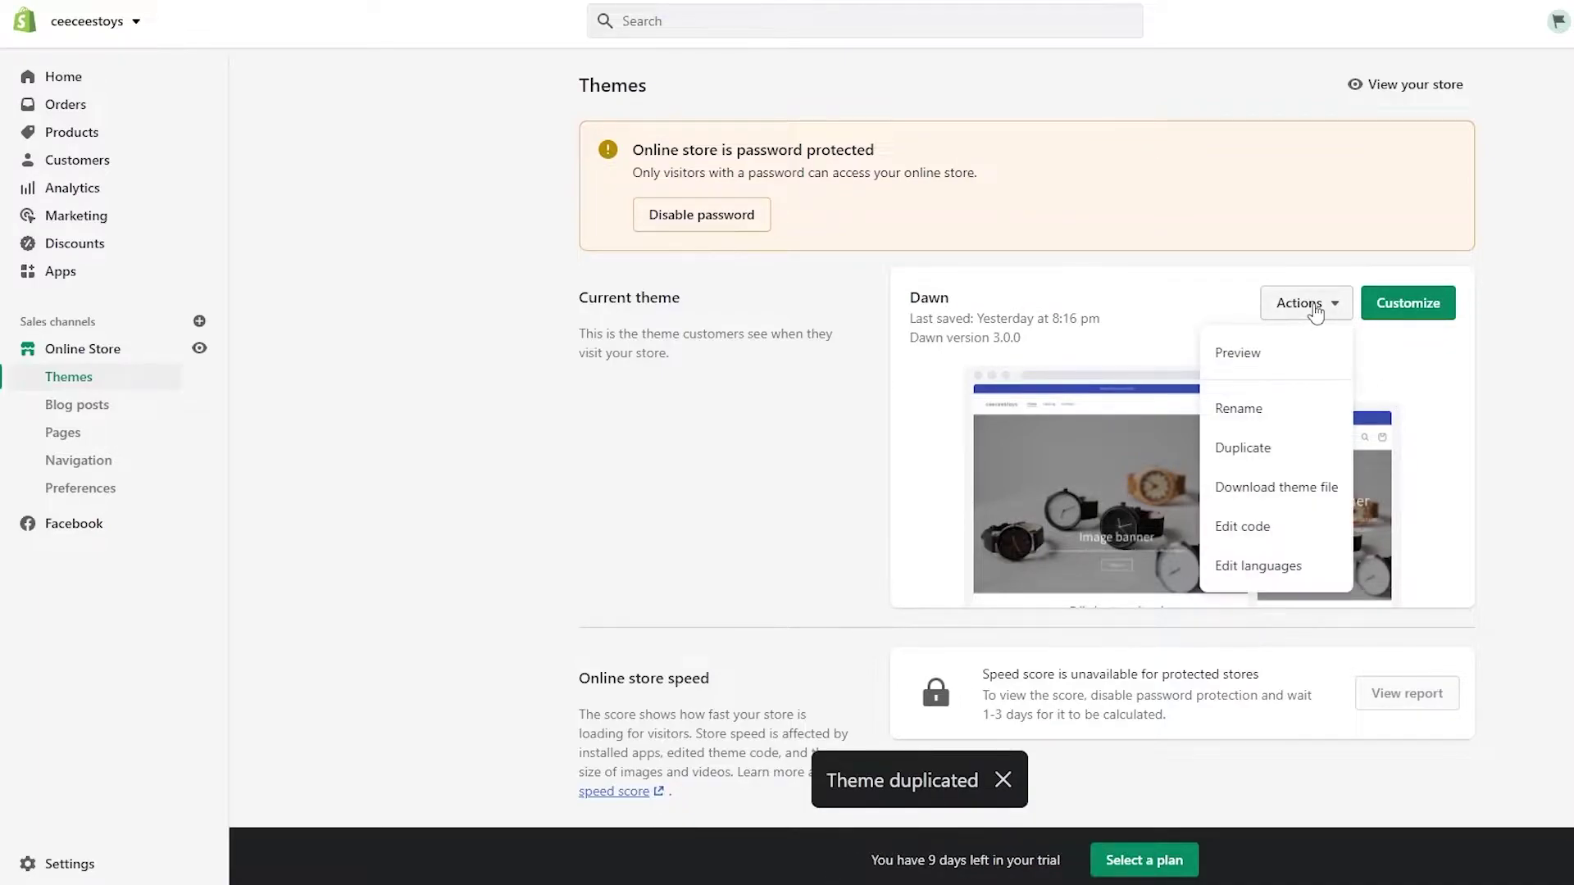
pyautogui.click(1290, 537)
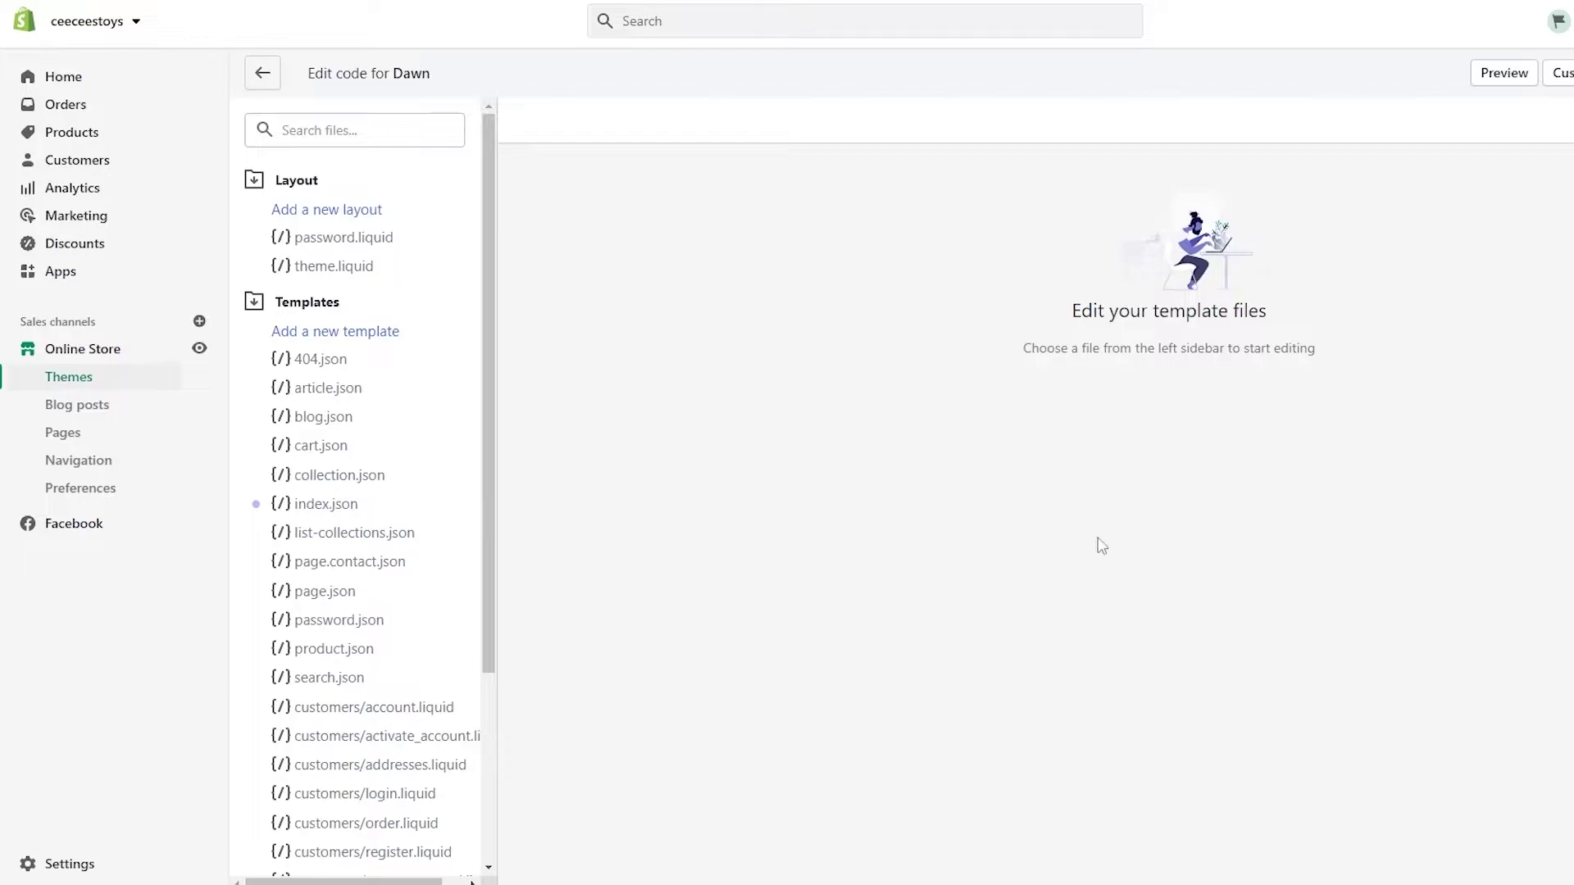
pyautogui.scroll(-3, 443, 537)
pyautogui.scroll(3, 455, 525)
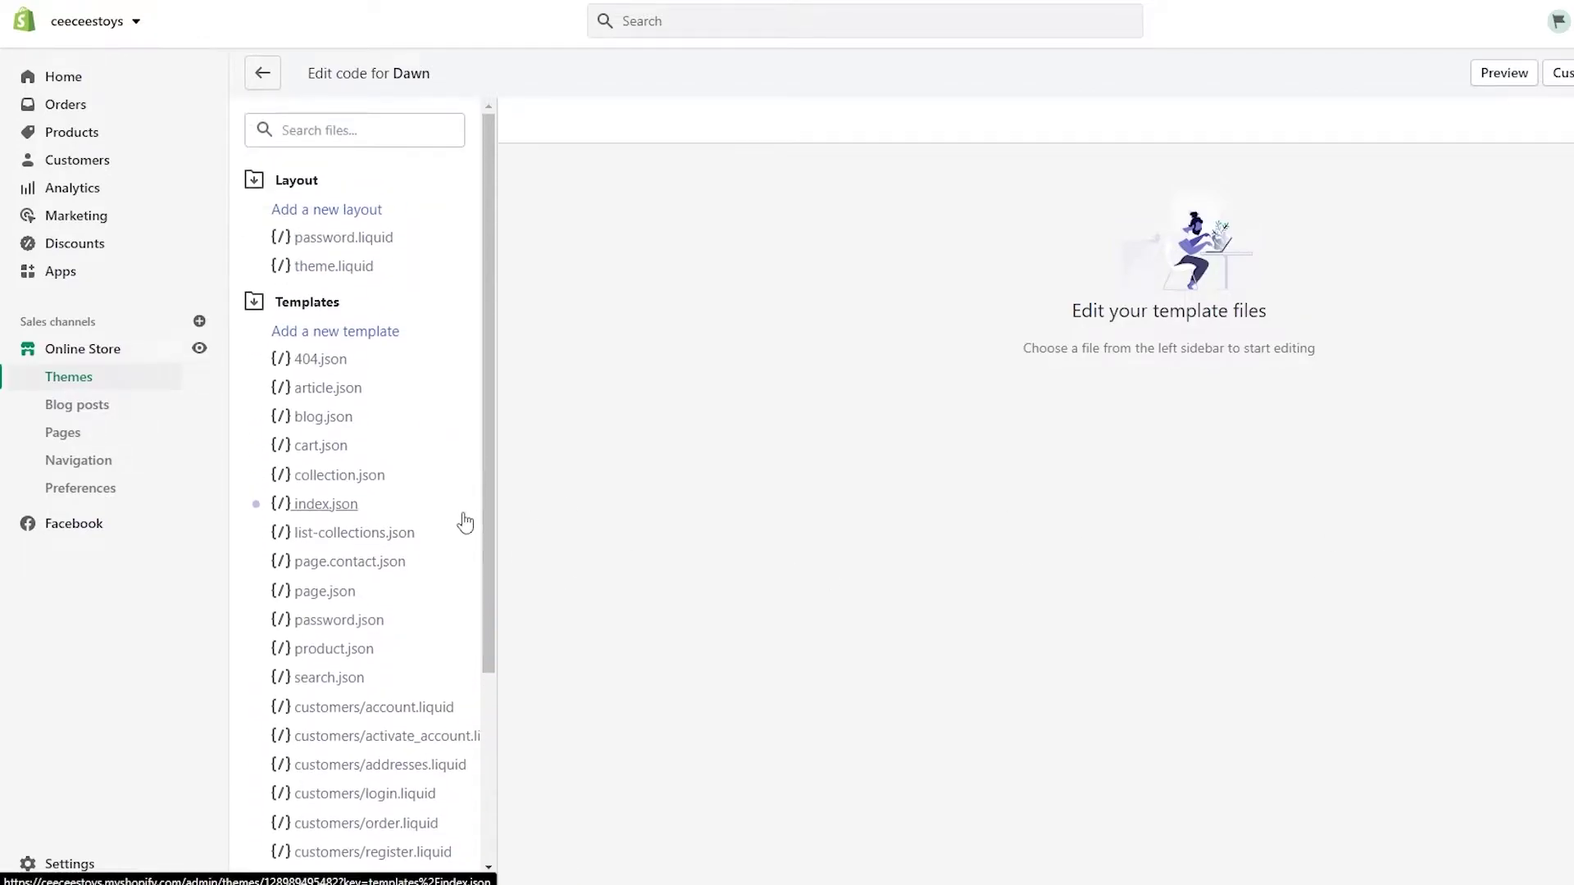
pyautogui.scroll(-3, 465, 522)
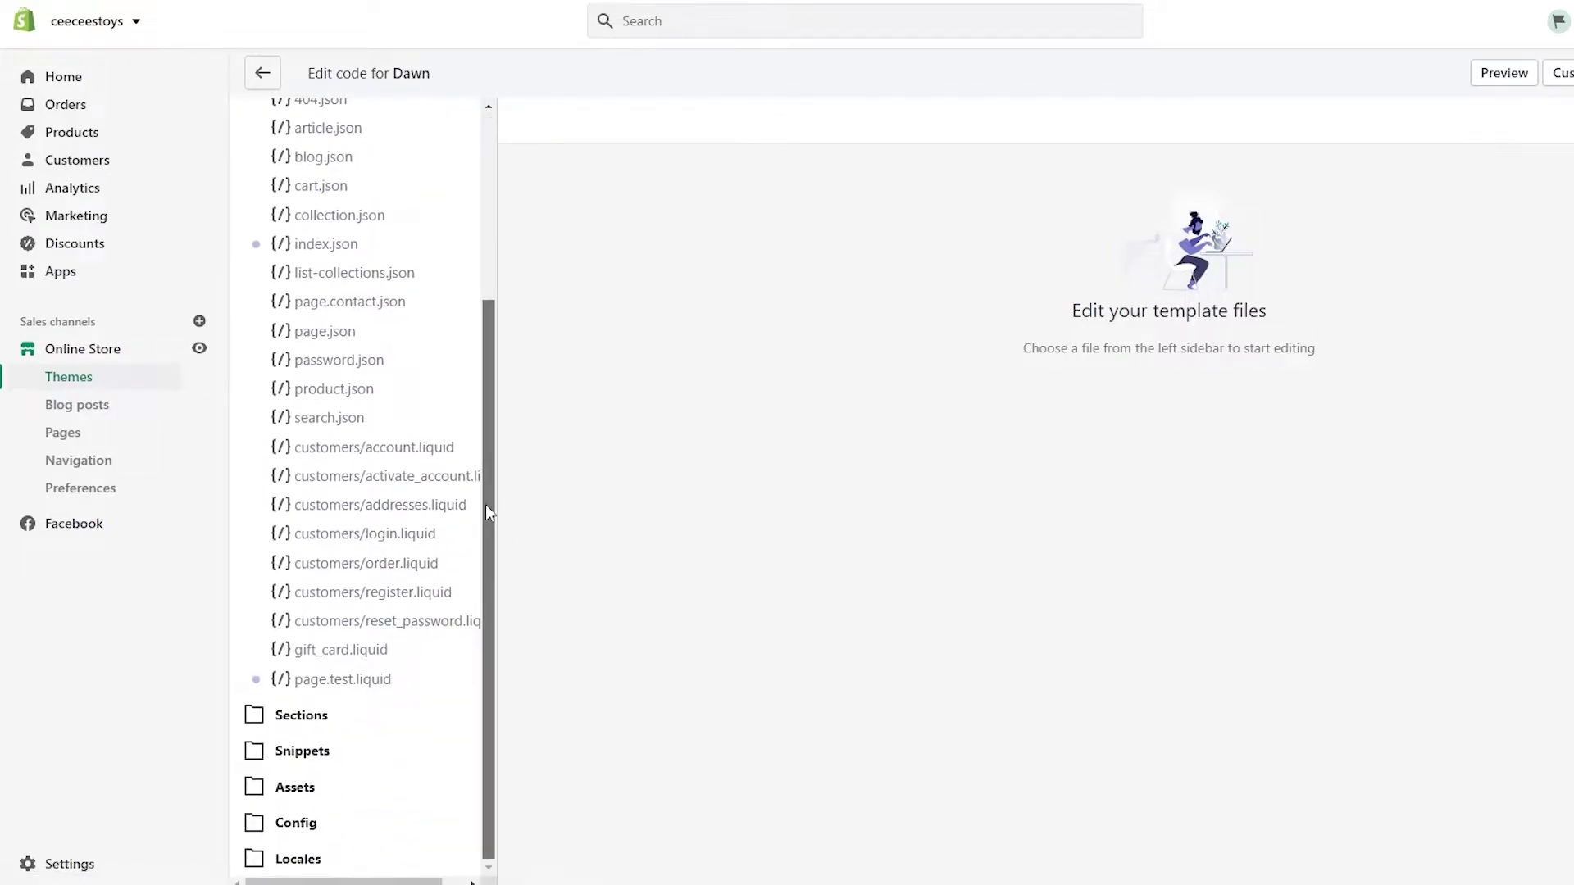
pyautogui.moveTo(485, 505); pyautogui.dragTo(483, 414)
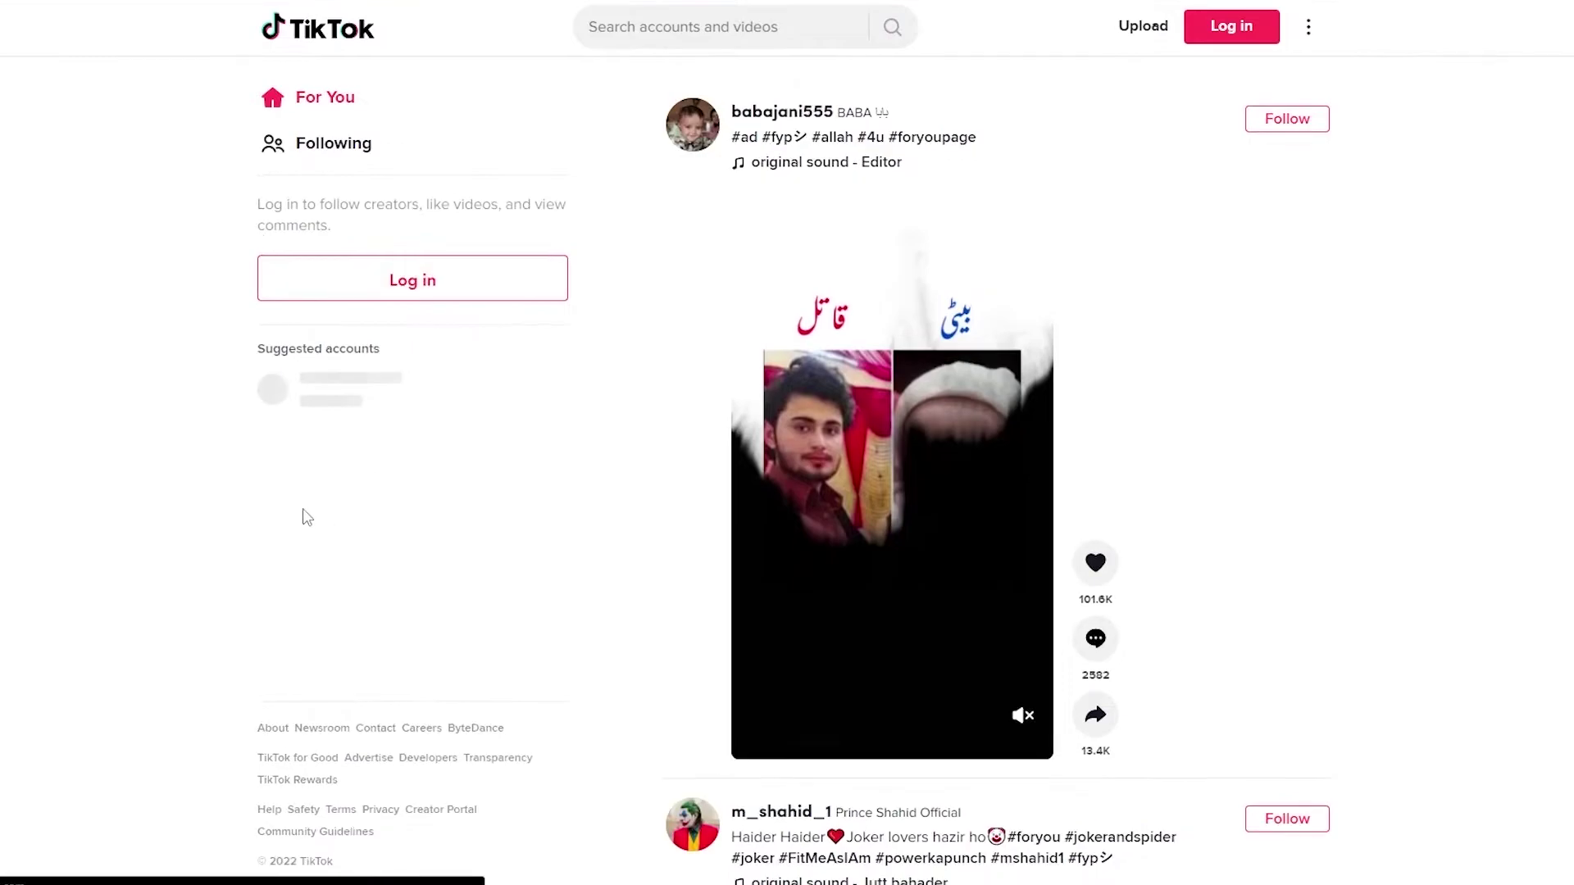
# Switch to TikTok and search for "watches"
pyautogui.scroll(-3, 794, 481)
pyautogui.scroll(-5, 580, 481)
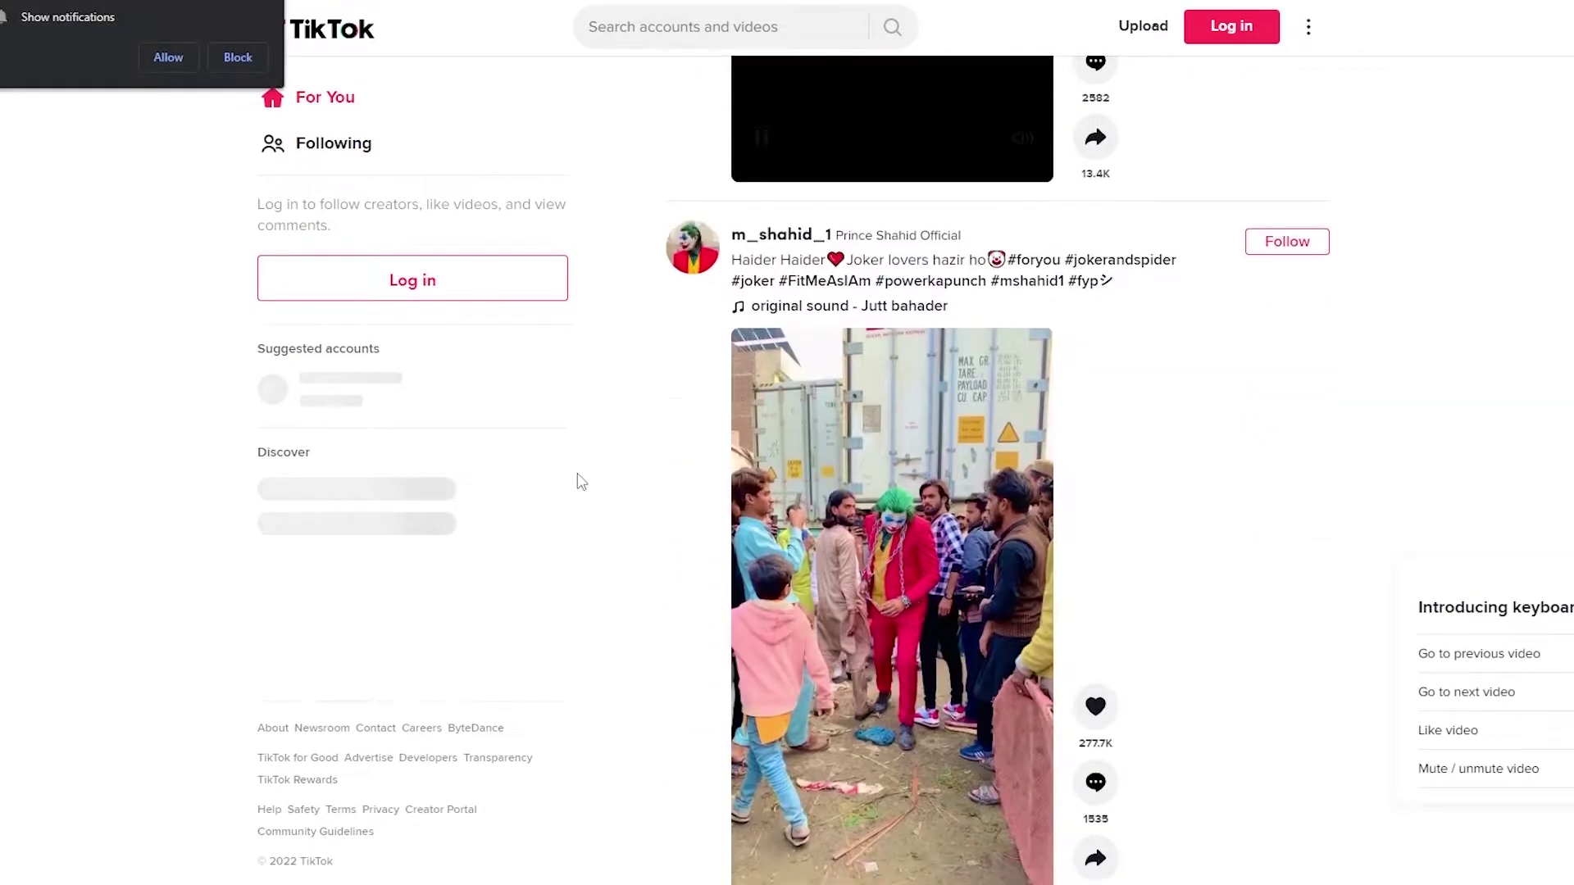
pyautogui.click(700, 29)
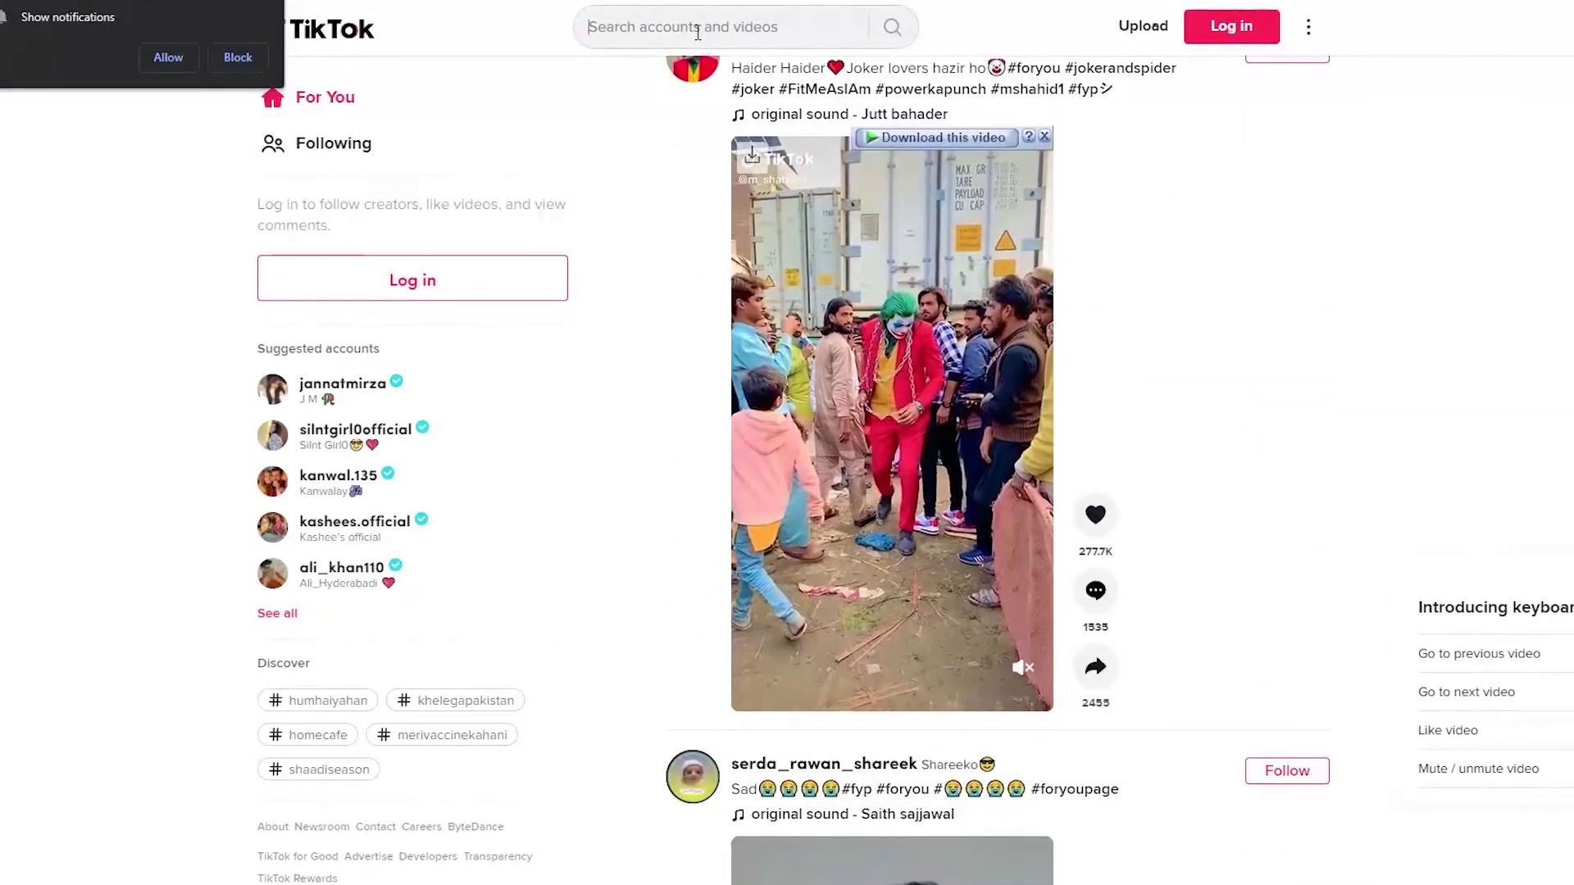
pyautogui.write('watches')
pyautogui.press('Return')
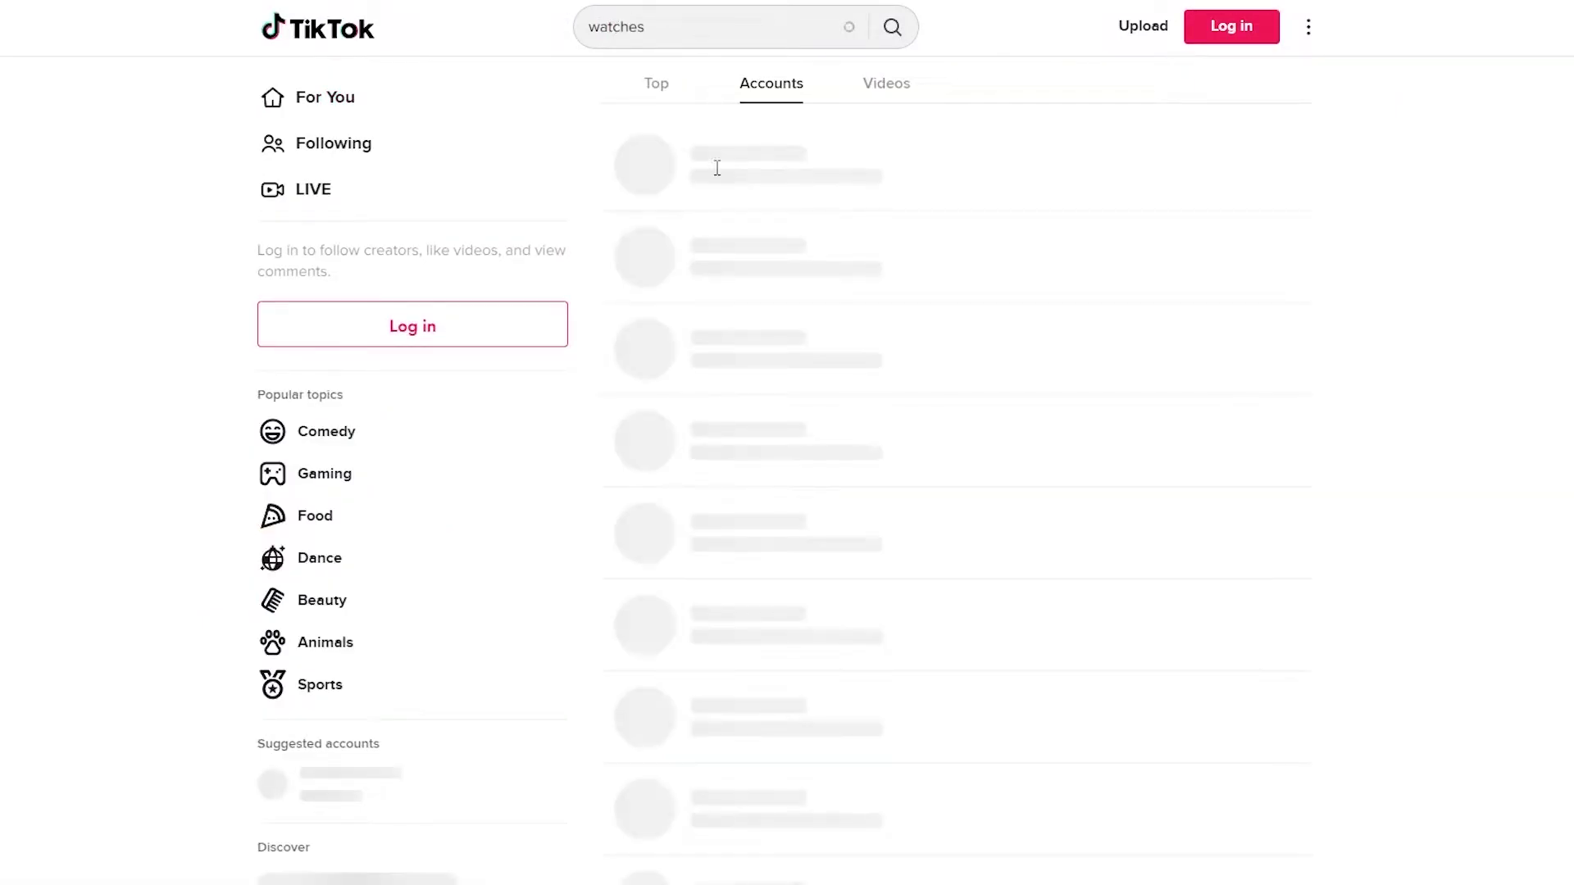
# Dismiss the login prompt and show the video results of the watches search
pyautogui.click(656, 84)
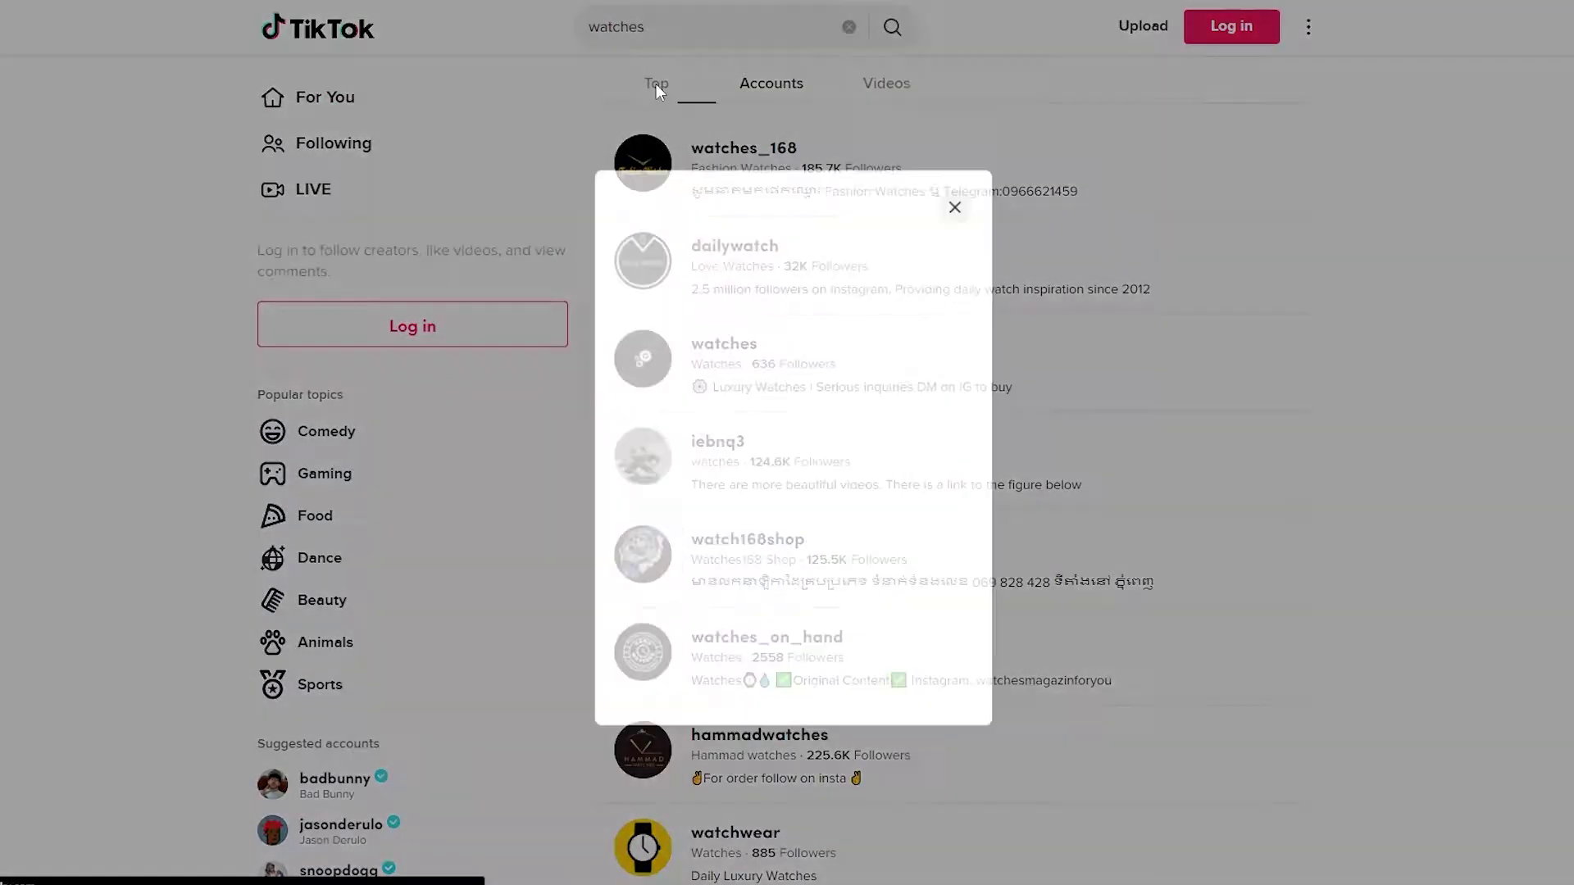
pyautogui.click(980, 170)
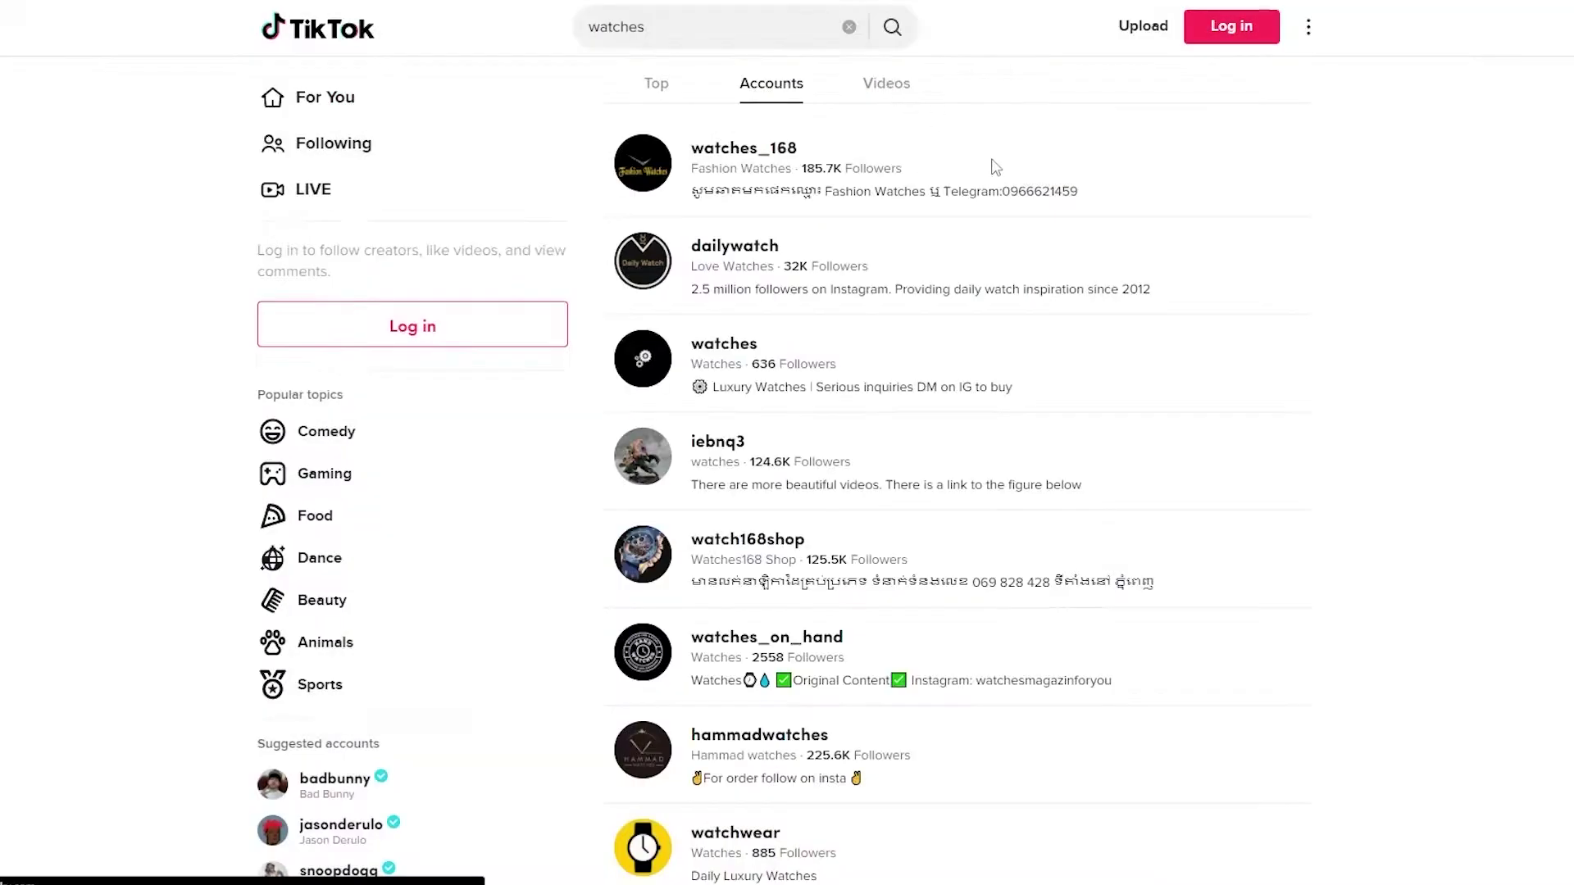
pyautogui.click(900, 81)
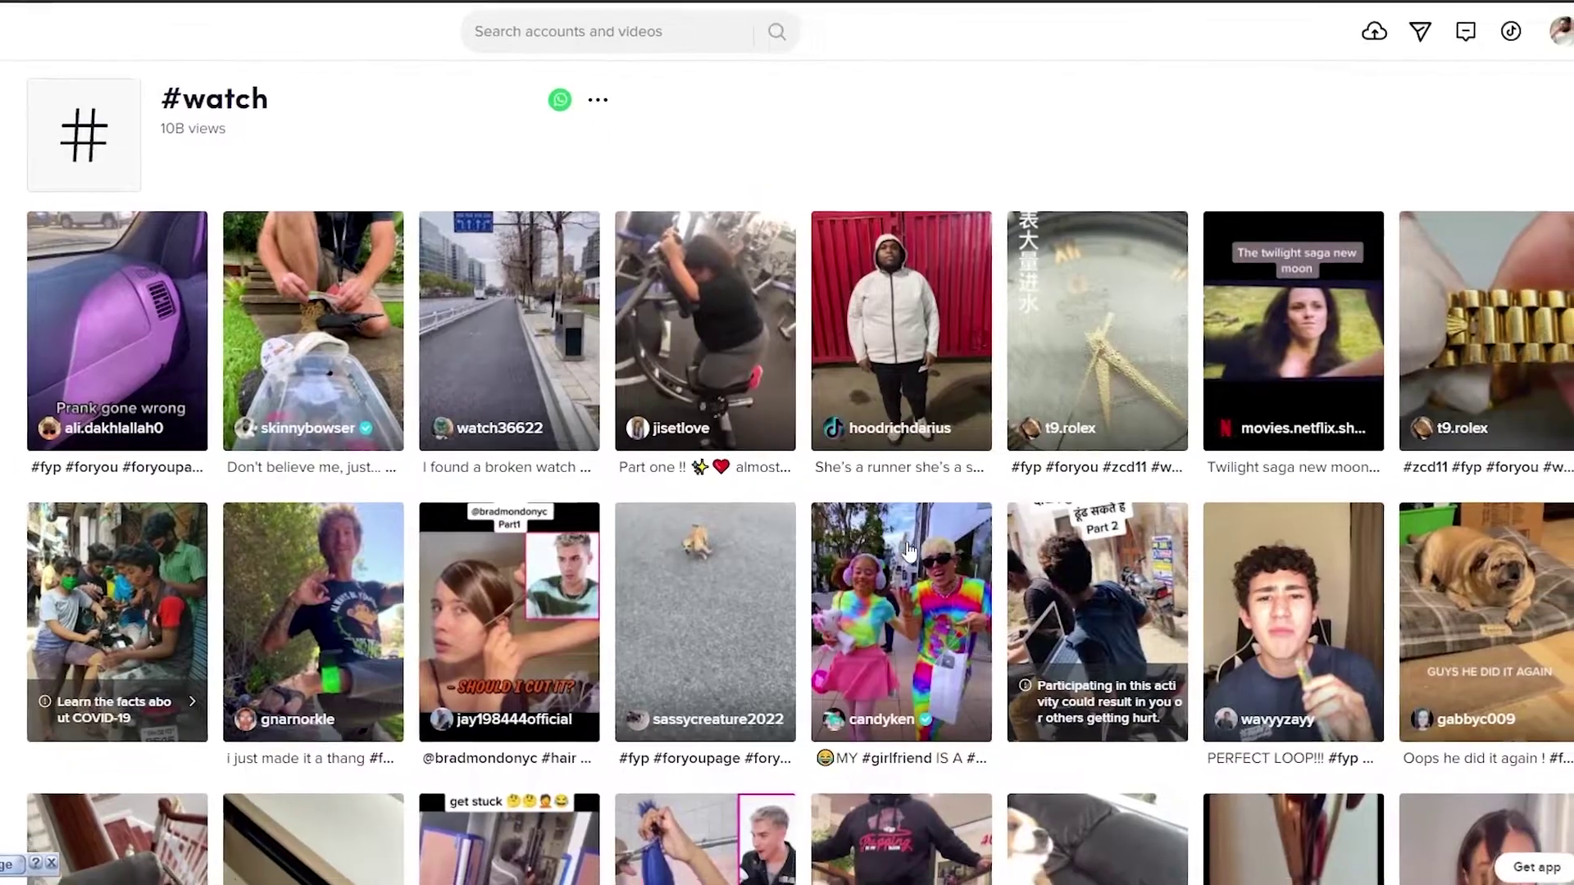
# Open the gold watch bracelet video from TikTok's #watch page and copy its embed code
pyautogui.scroll(-1, 787, 492)
pyautogui.scroll(-6, 449, 687)
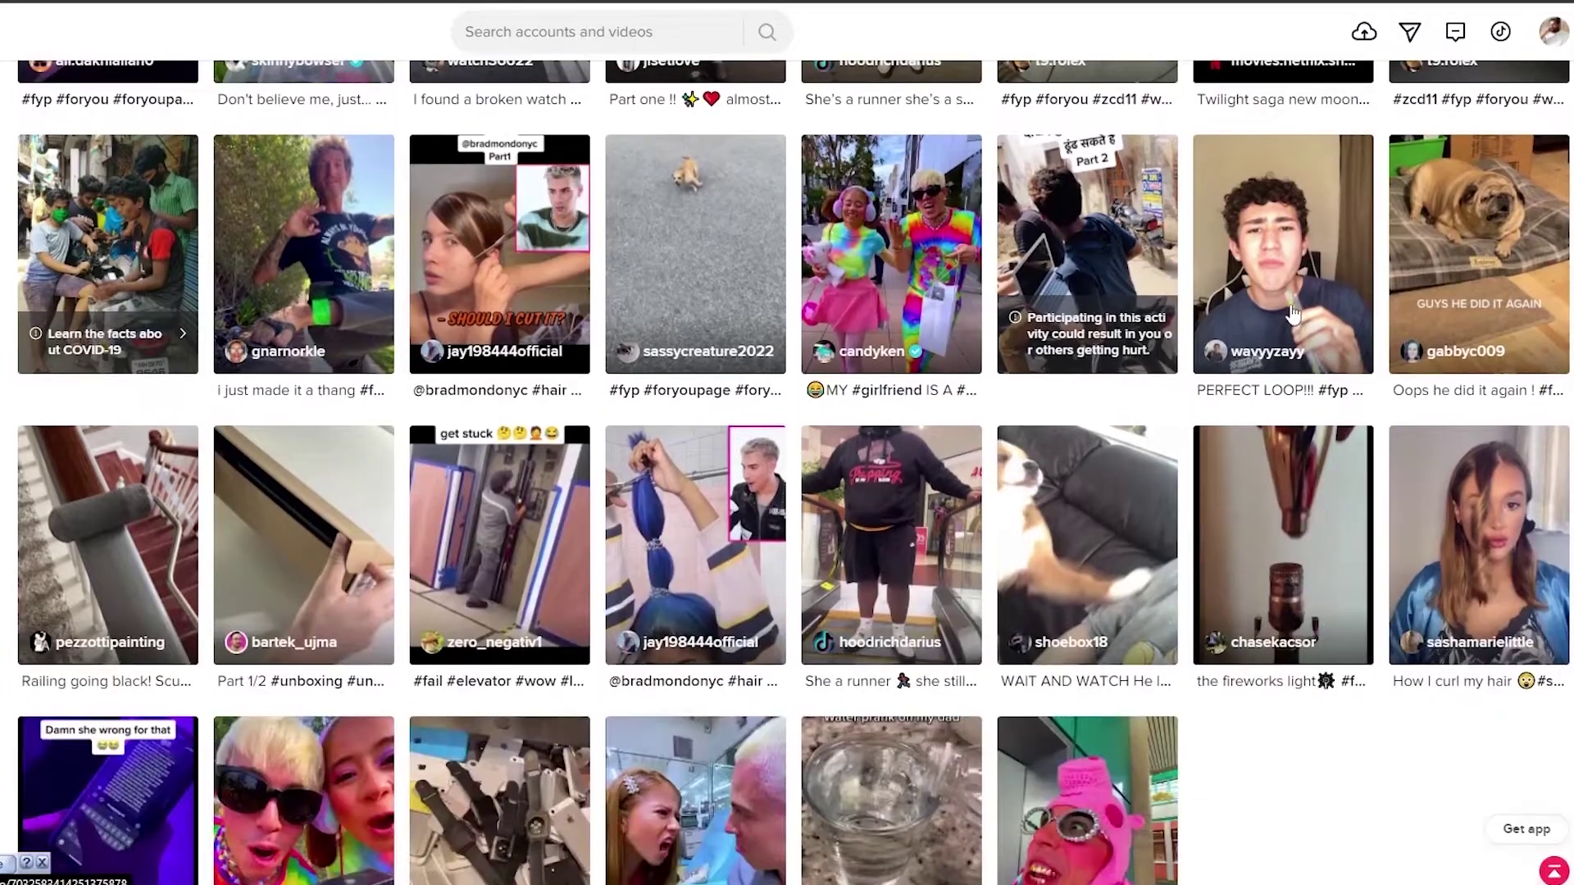
pyautogui.scroll(7, 549, 483)
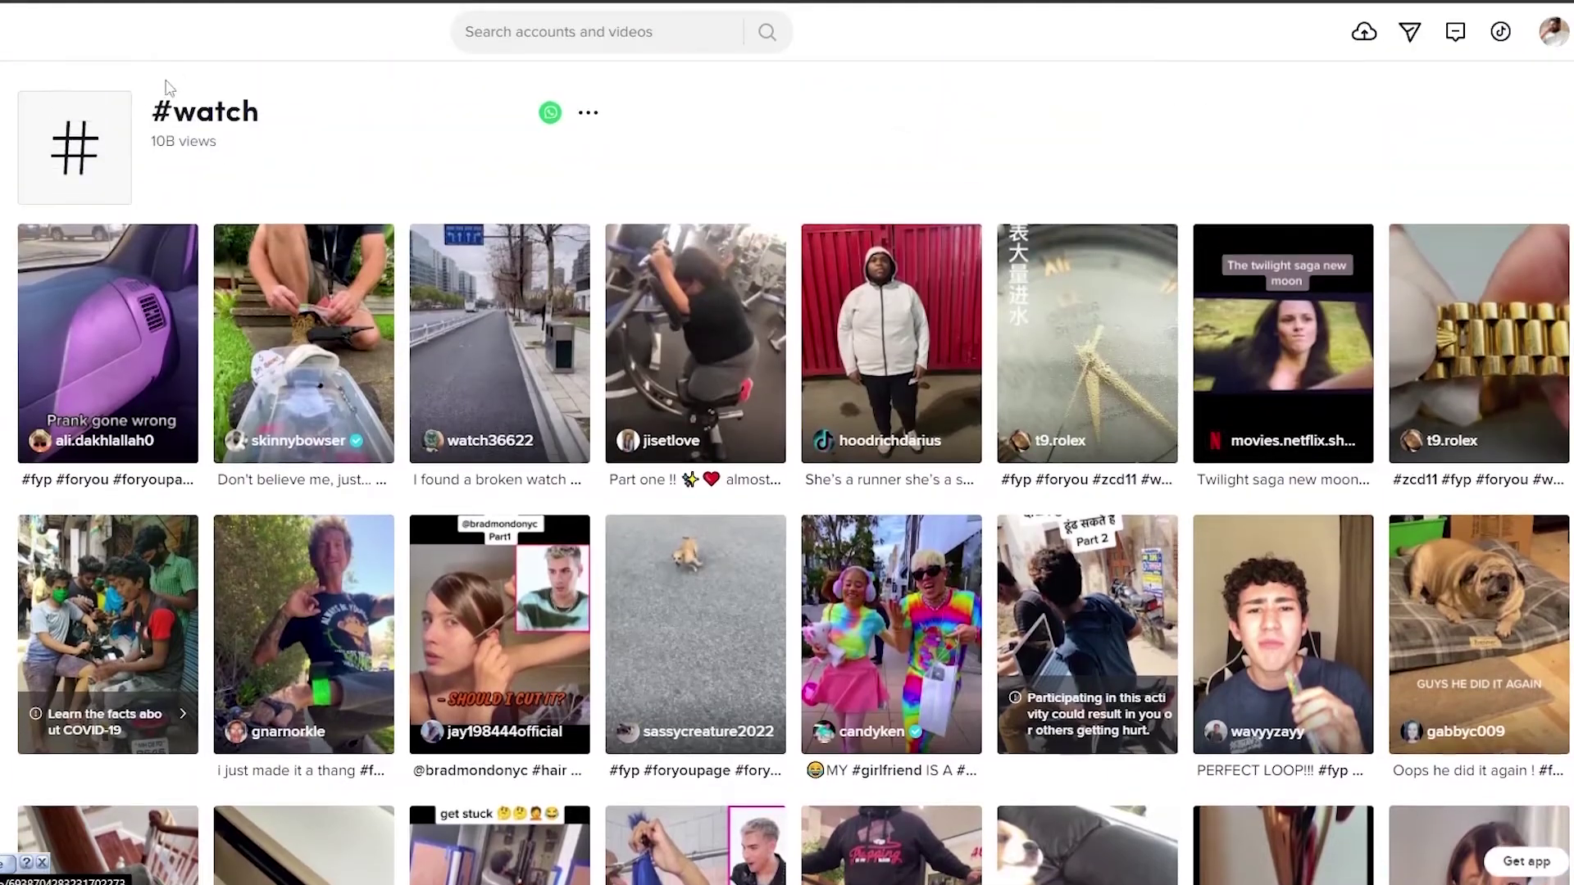
pyautogui.click(587, 107)
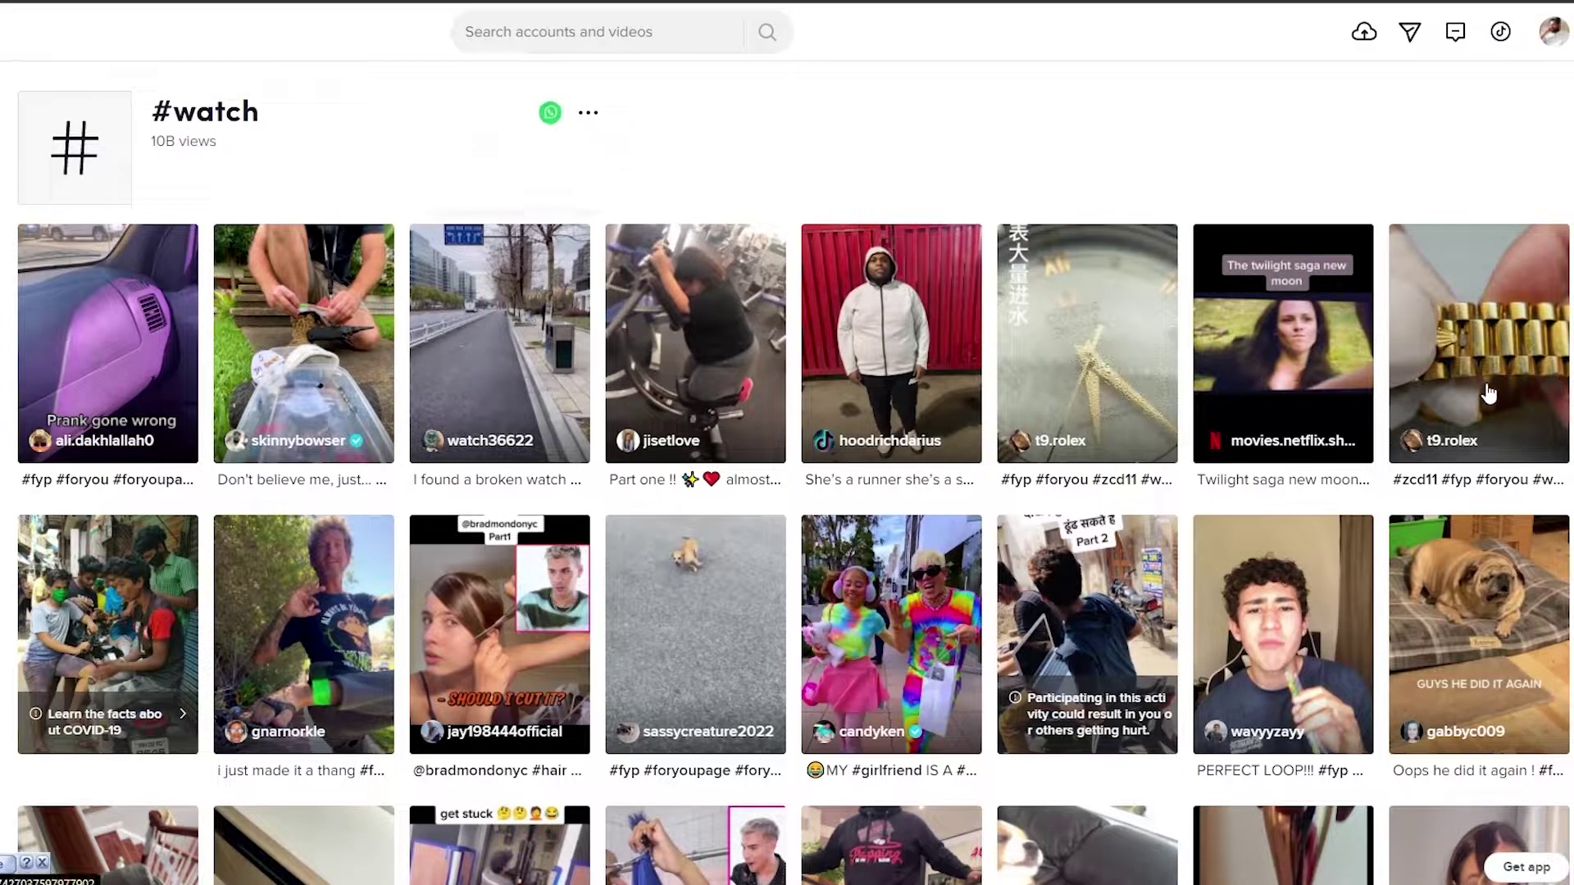
pyautogui.click(1478, 344)
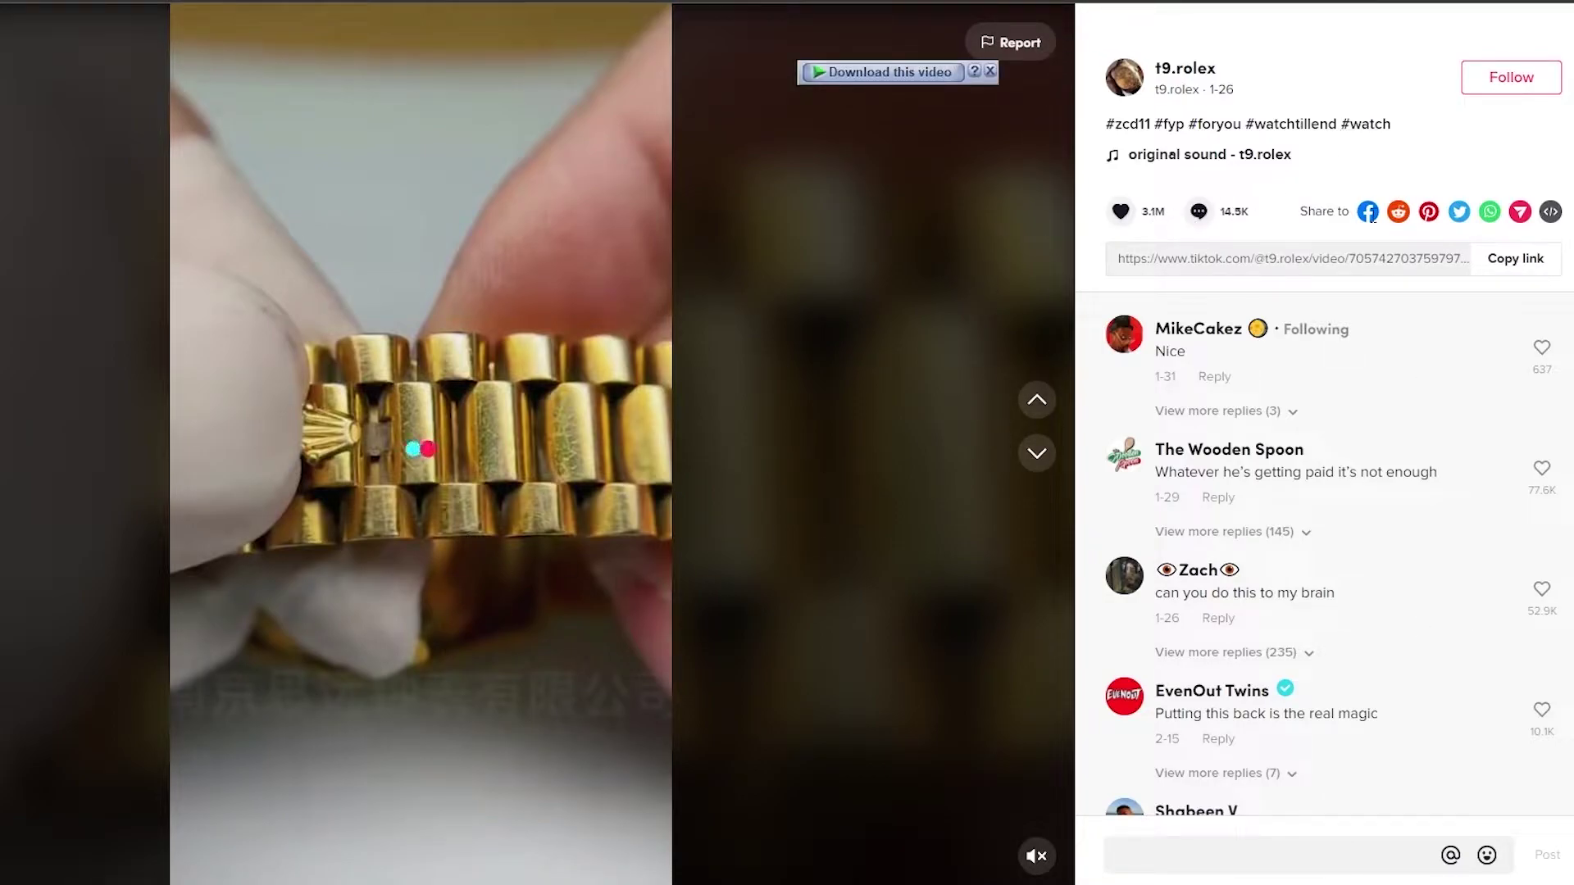
pyautogui.click(1552, 211)
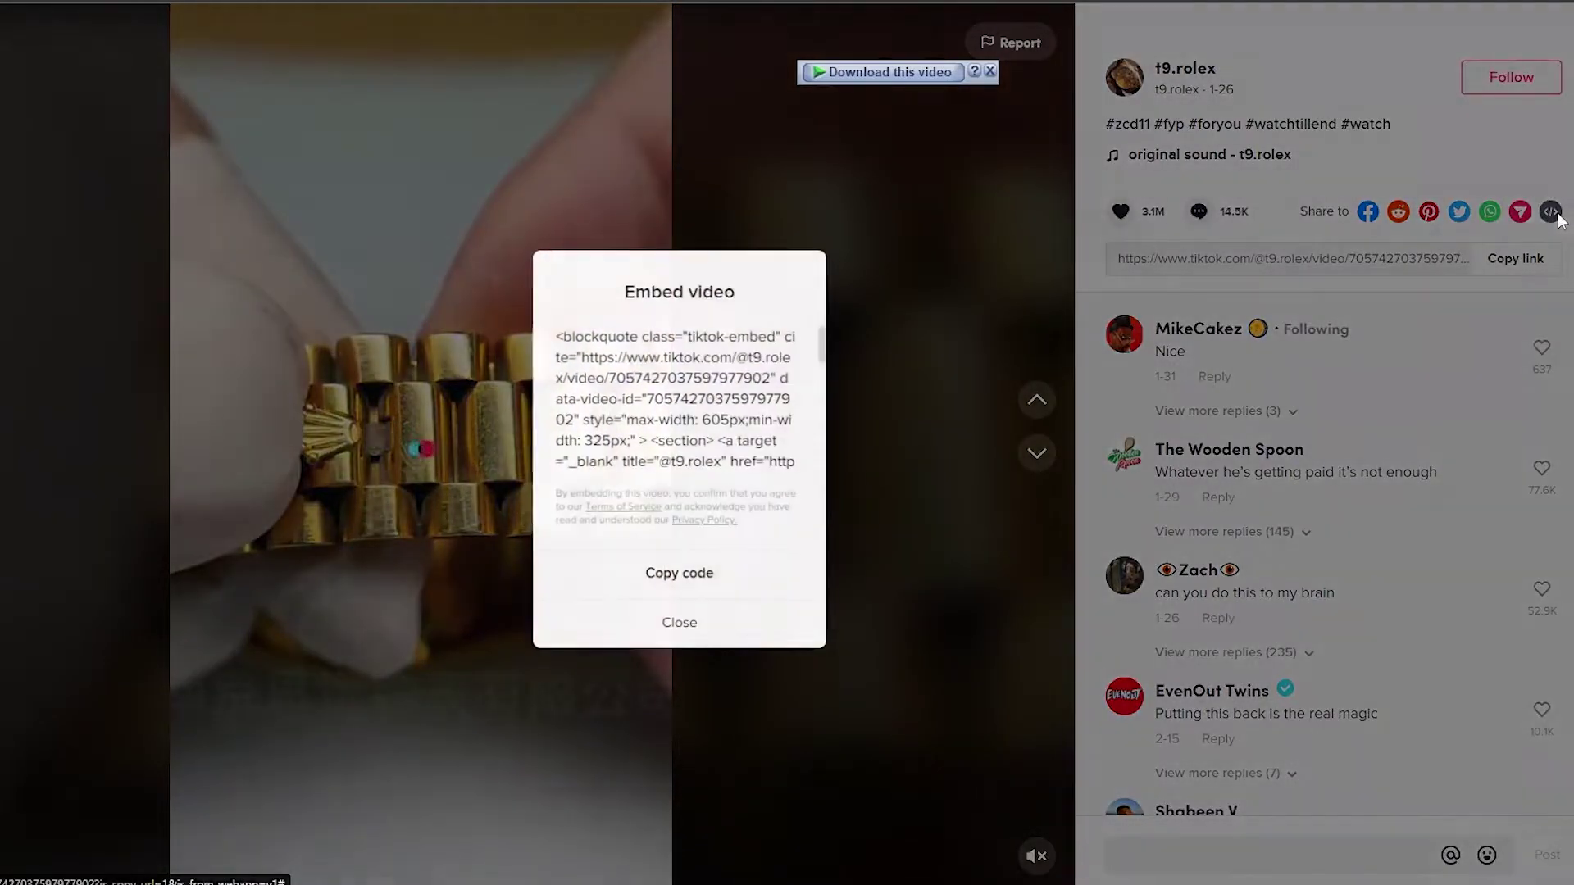
pyautogui.click(684, 574)
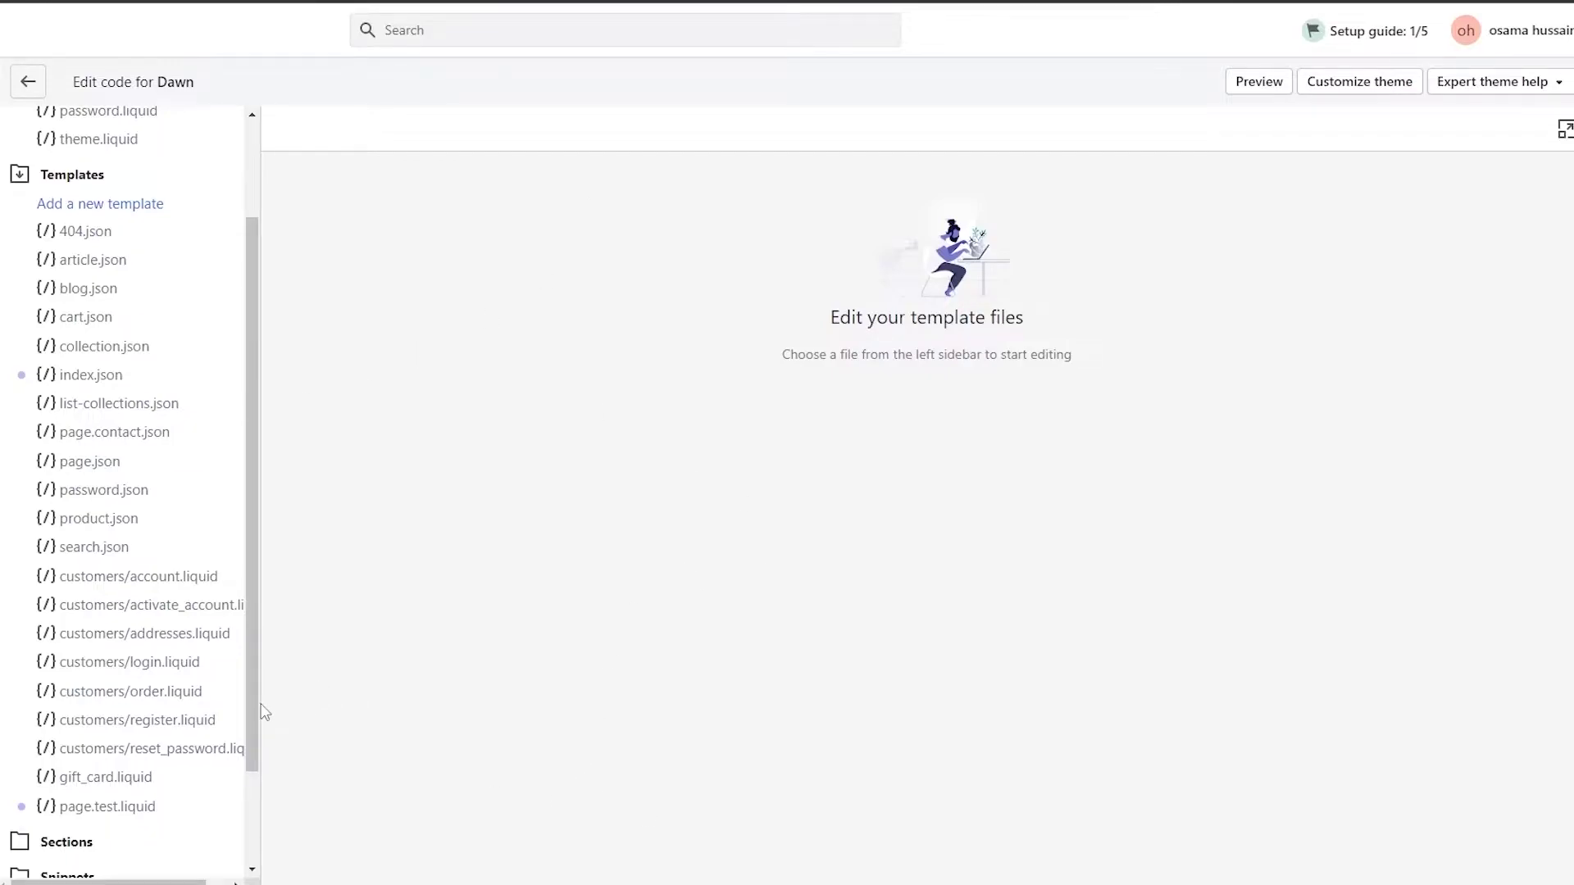
# Switch back to the Shopify code editor and open main-product.liquid from the Dawn theme's sections
pyautogui.scroll(-2, 200, 809)
pyautogui.click(84, 719)
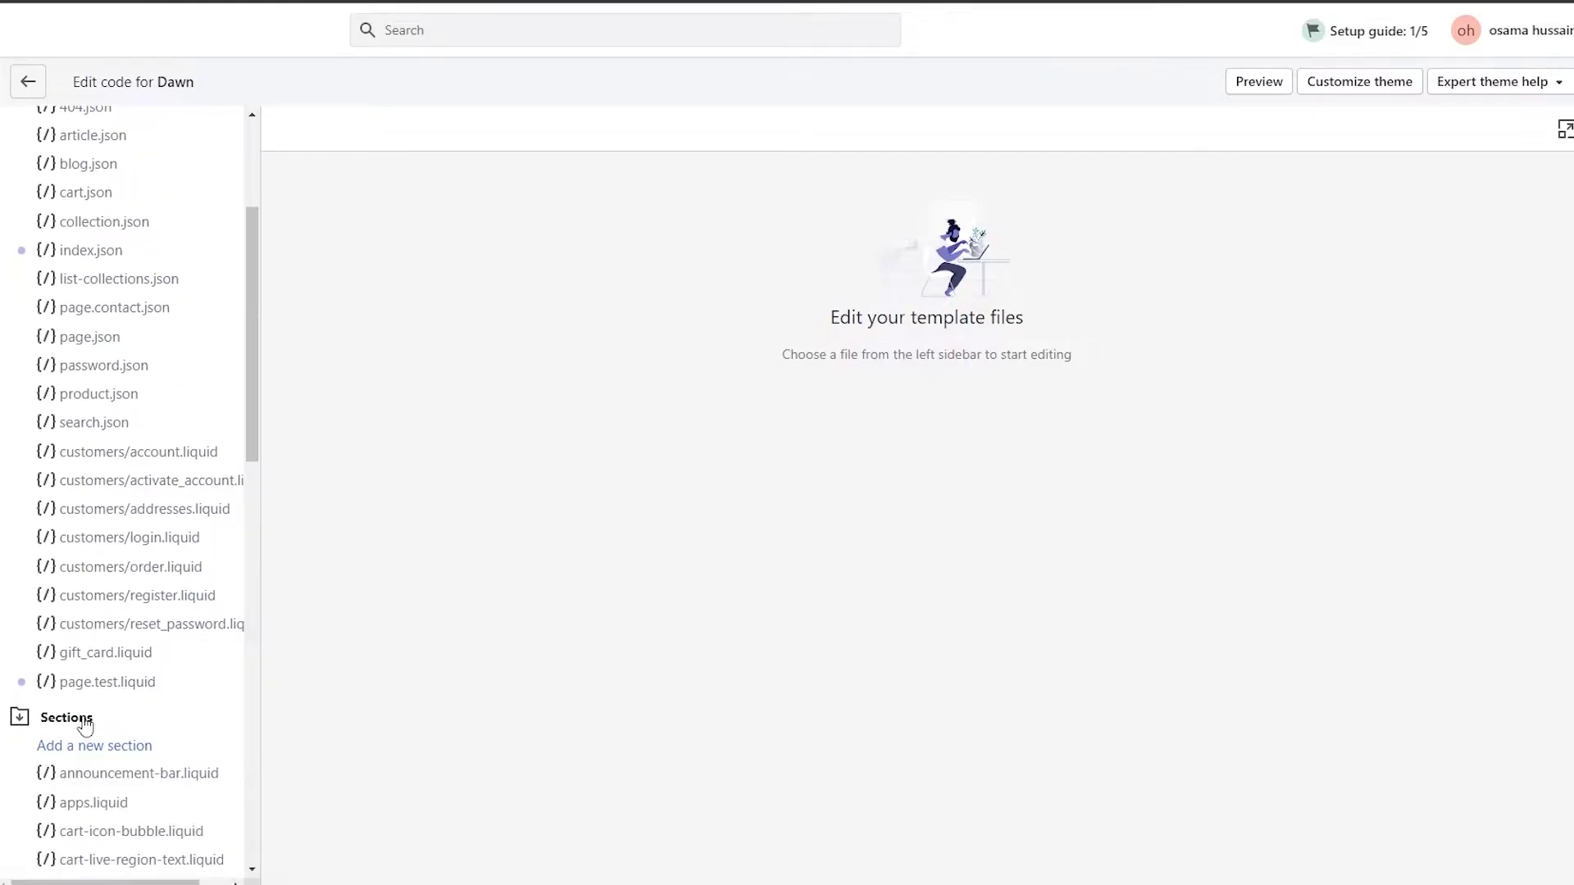
pyautogui.scroll(-15, 114, 721)
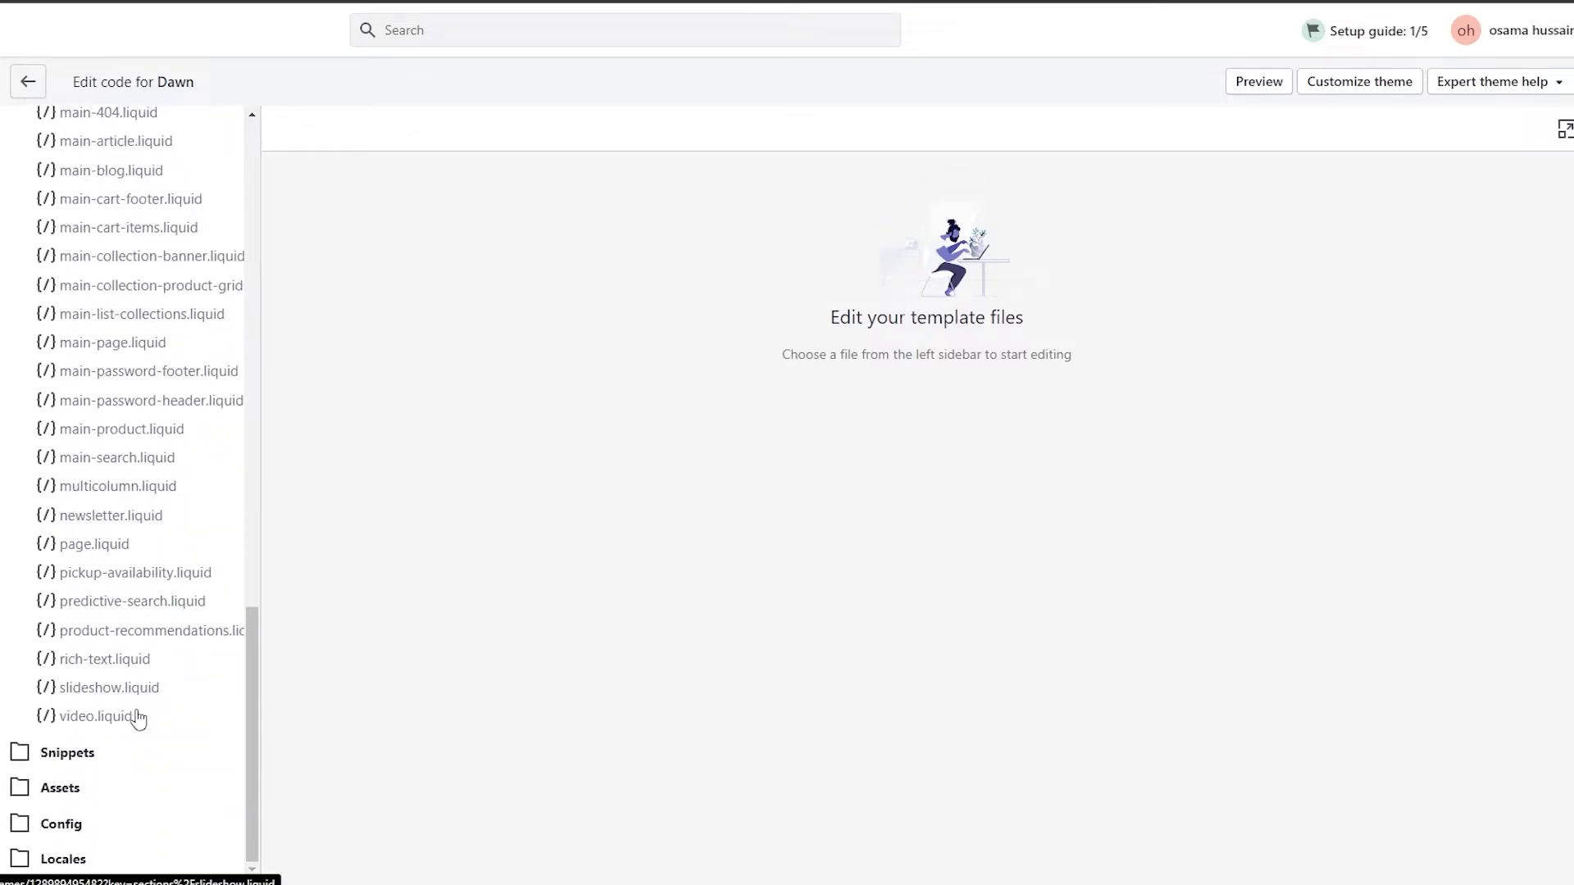
pyautogui.scroll(1, 133, 726)
pyautogui.scroll(1, 133, 648)
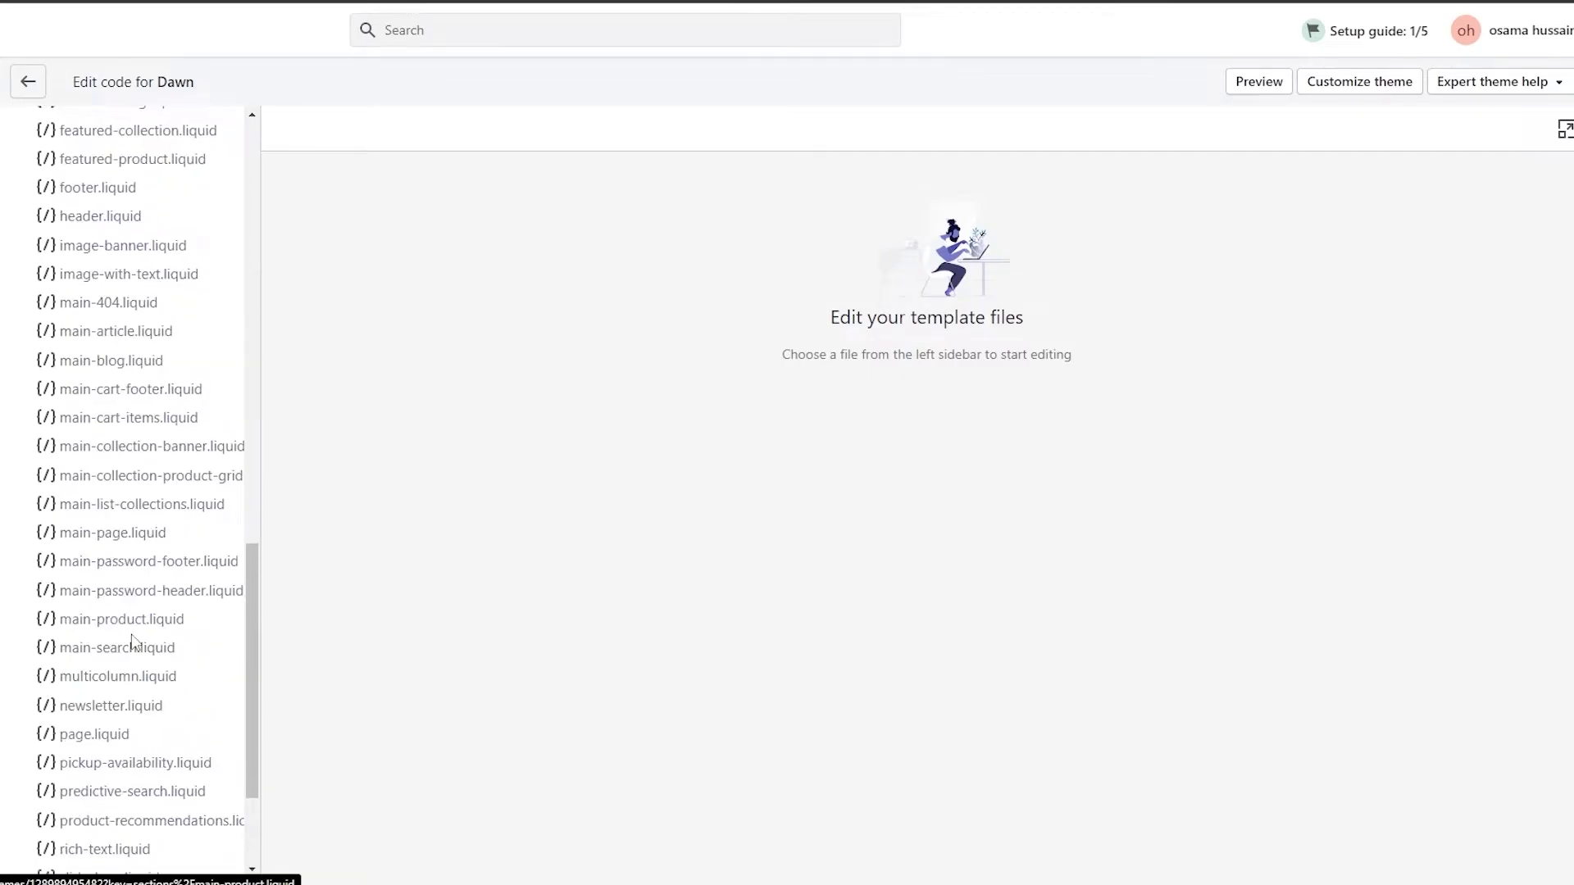
pyautogui.scroll(3, 179, 653)
pyautogui.scroll(-2, 145, 629)
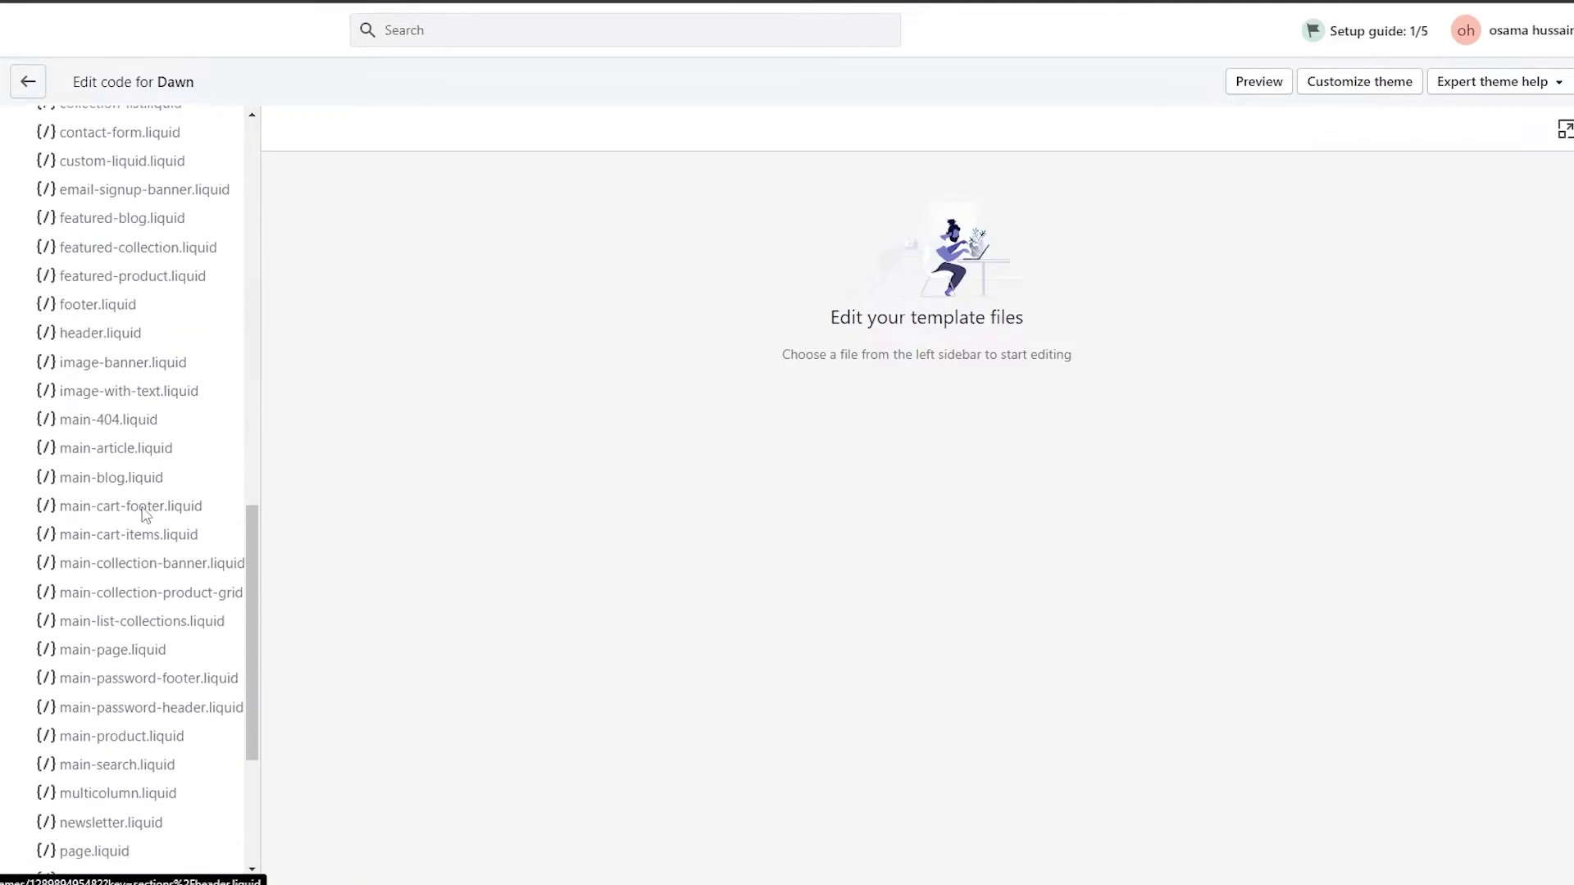
pyautogui.scroll(-4, 144, 518)
pyautogui.scroll(1, 123, 558)
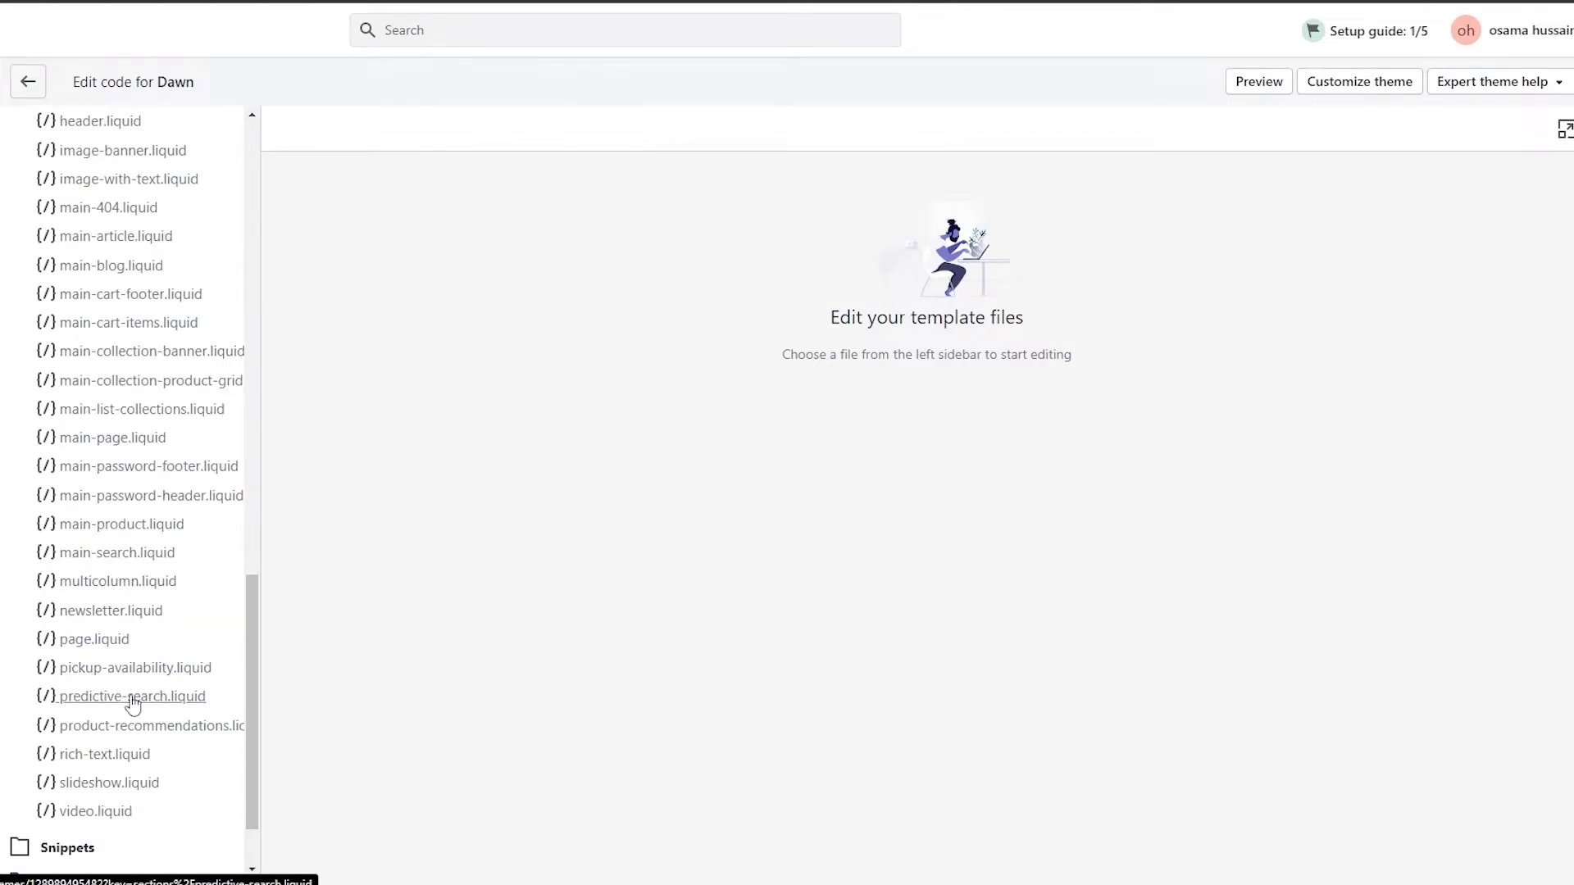
pyautogui.scroll(1, 123, 660)
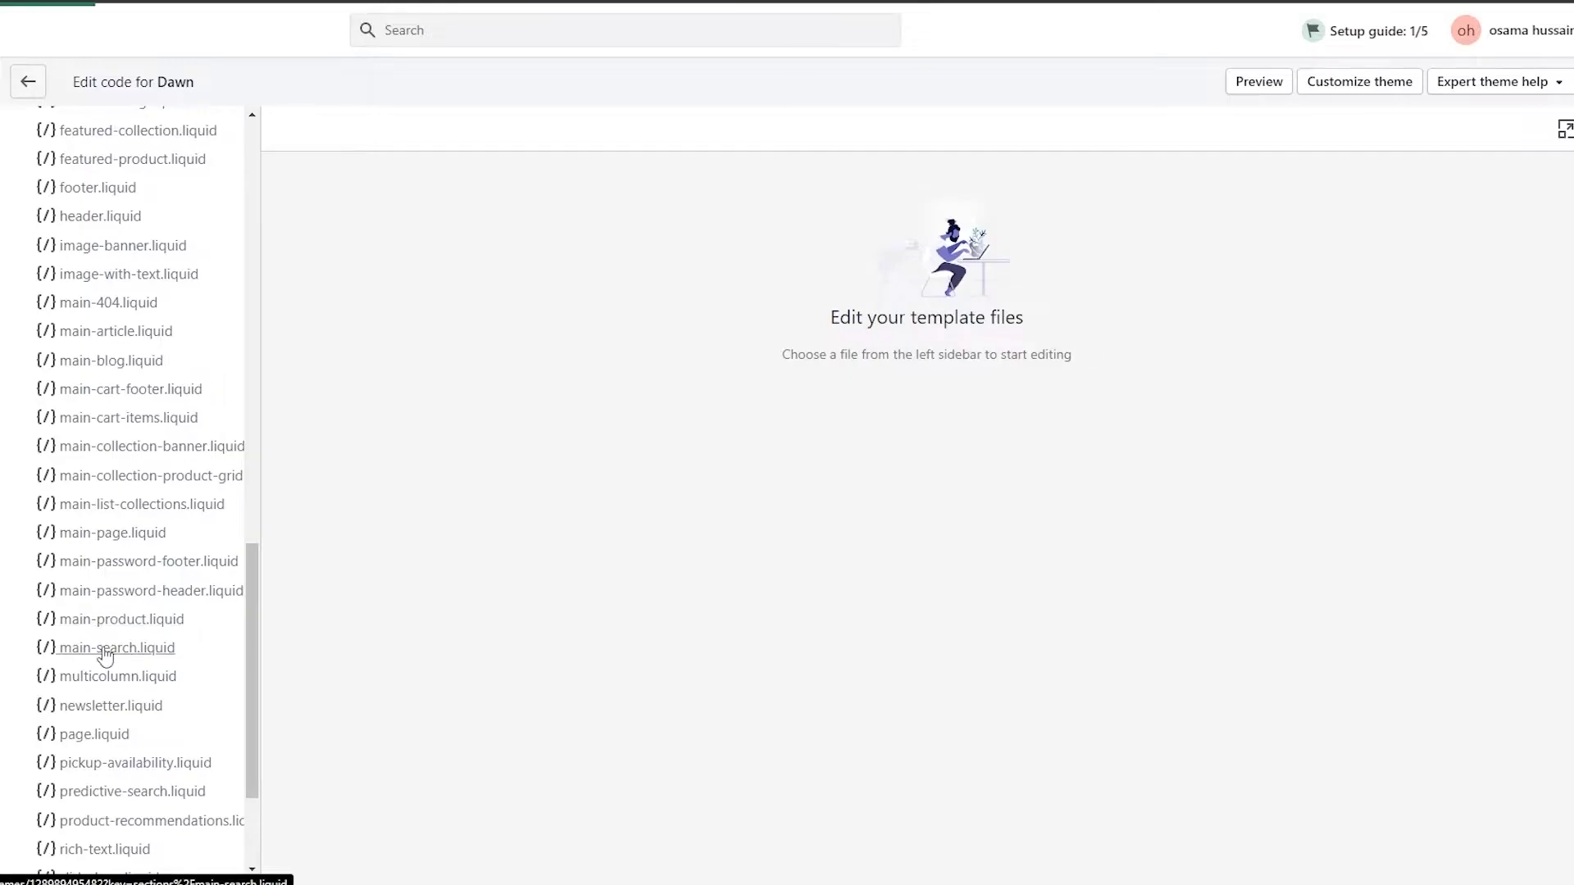
pyautogui.click(141, 624)
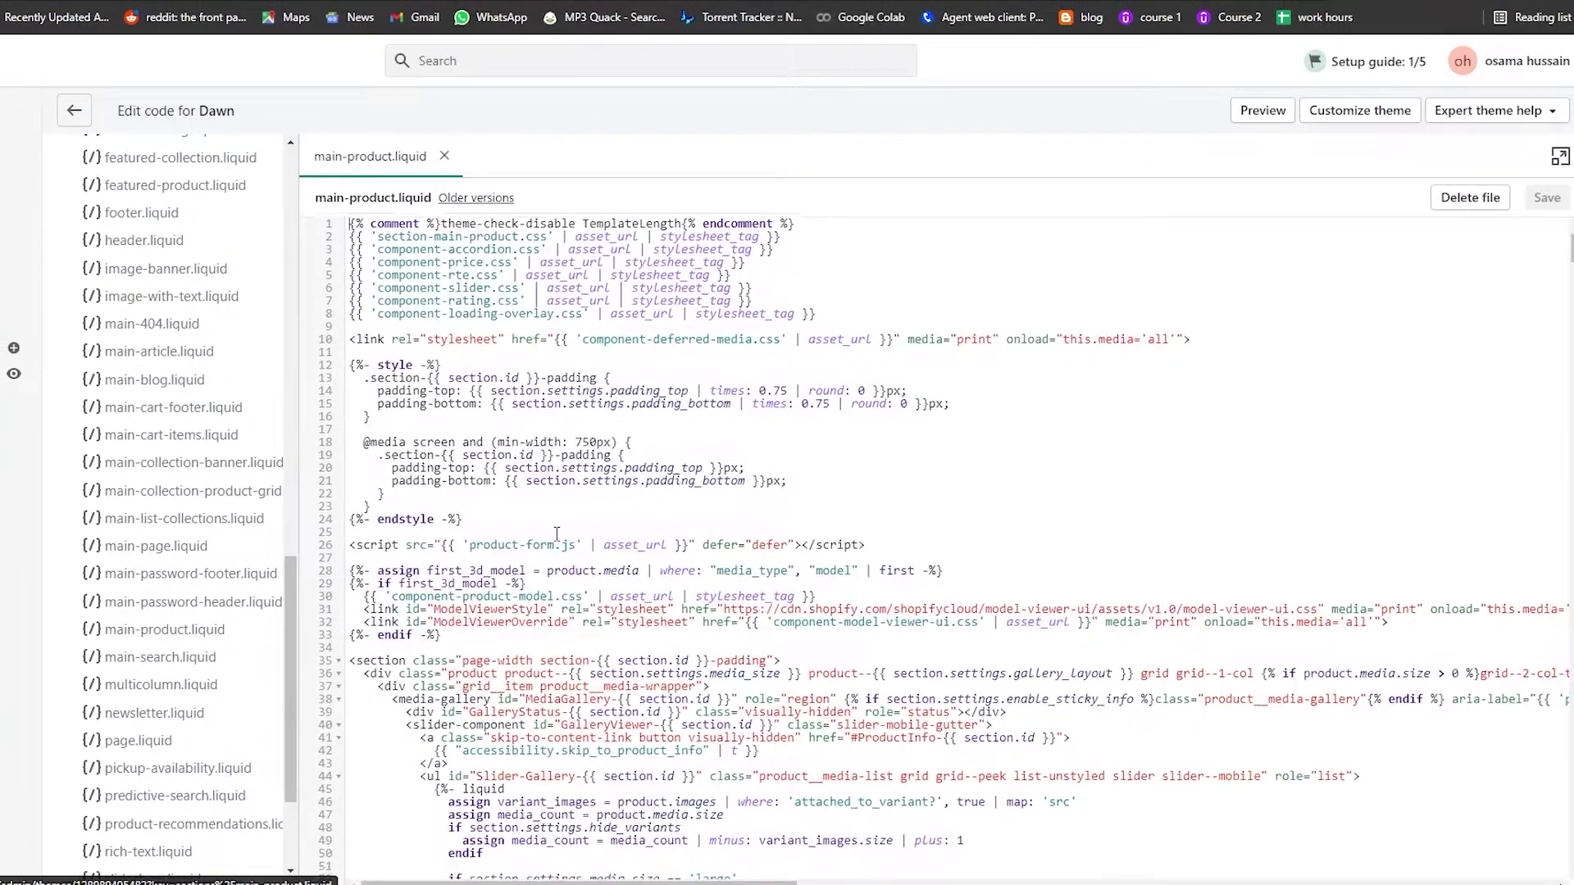
# Look through the main-product.liquid code for a place to insert the TikTok embed, and undo the stray character added on line 26
pyautogui.scroll(-15, 1087, 411)
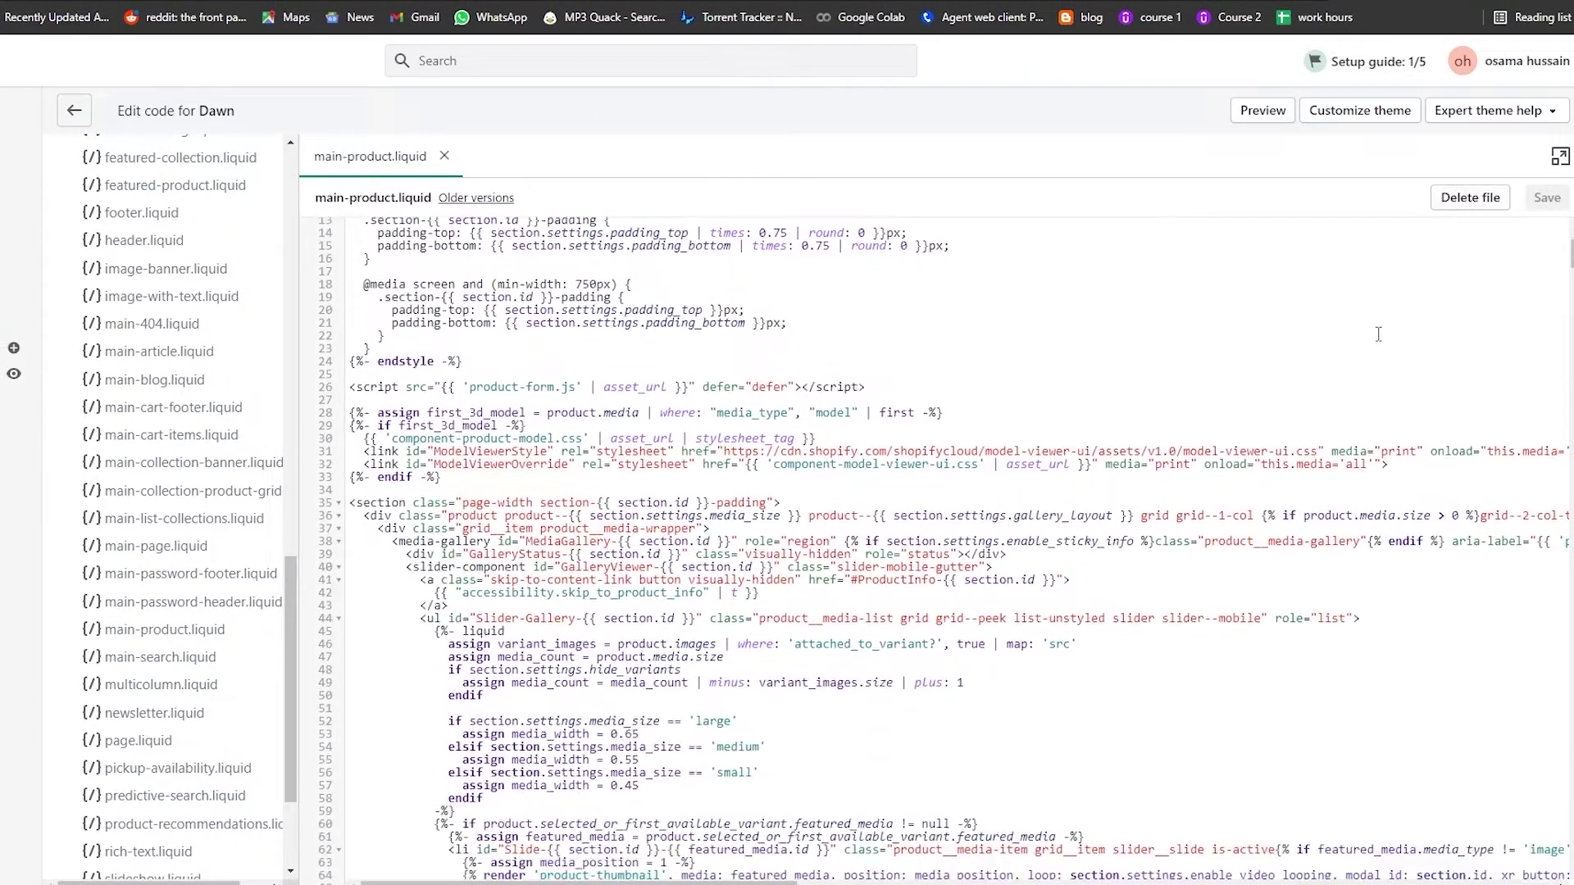
pyautogui.scroll(-12, 1086, 412)
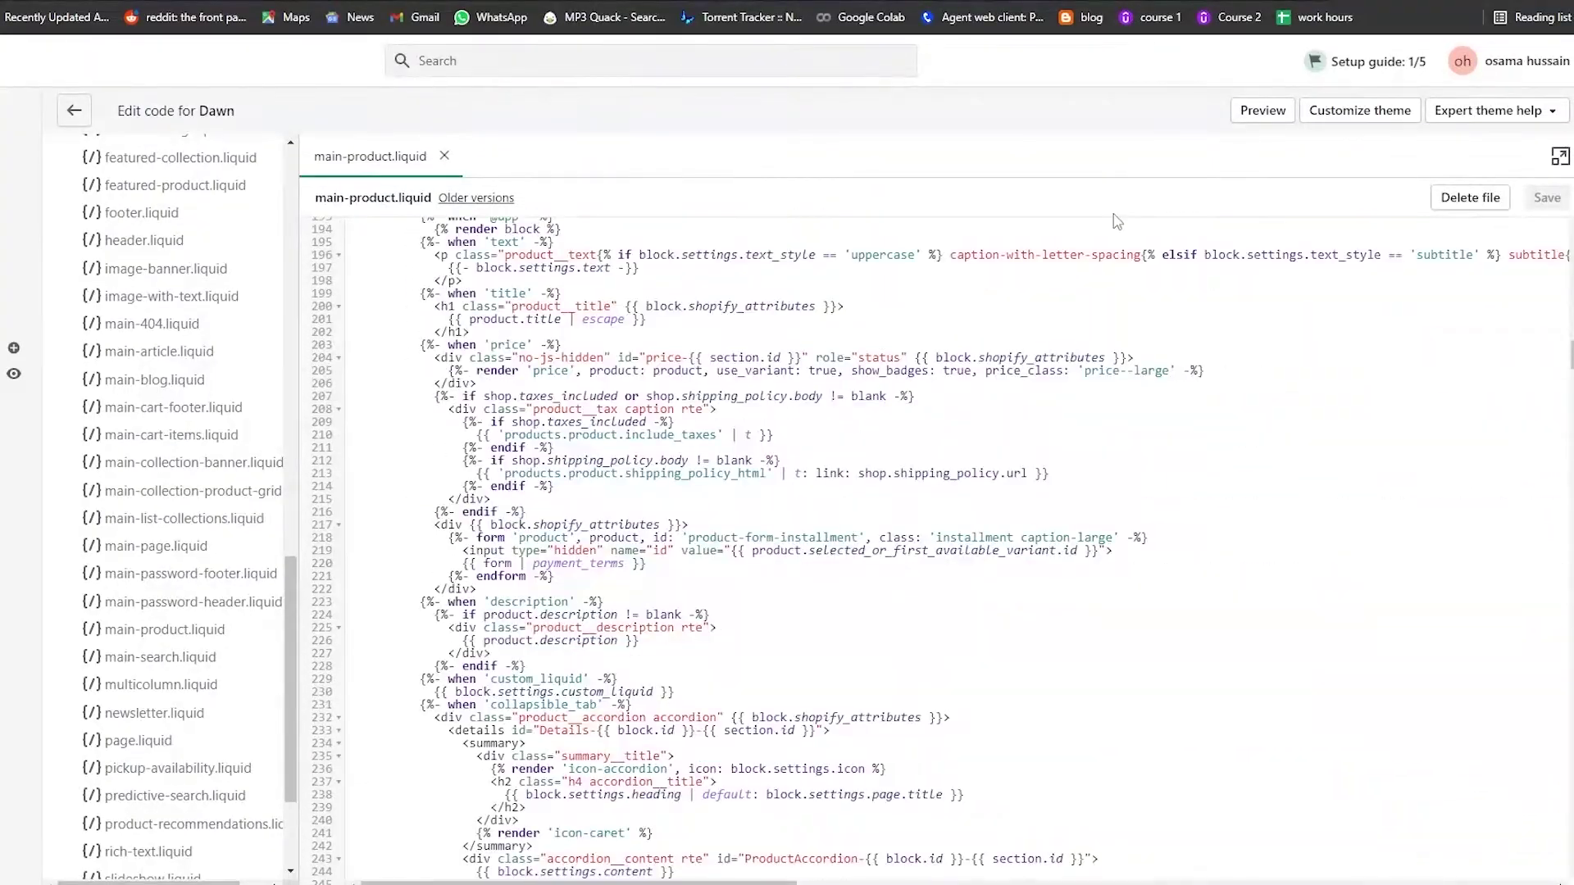
pyautogui.scroll(20, 741, 297)
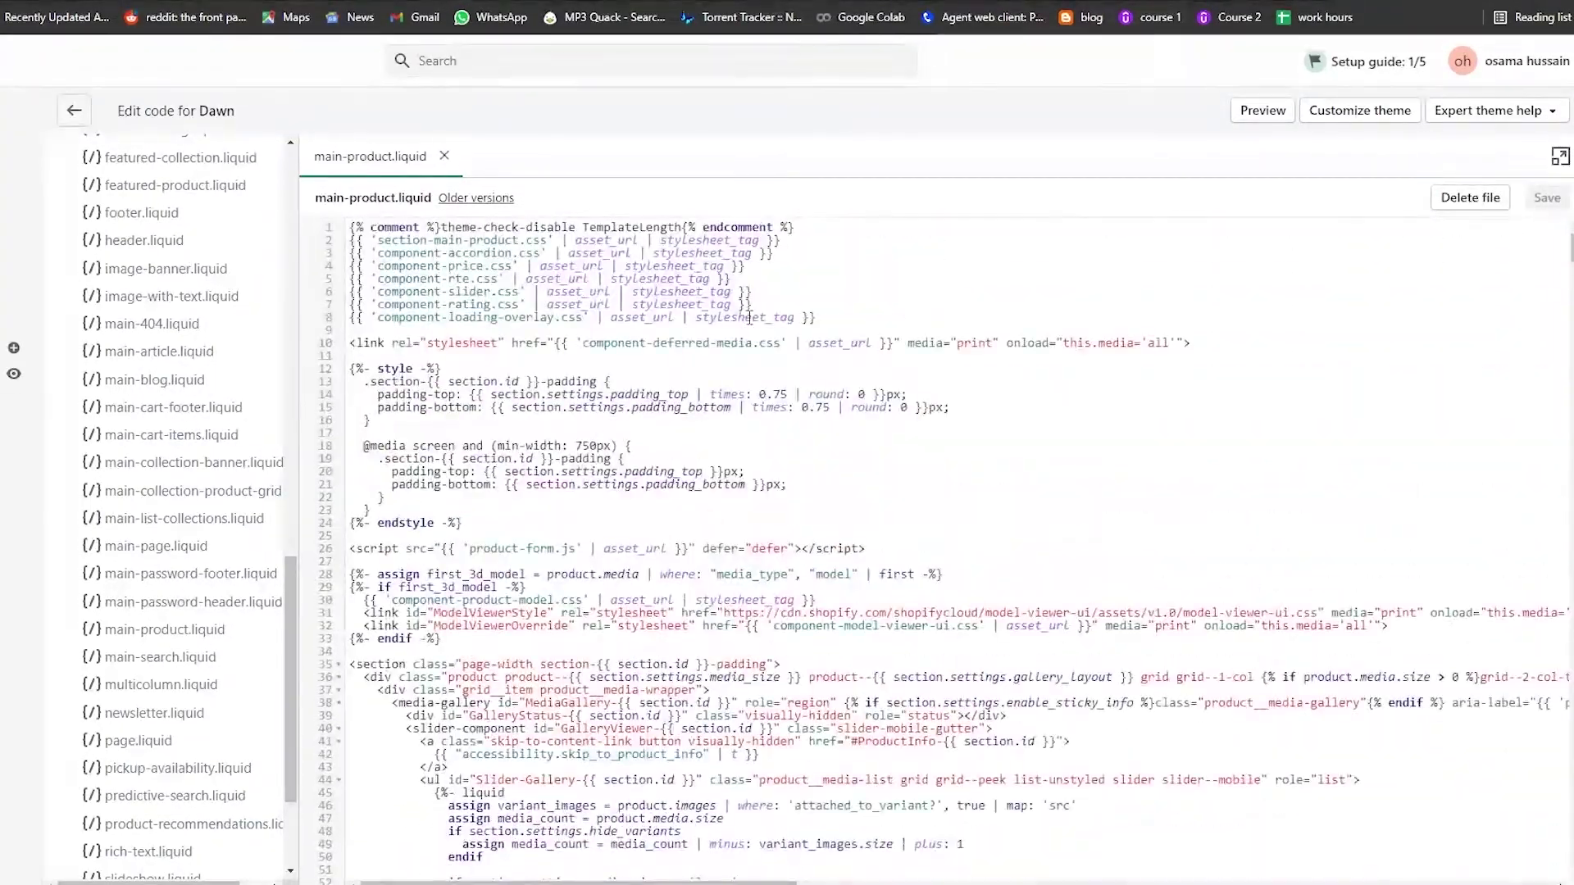
pyautogui.scroll(-2, 646, 746)
pyautogui.click(847, 585)
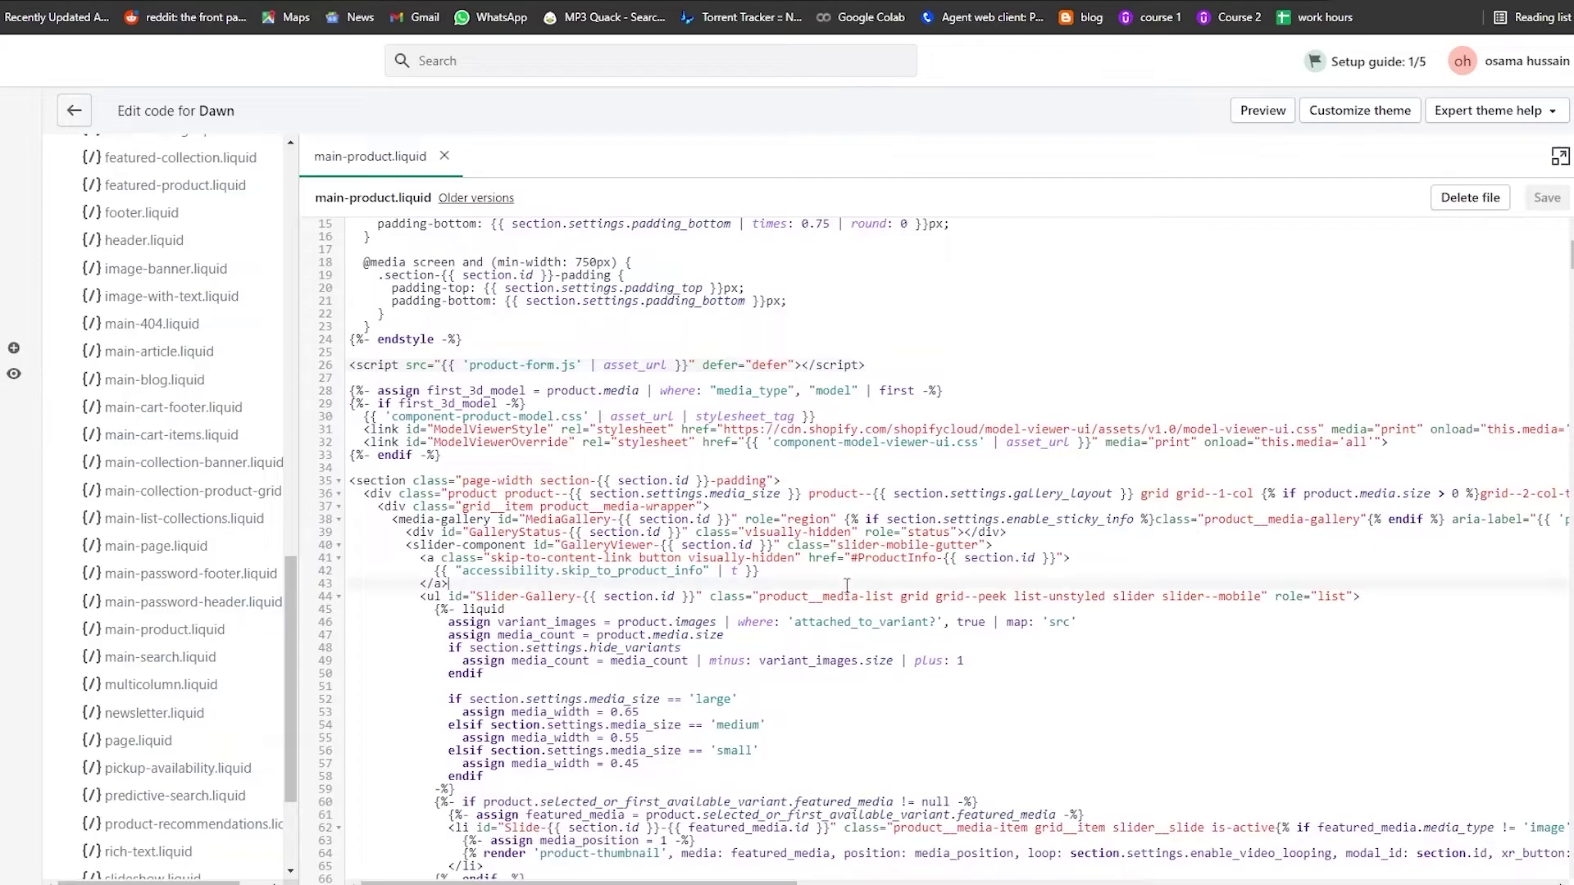
pyautogui.scroll(2, 847, 585)
pyautogui.hotkey('ctrl', 'z')
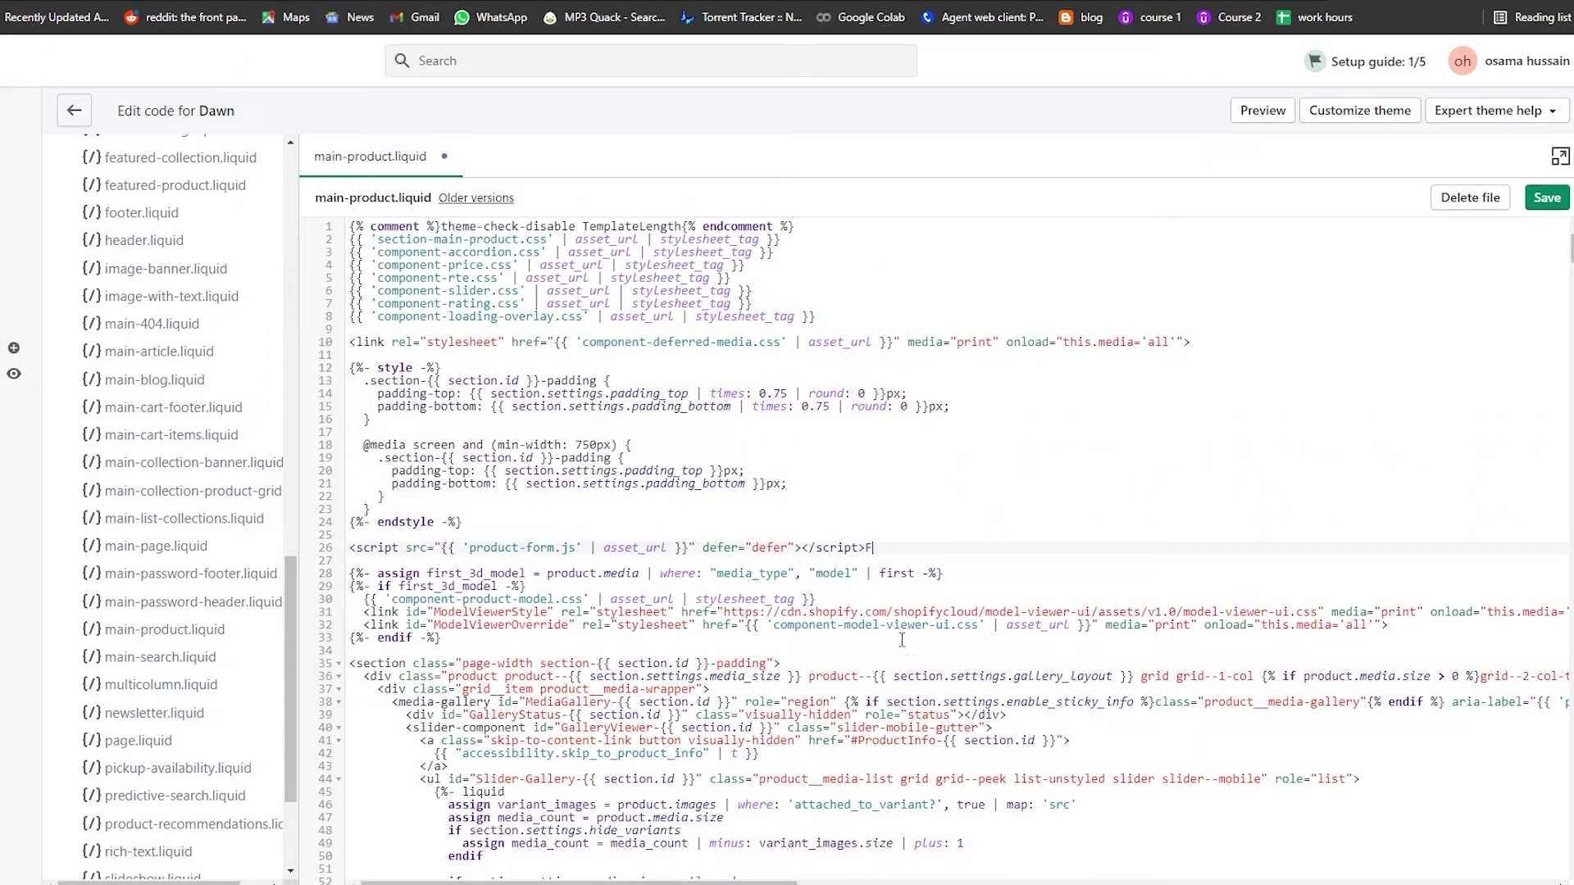
pyautogui.scroll(-4, 1055, 654)
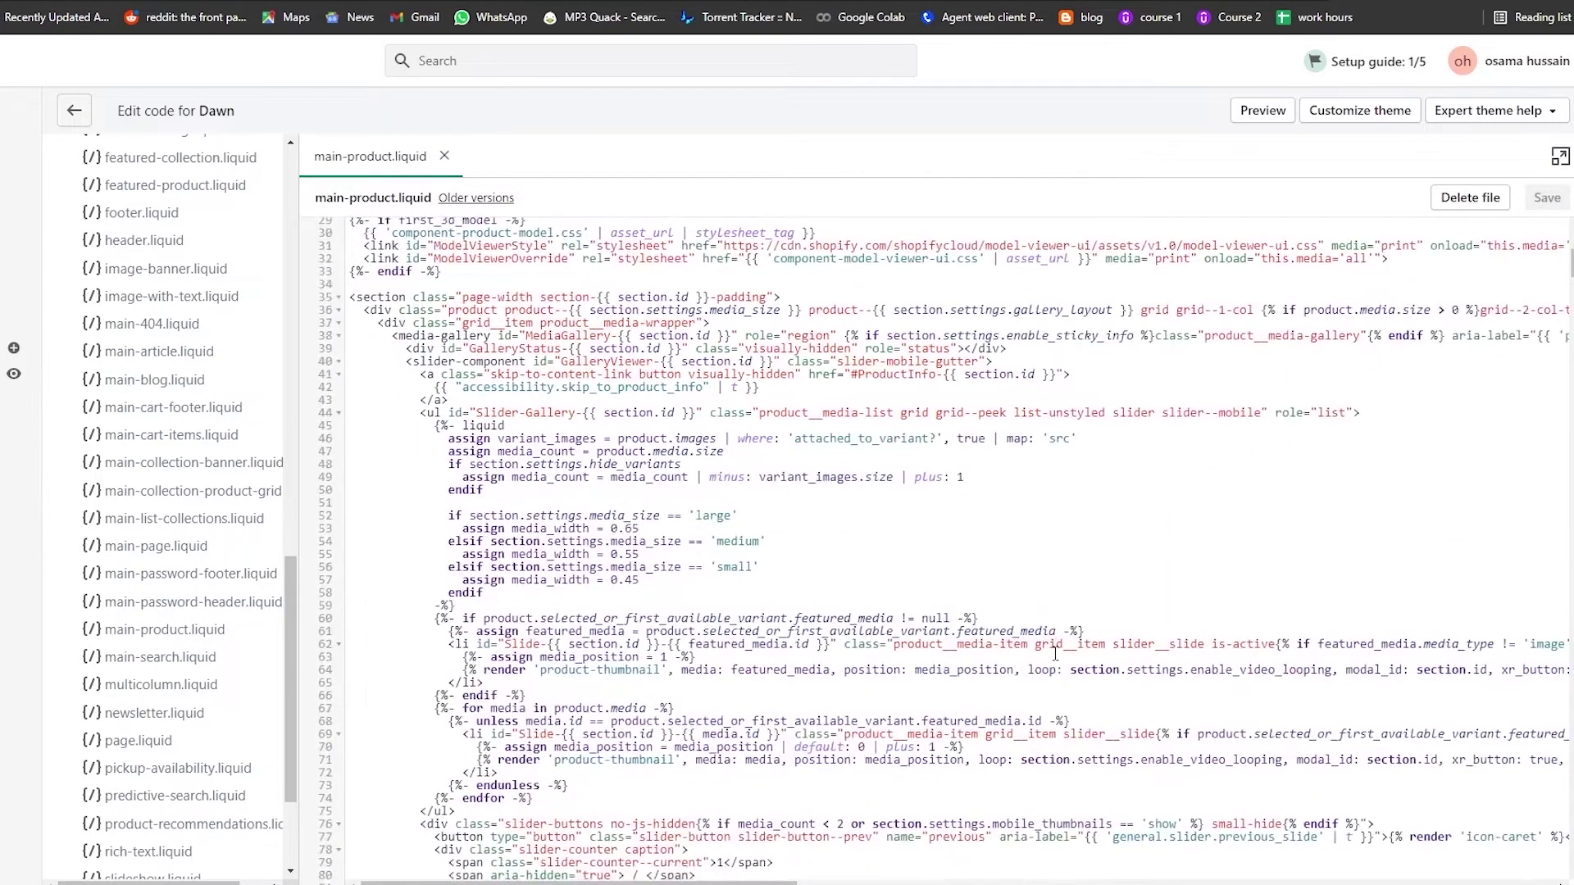
# Search main-product.liquid for "button" and look through the matches down to the product form's buttons
pyautogui.hotkey('ctrl', 'f')
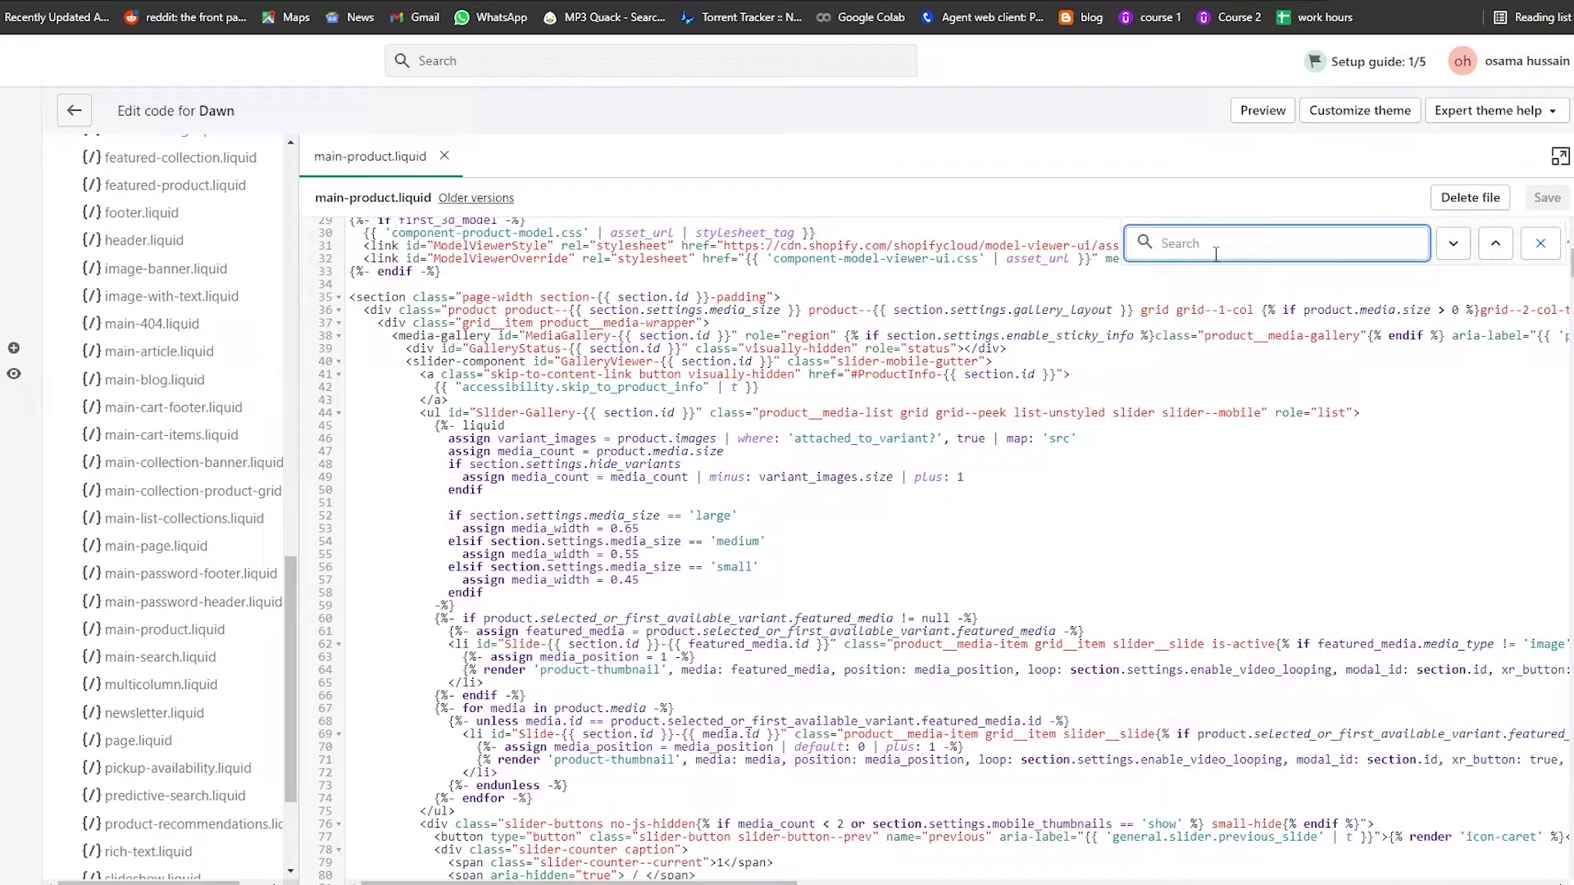
pyautogui.write('button')
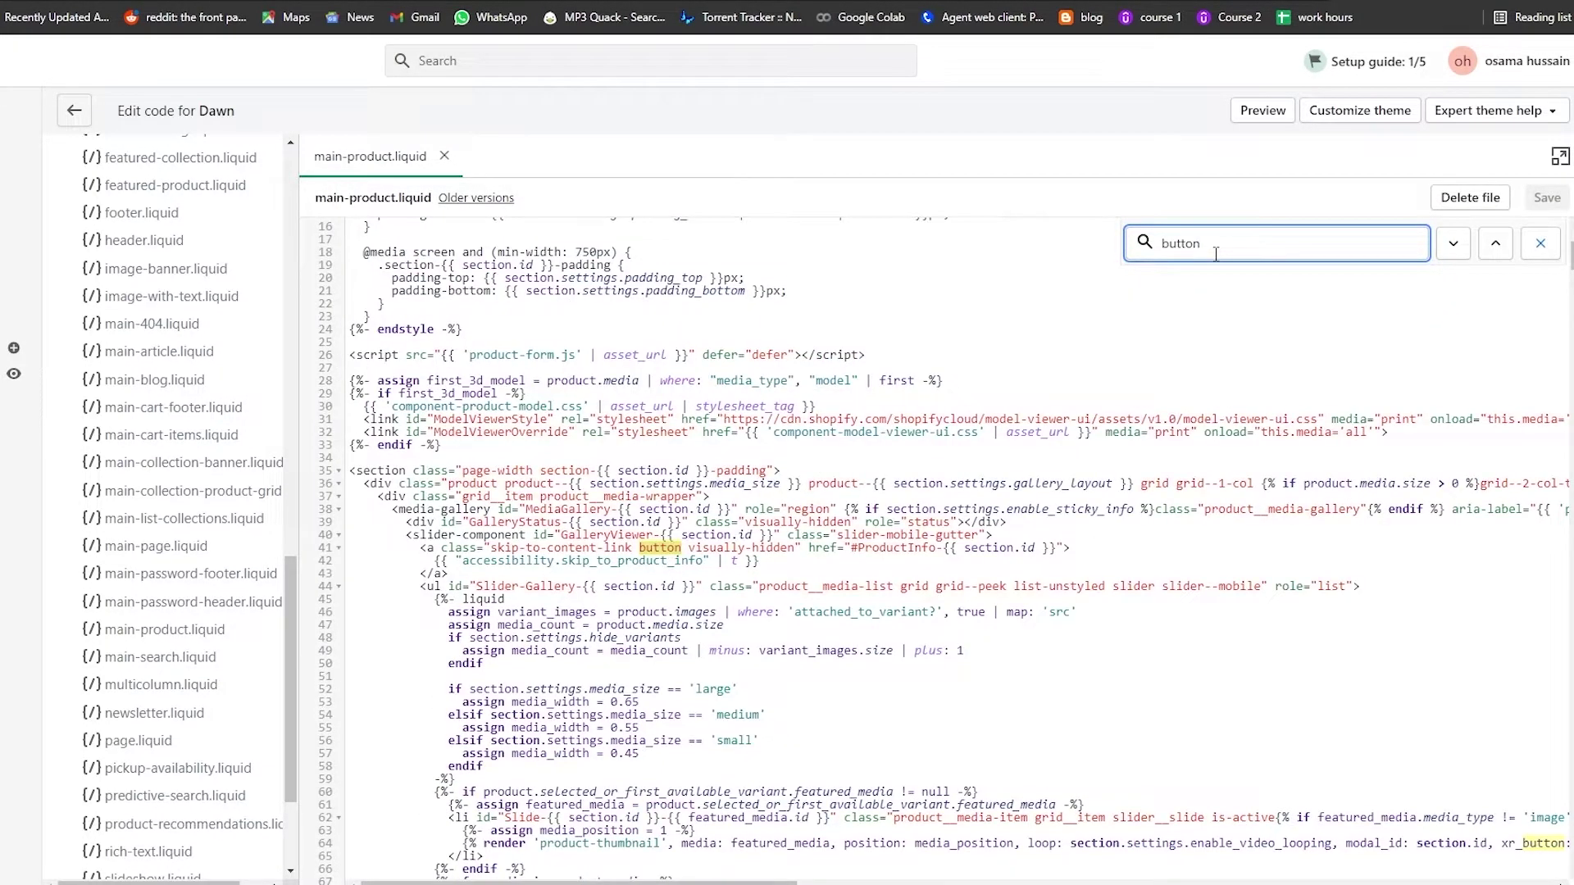
pyautogui.scroll(-6, 596, 607)
pyautogui.scroll(-8, 587, 498)
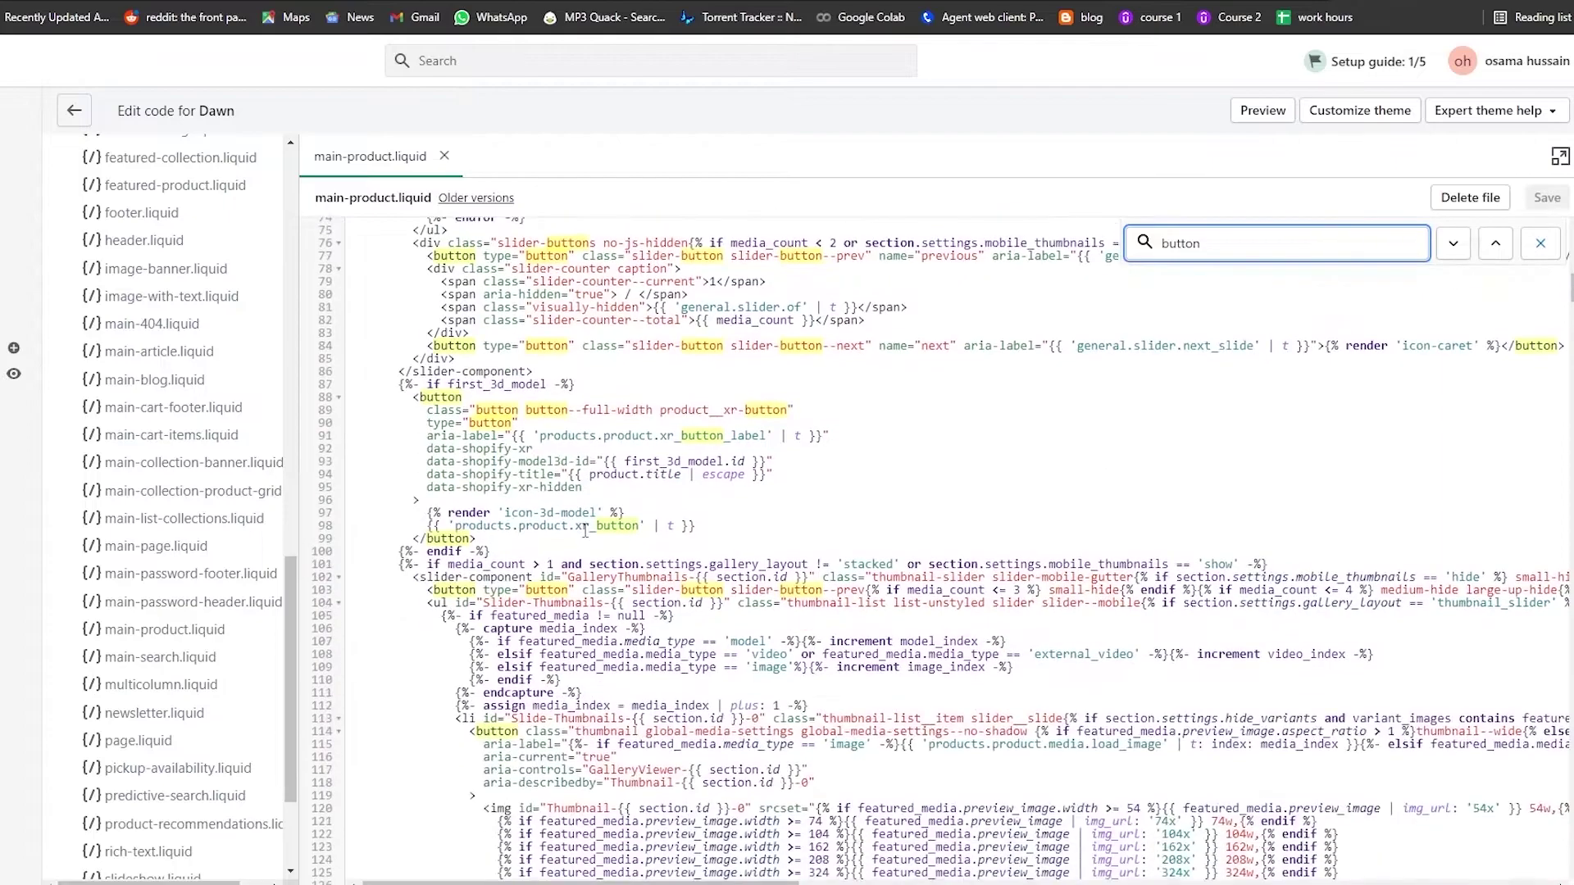
pyautogui.scroll(-12, 585, 525)
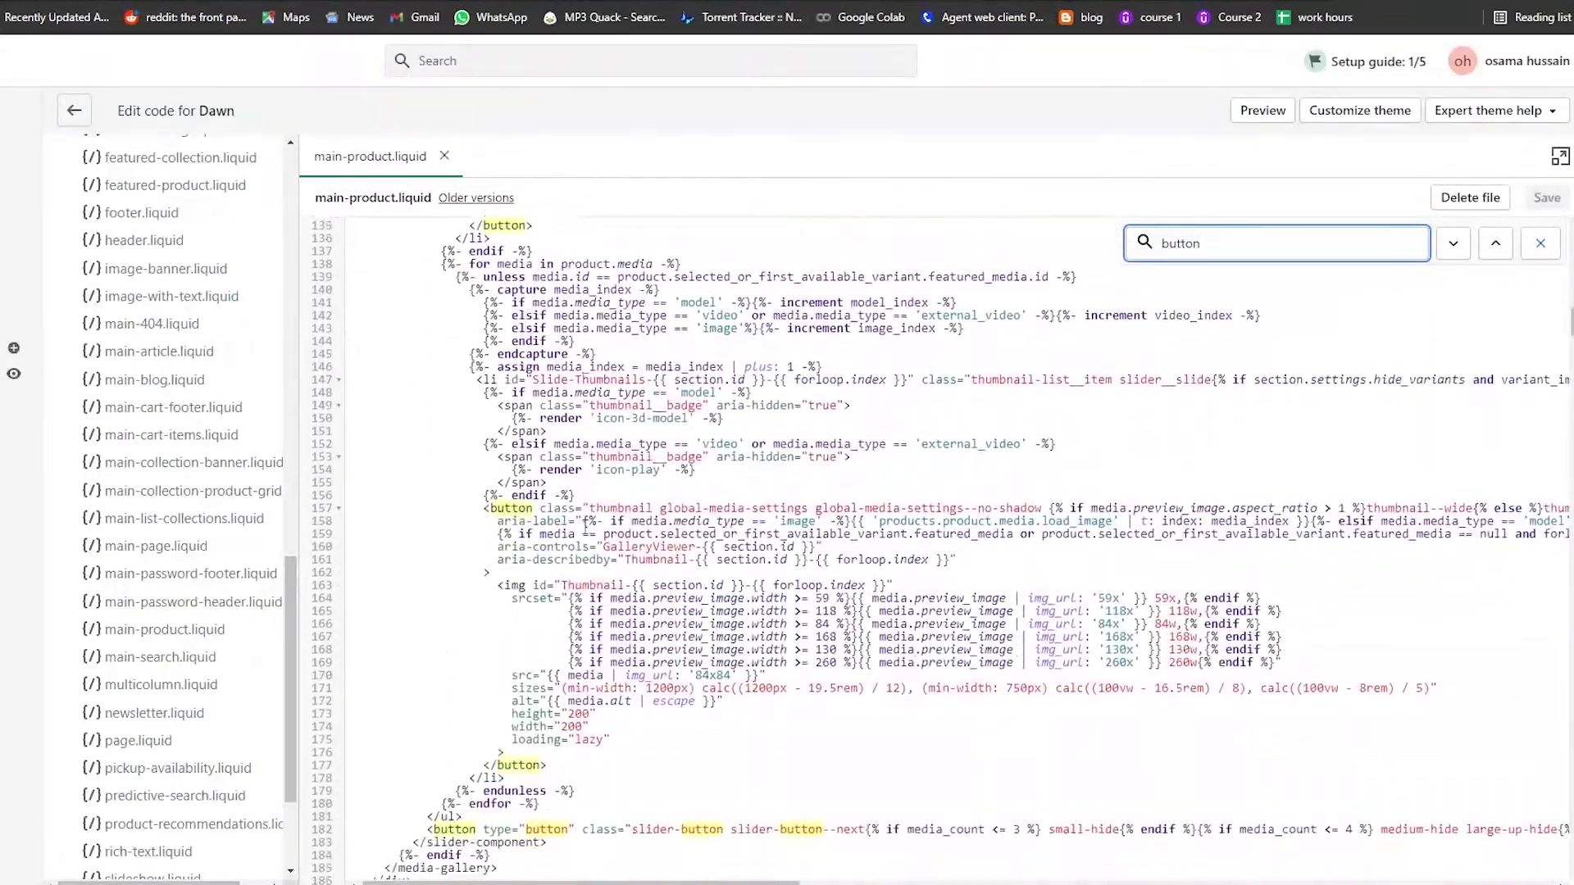
pyautogui.scroll(-20, 586, 526)
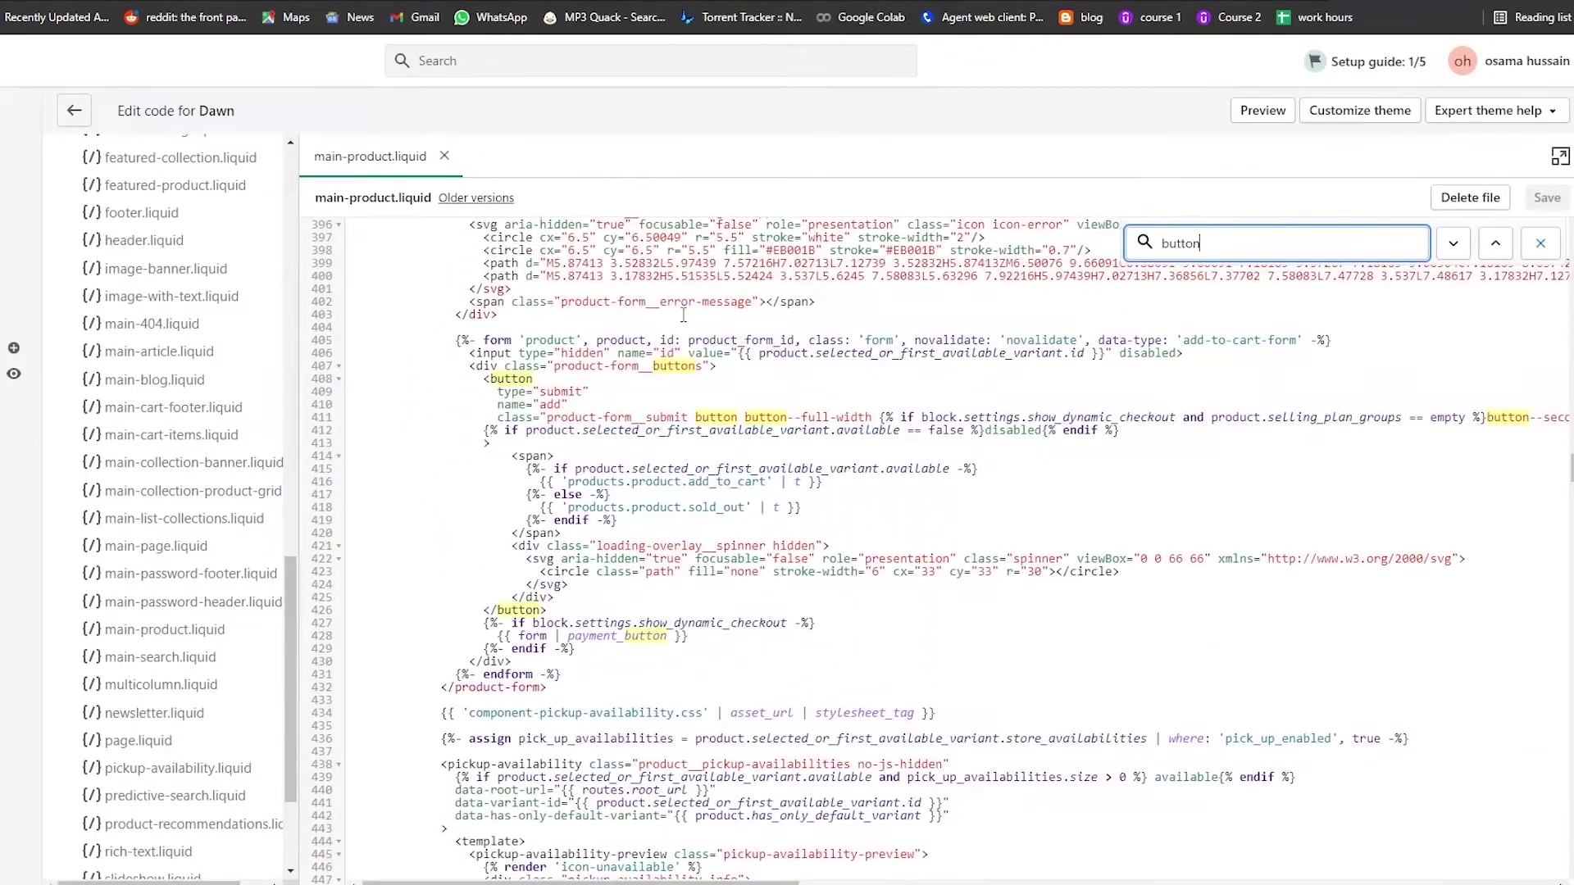
pyautogui.press('Return')
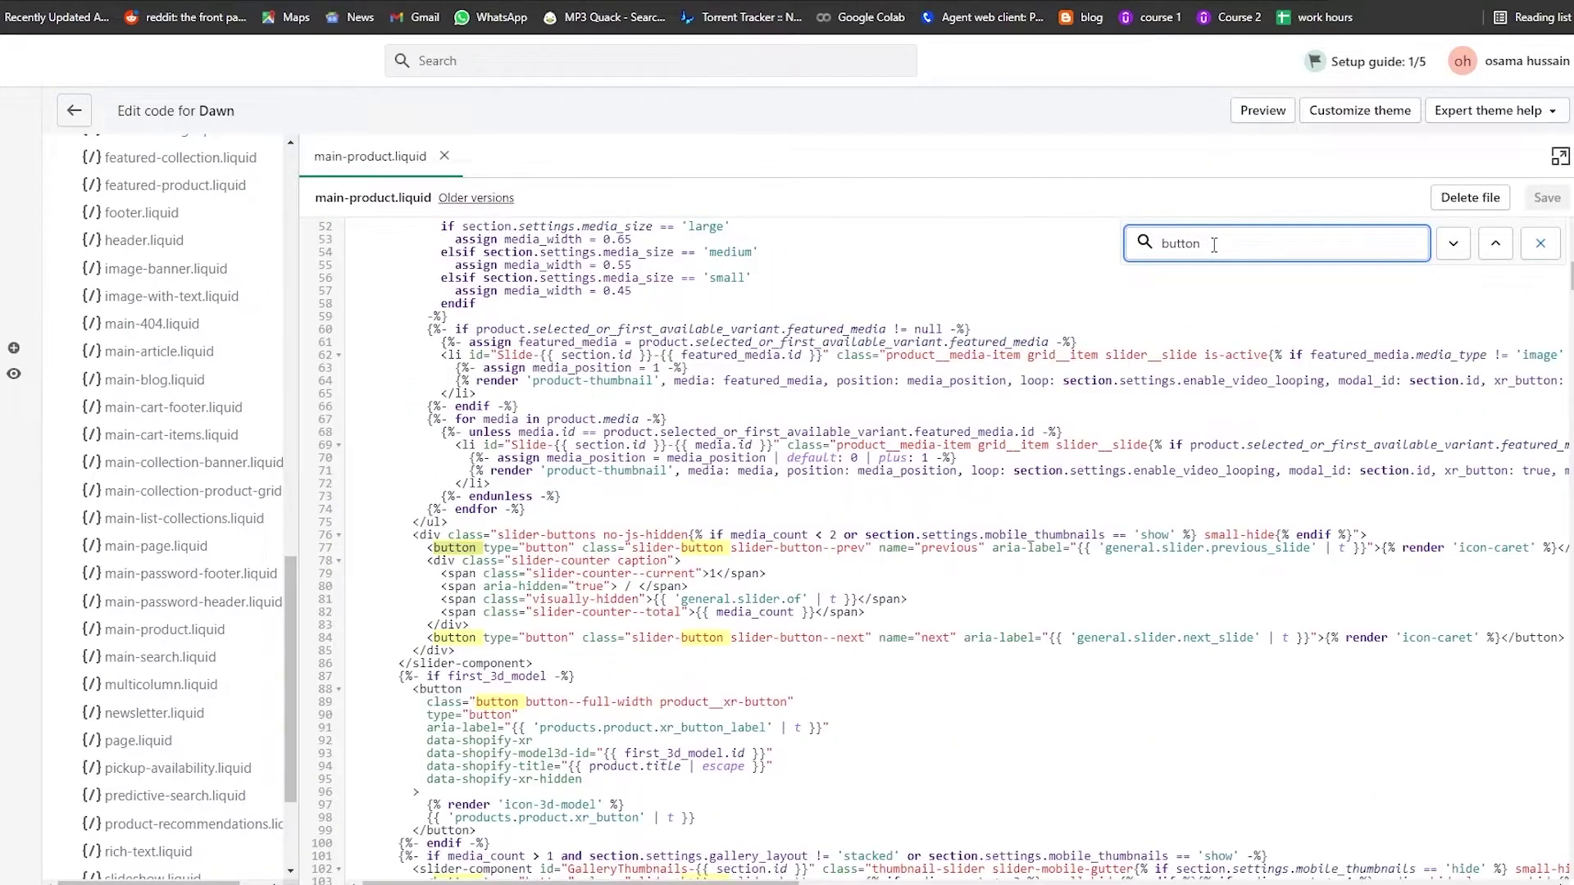
# Try the code search "button submit", and replace it with "submit" to find the product form's submit button
pyautogui.write('mit')
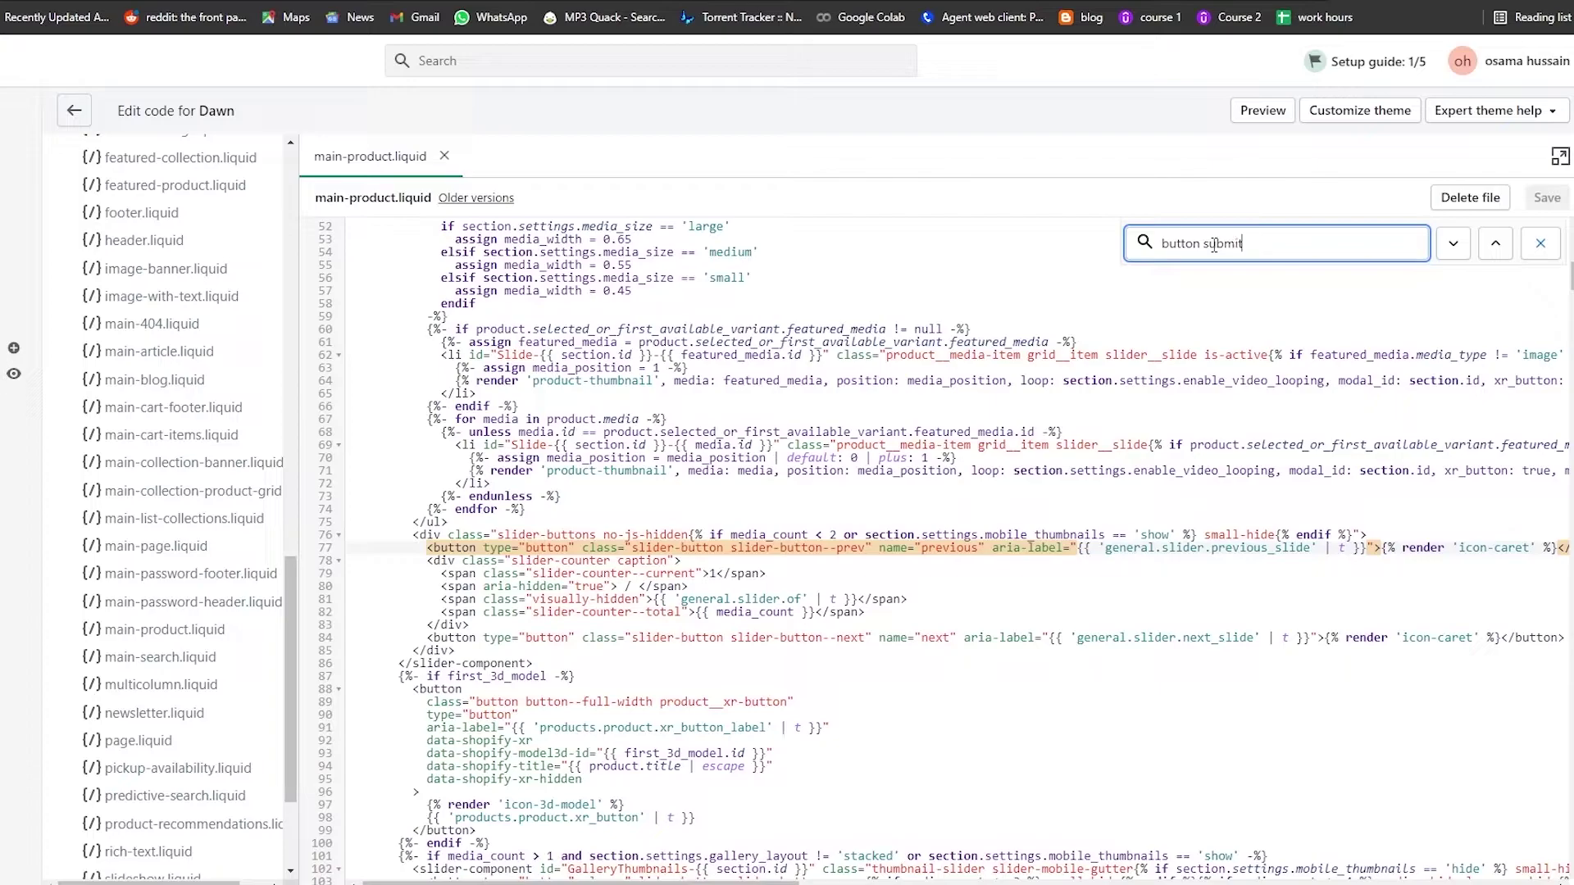
pyautogui.click(617, 550)
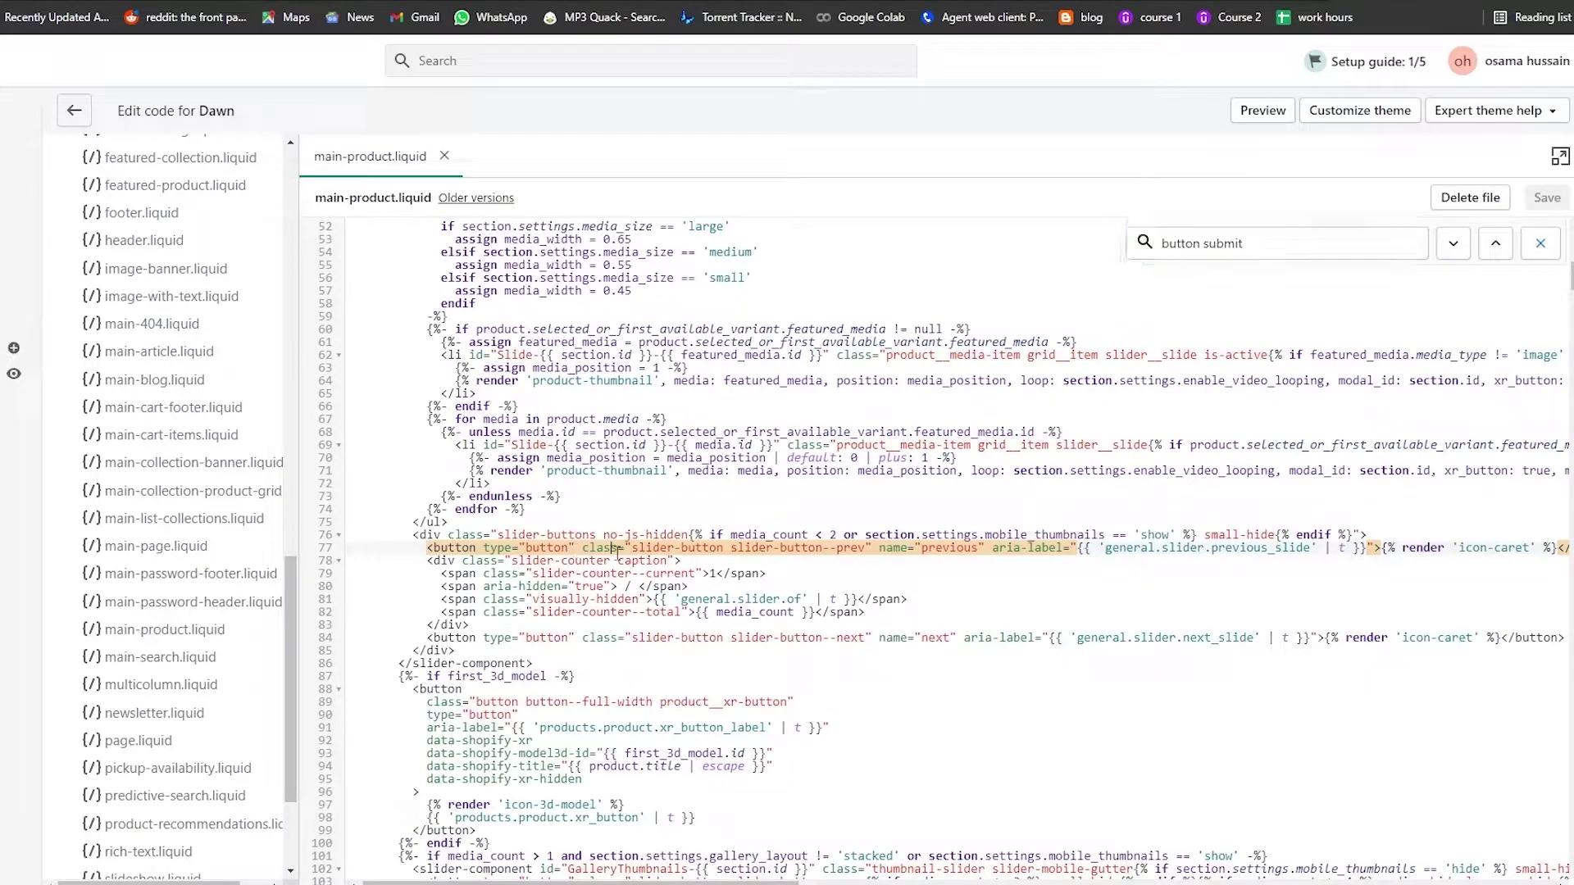
pyautogui.click(558, 587)
pyautogui.click(1263, 253)
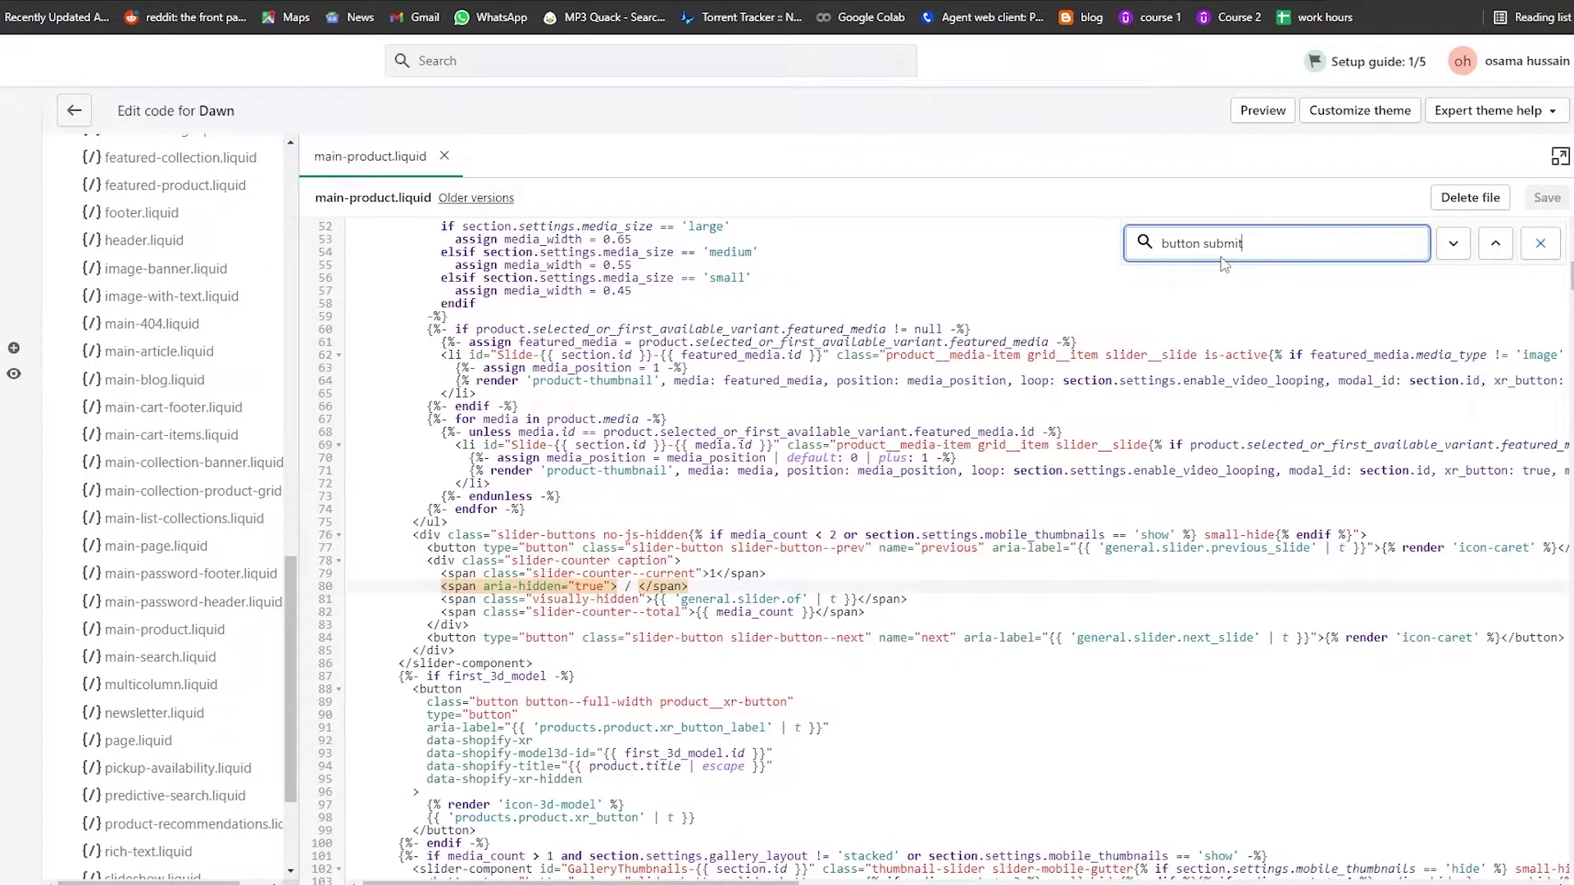
pyautogui.hotkey('ctrl', 'a')
pyautogui.write('submit')
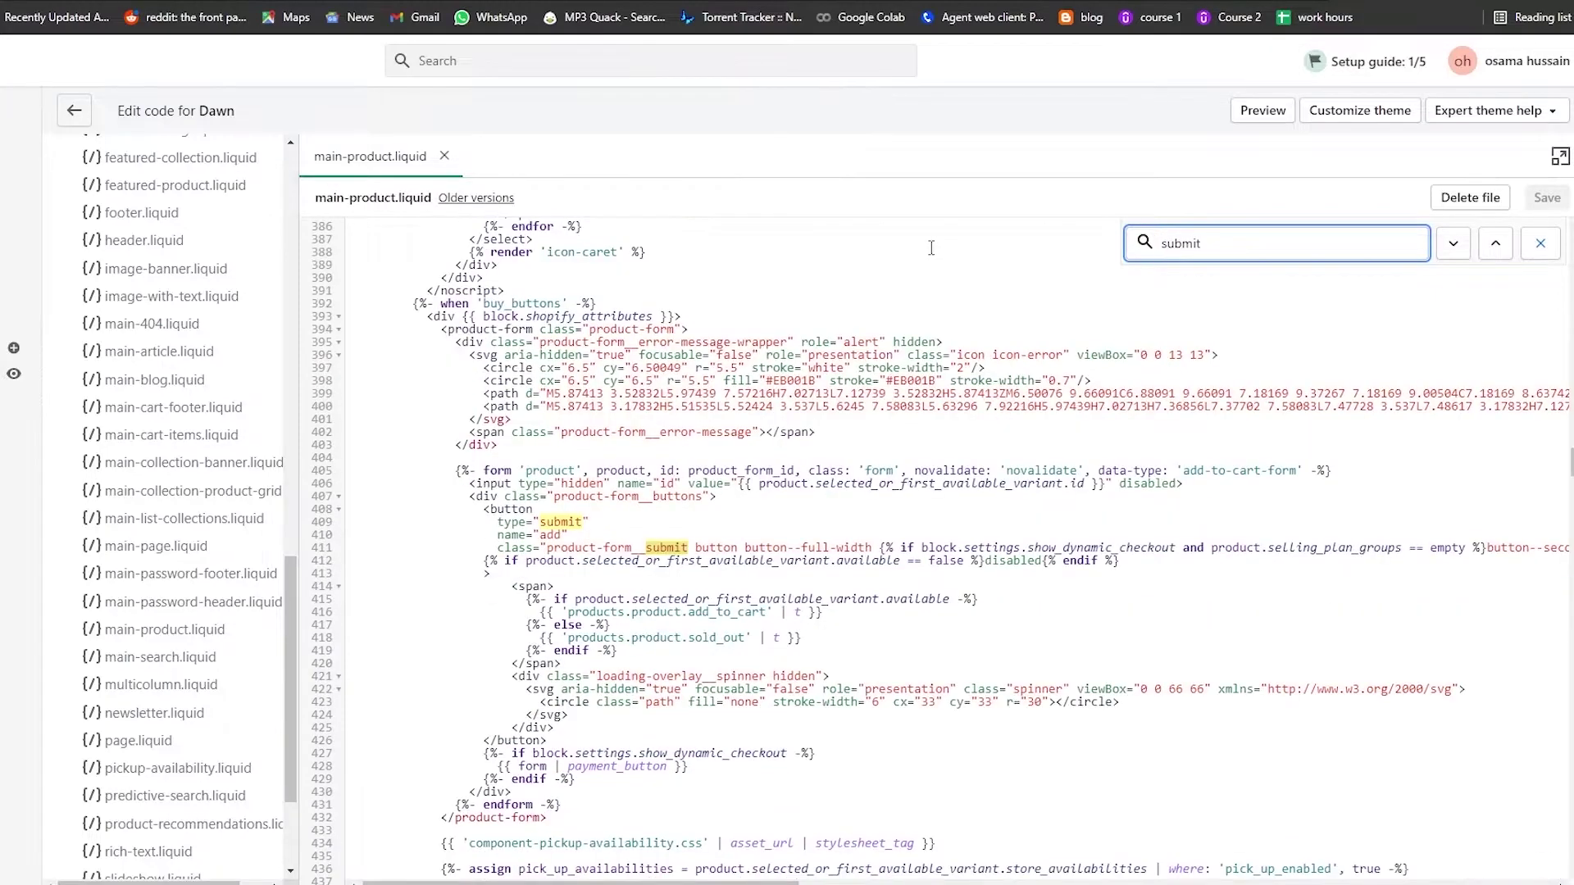
# Paste the copied TikTok embed code on a new line after the submit button's opening tag and save main-product.liquid
pyautogui.click(477, 520)
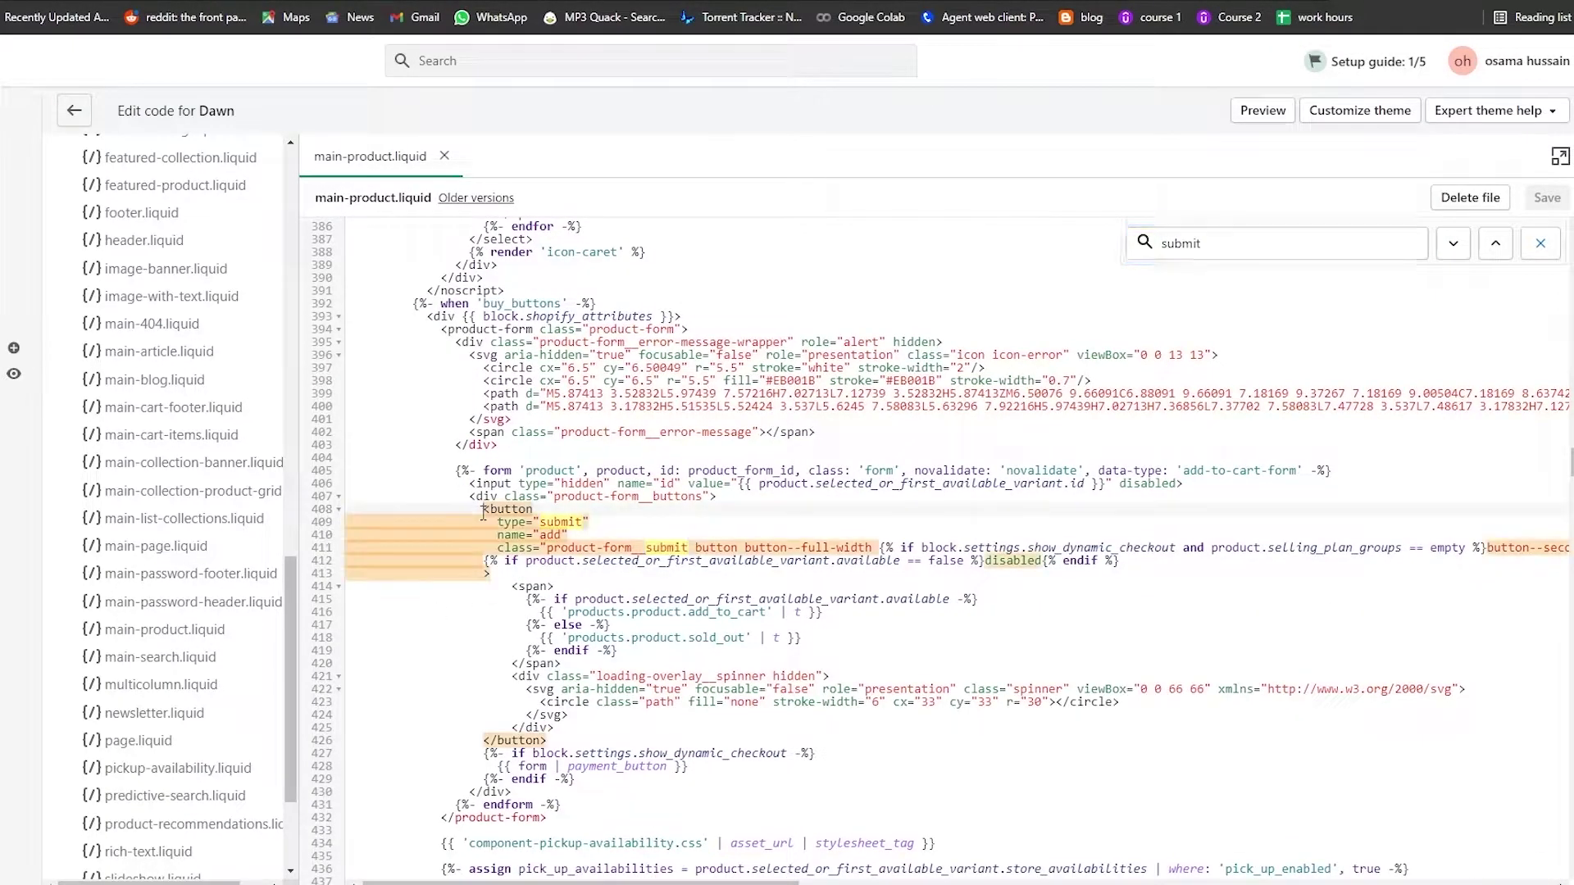
pyautogui.click(498, 575)
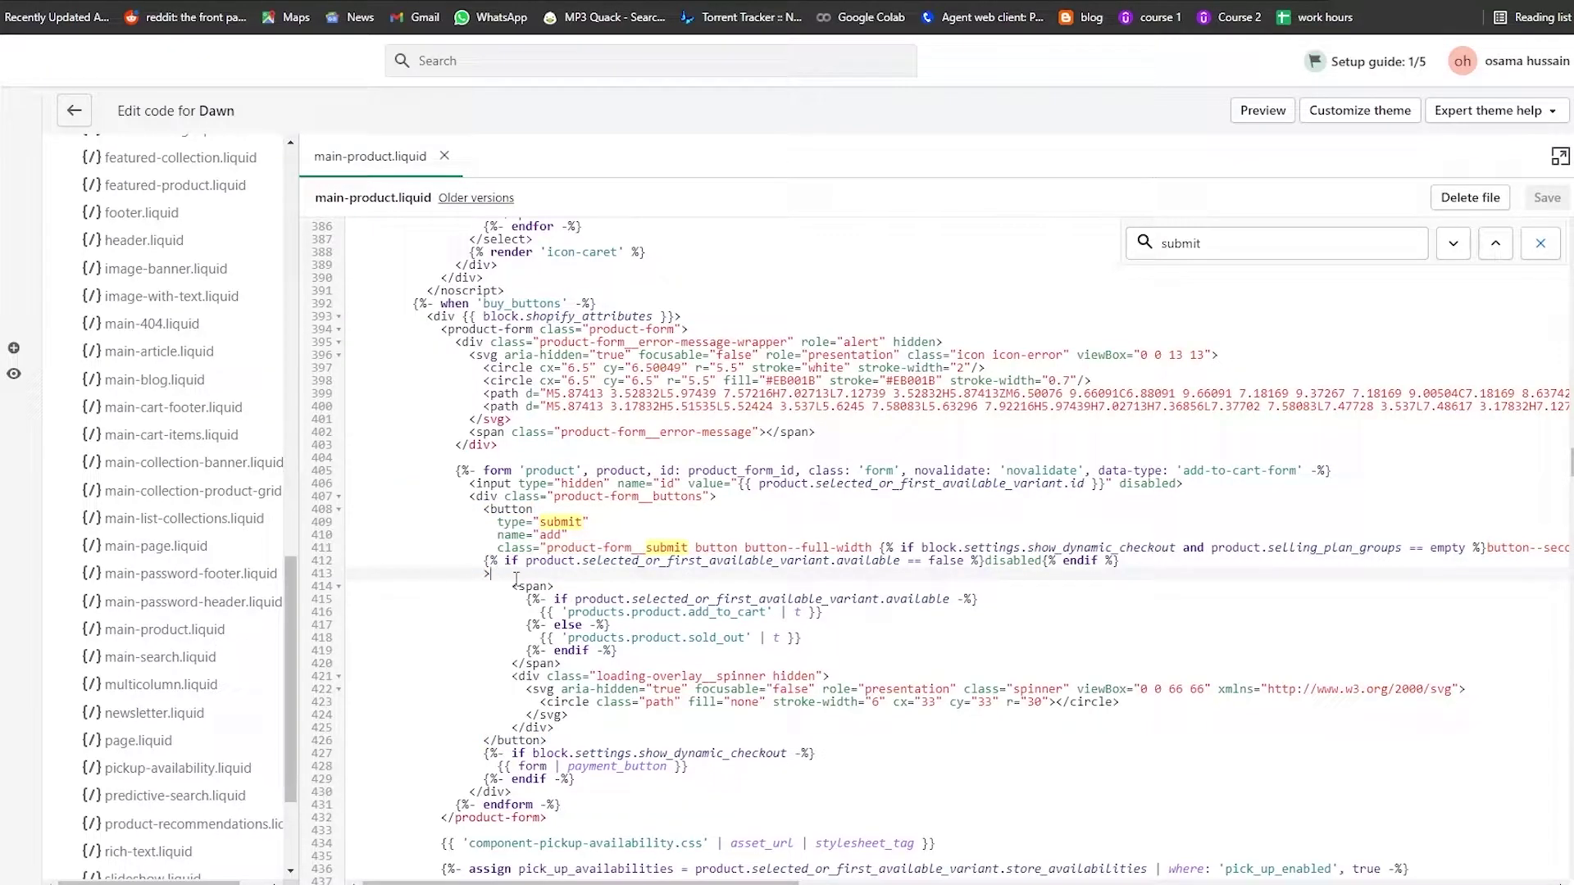
pyautogui.press('Return')
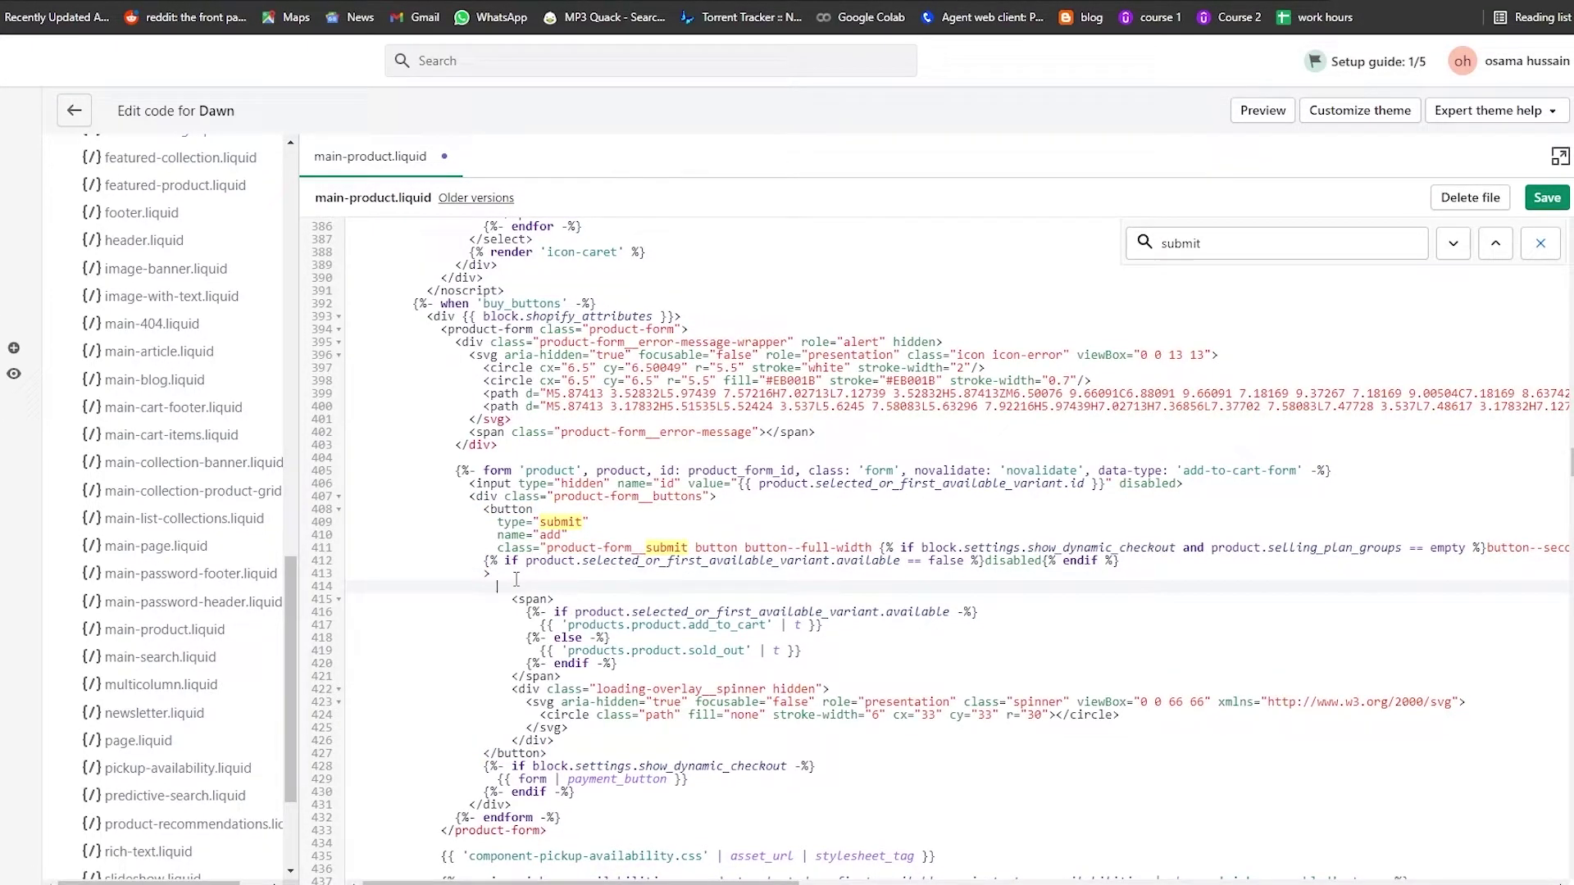
pyautogui.hotkey('ctrl', 'v')
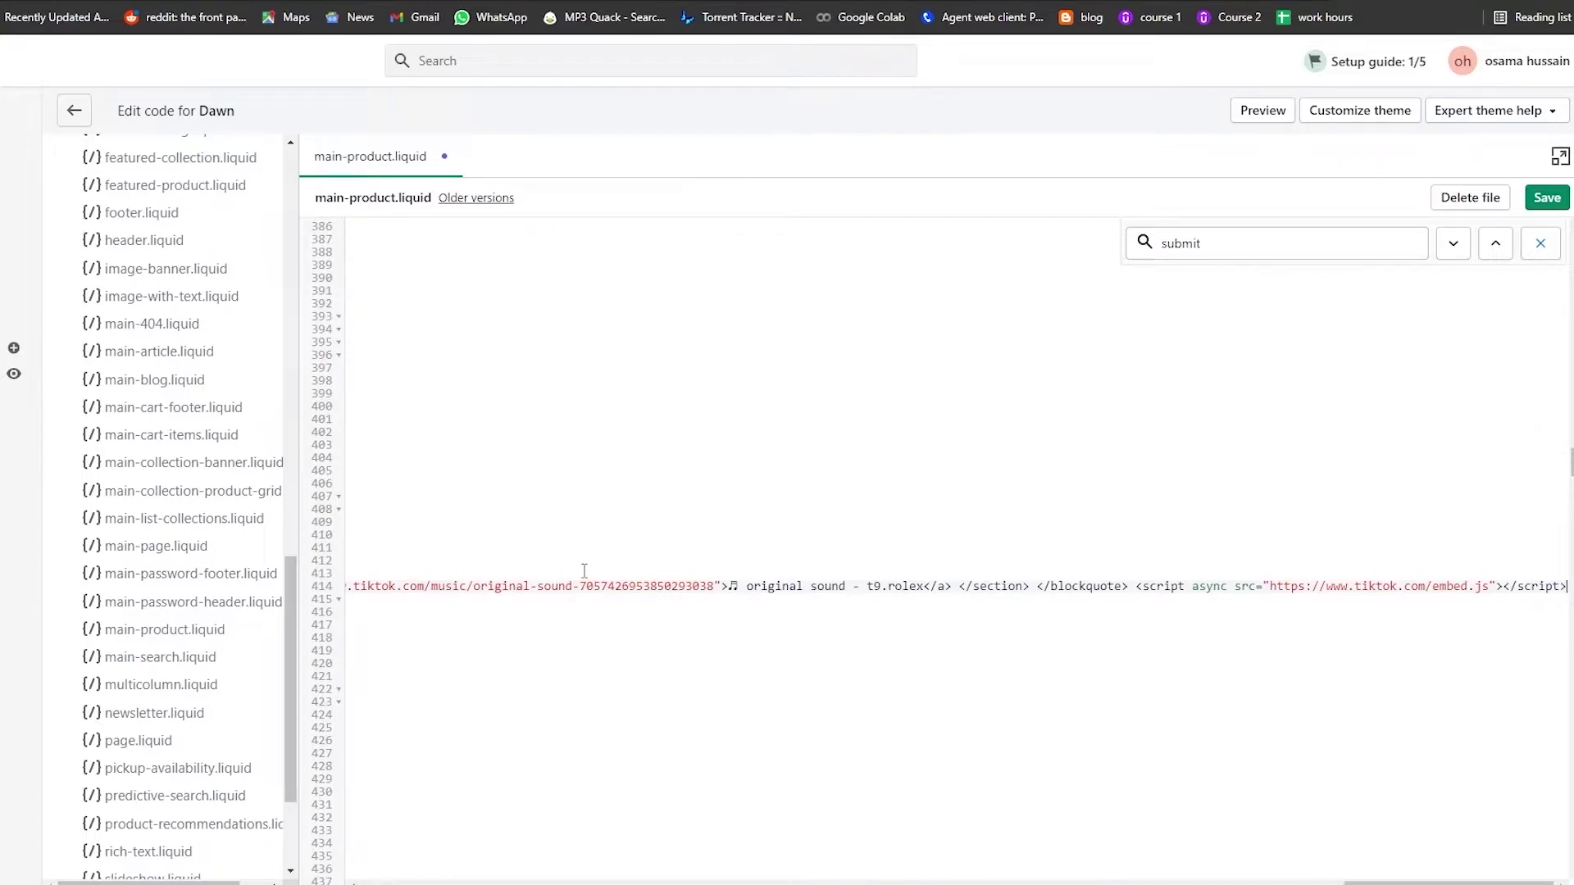
pyautogui.click(1547, 198)
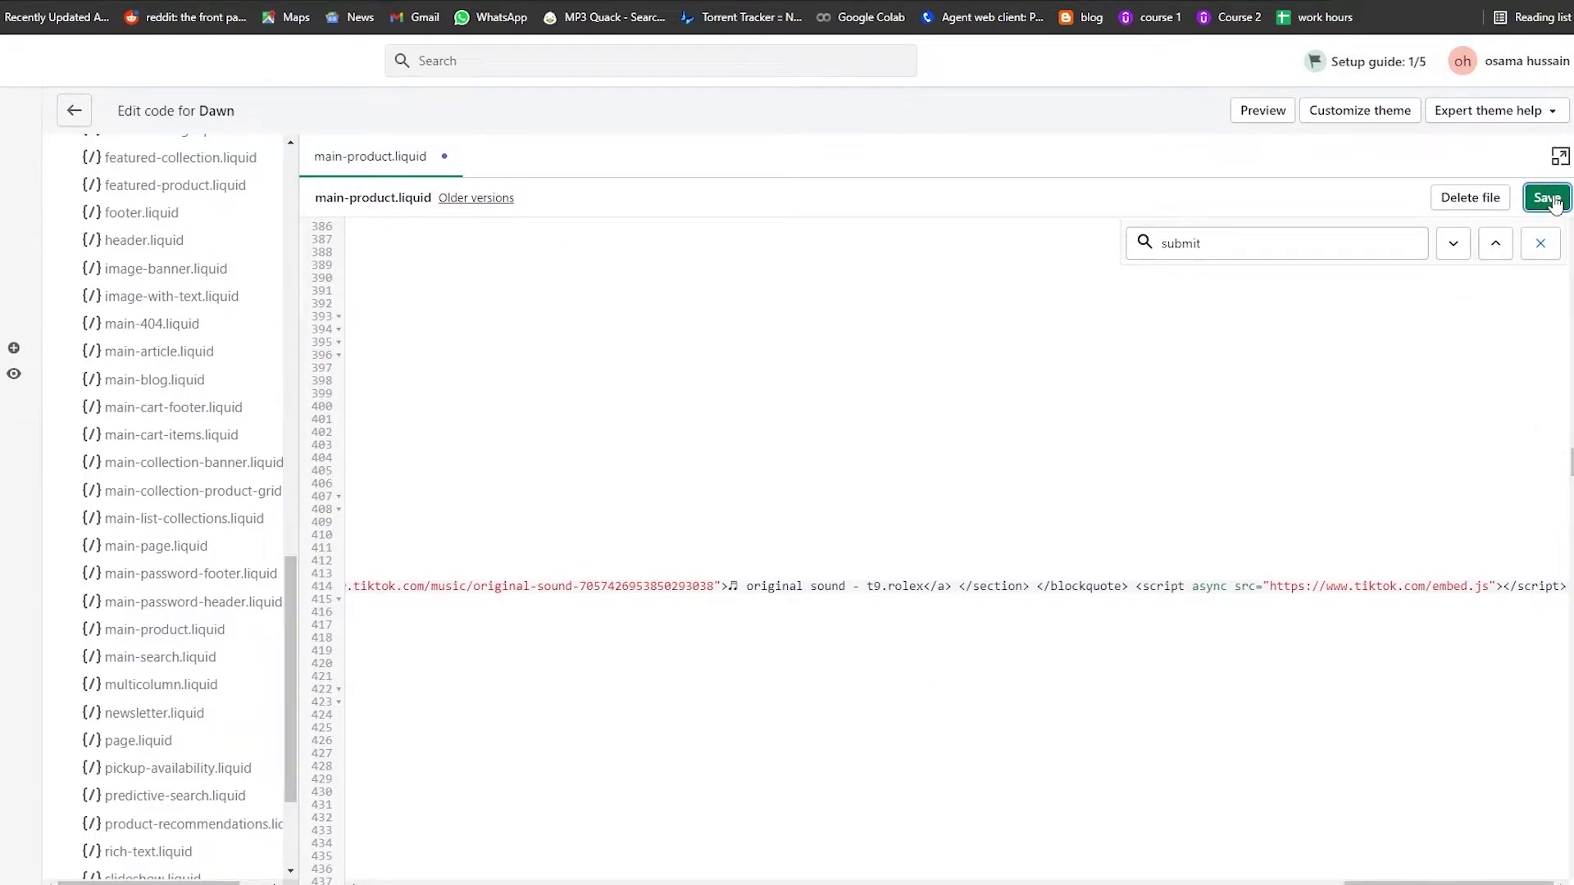
pyautogui.scroll(3, 290, 543)
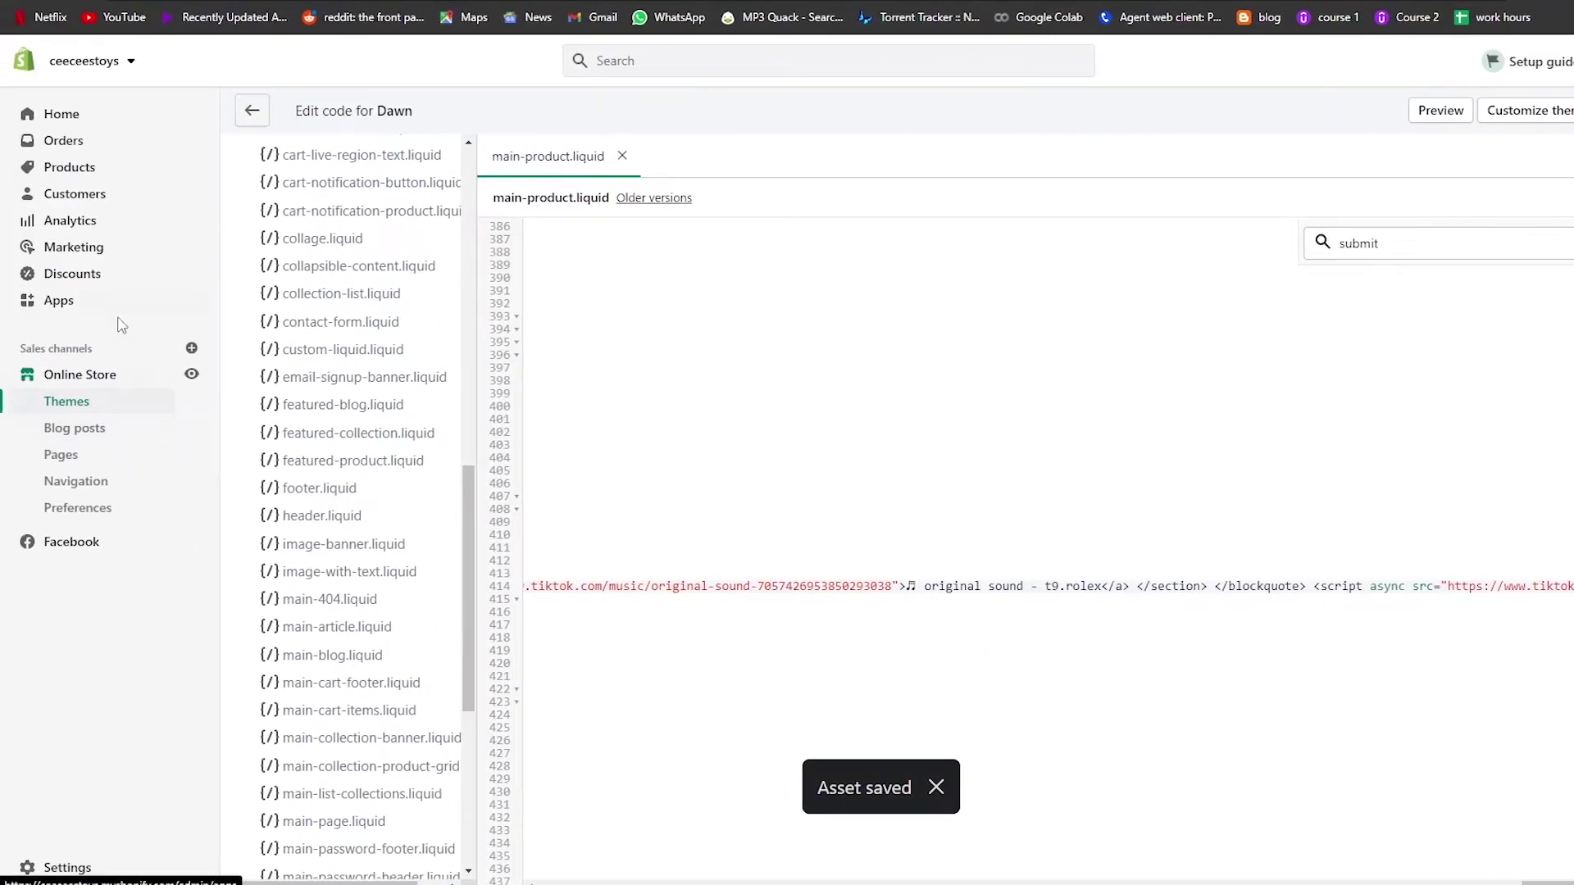
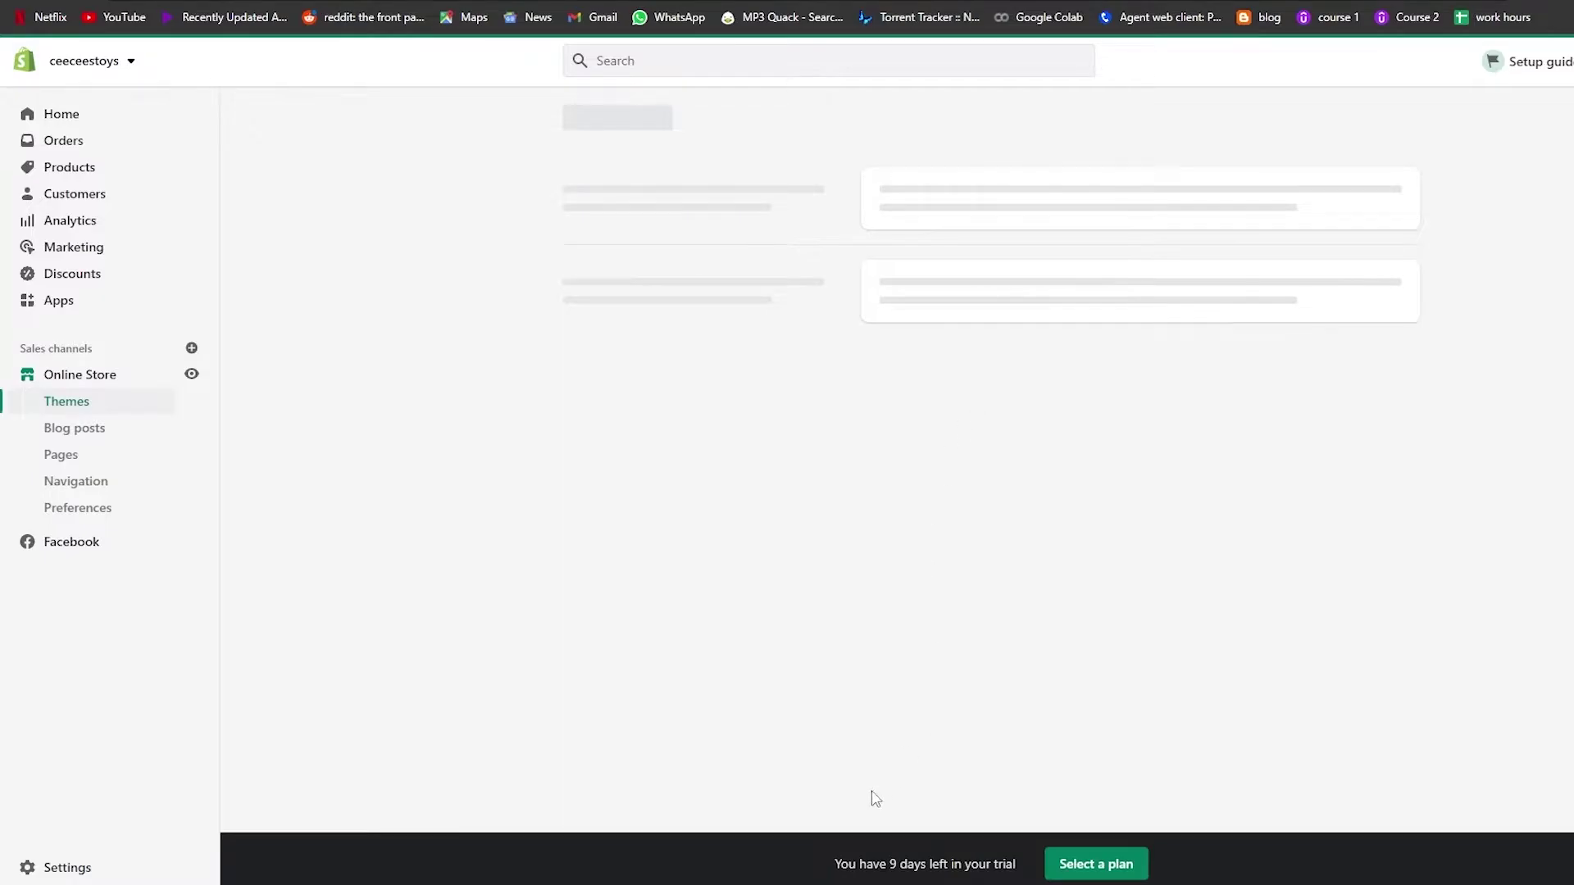
# Preview the Dawn theme, look through the storefront's home page, and return to the store admin to open the products
pyautogui.click(1271, 332)
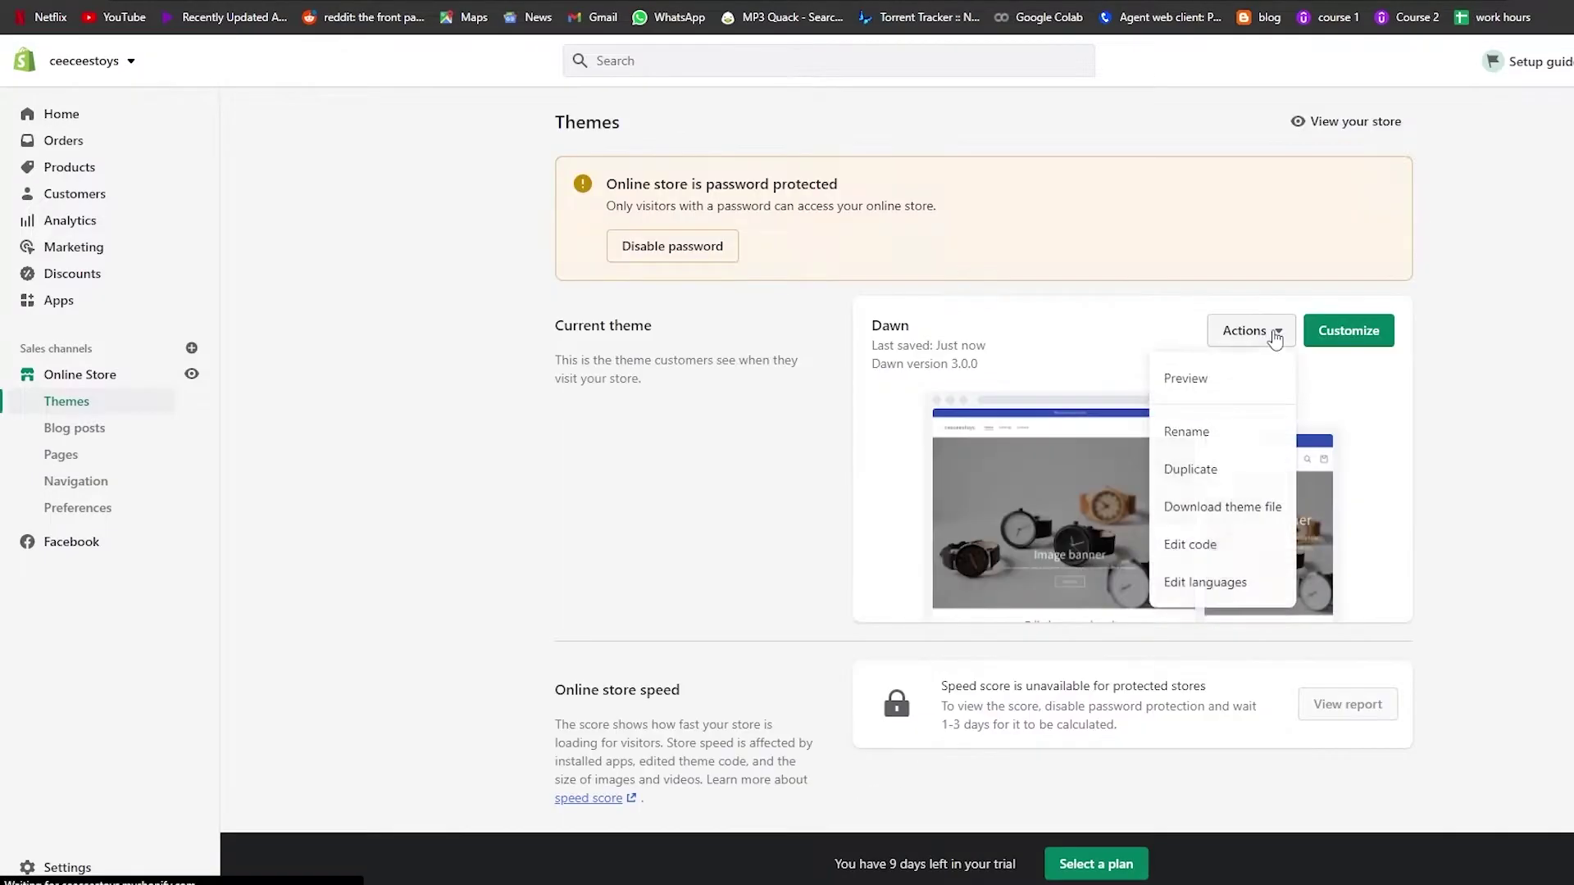
pyautogui.click(1230, 383)
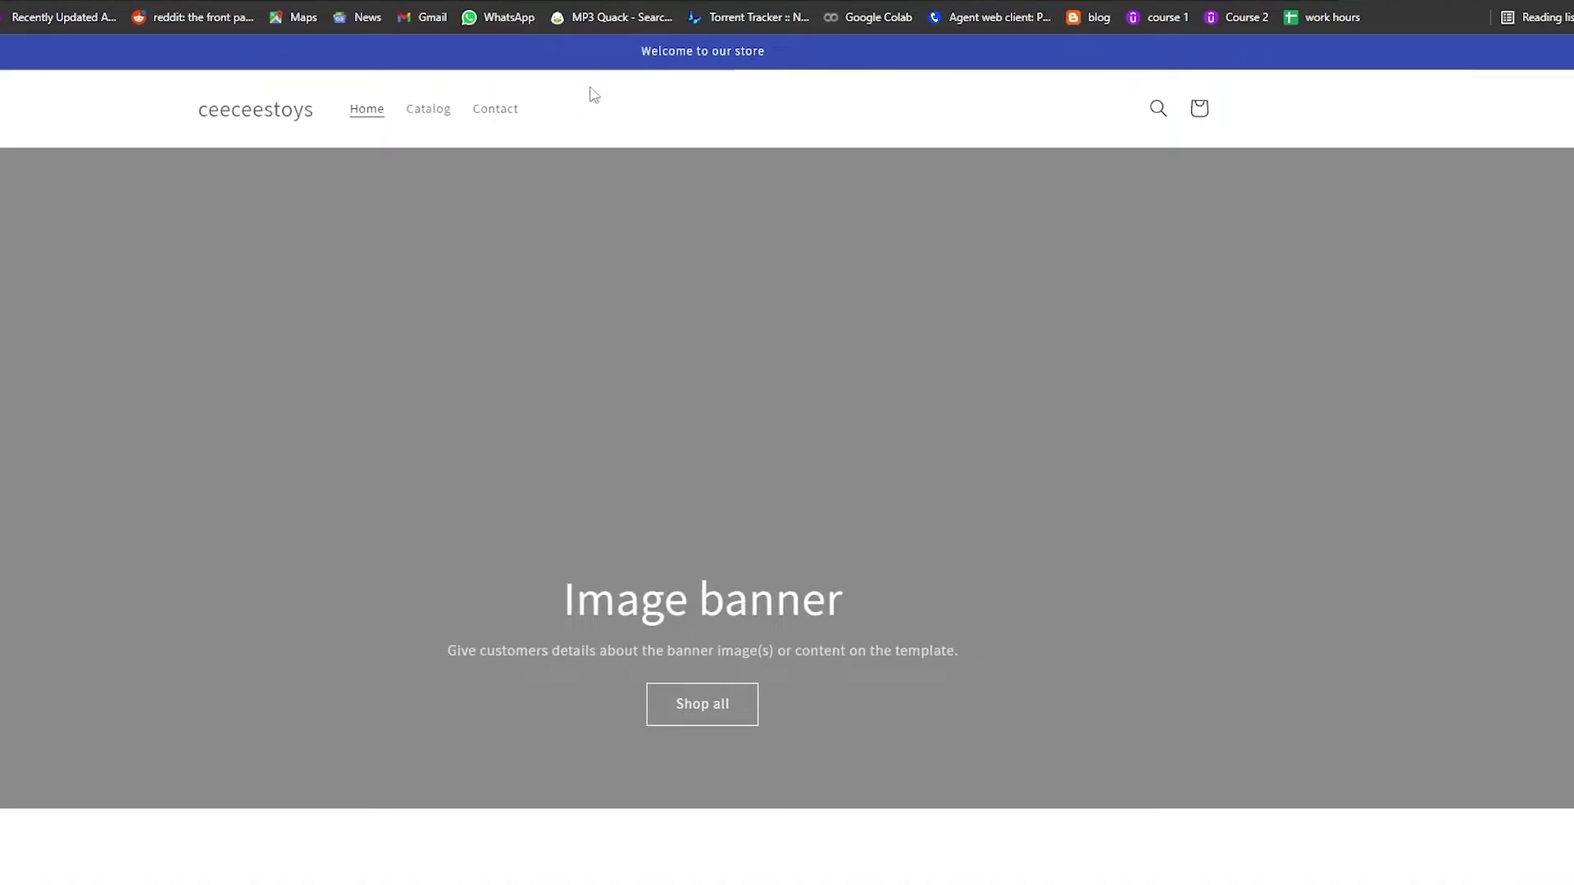
pyautogui.scroll(-5, 856, 295)
pyautogui.scroll(-5, 697, 390)
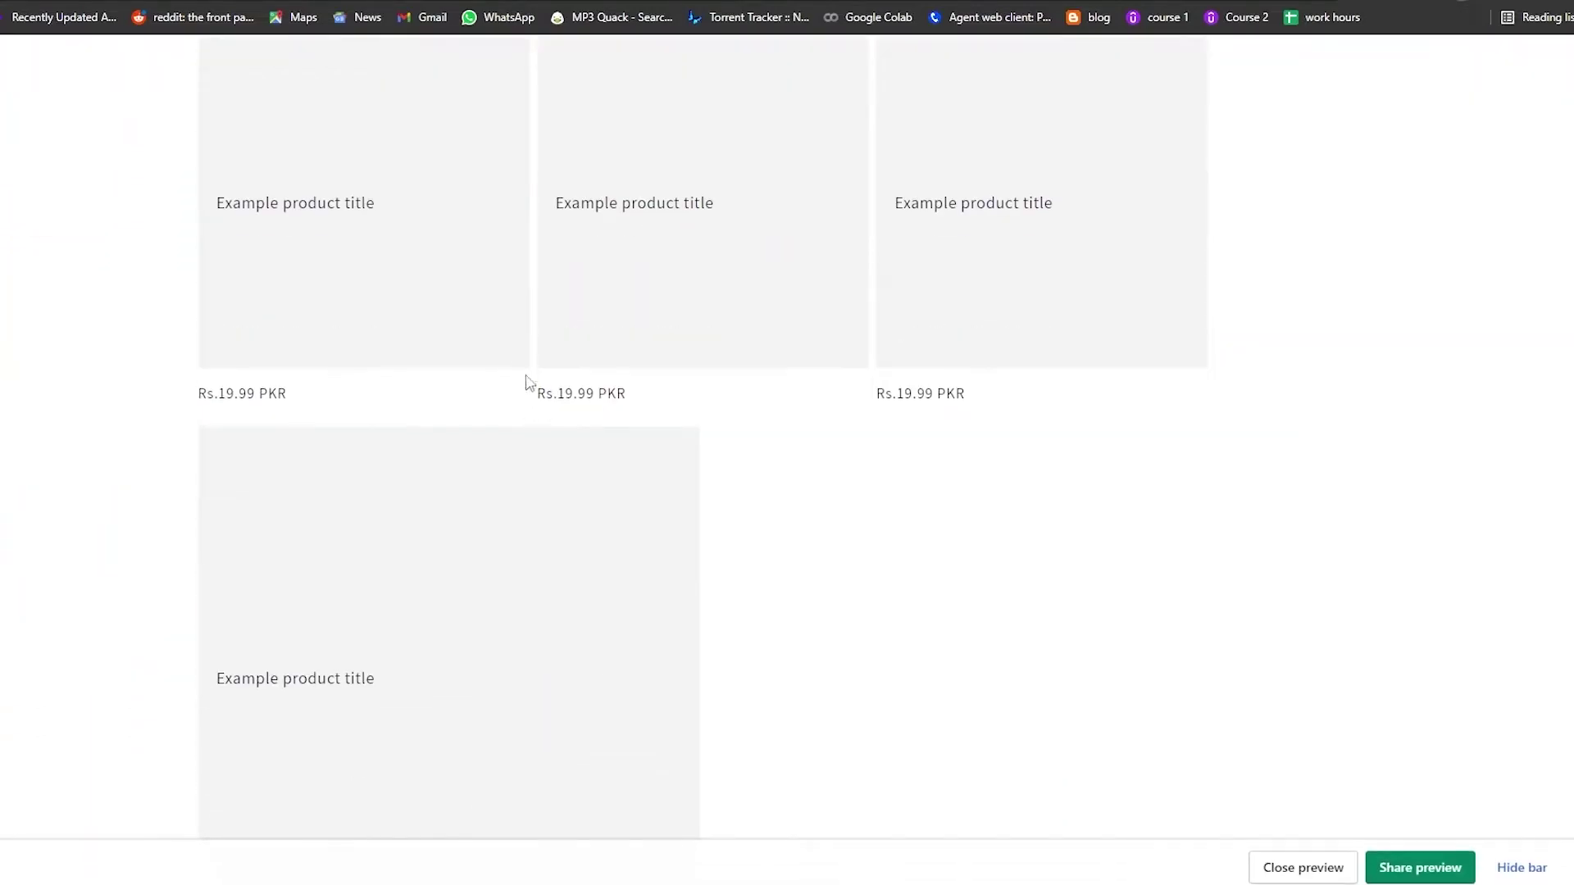
pyautogui.click(453, 327)
pyautogui.scroll(-5, 447, 378)
pyautogui.scroll(-4, 438, 431)
pyautogui.click(332, 406)
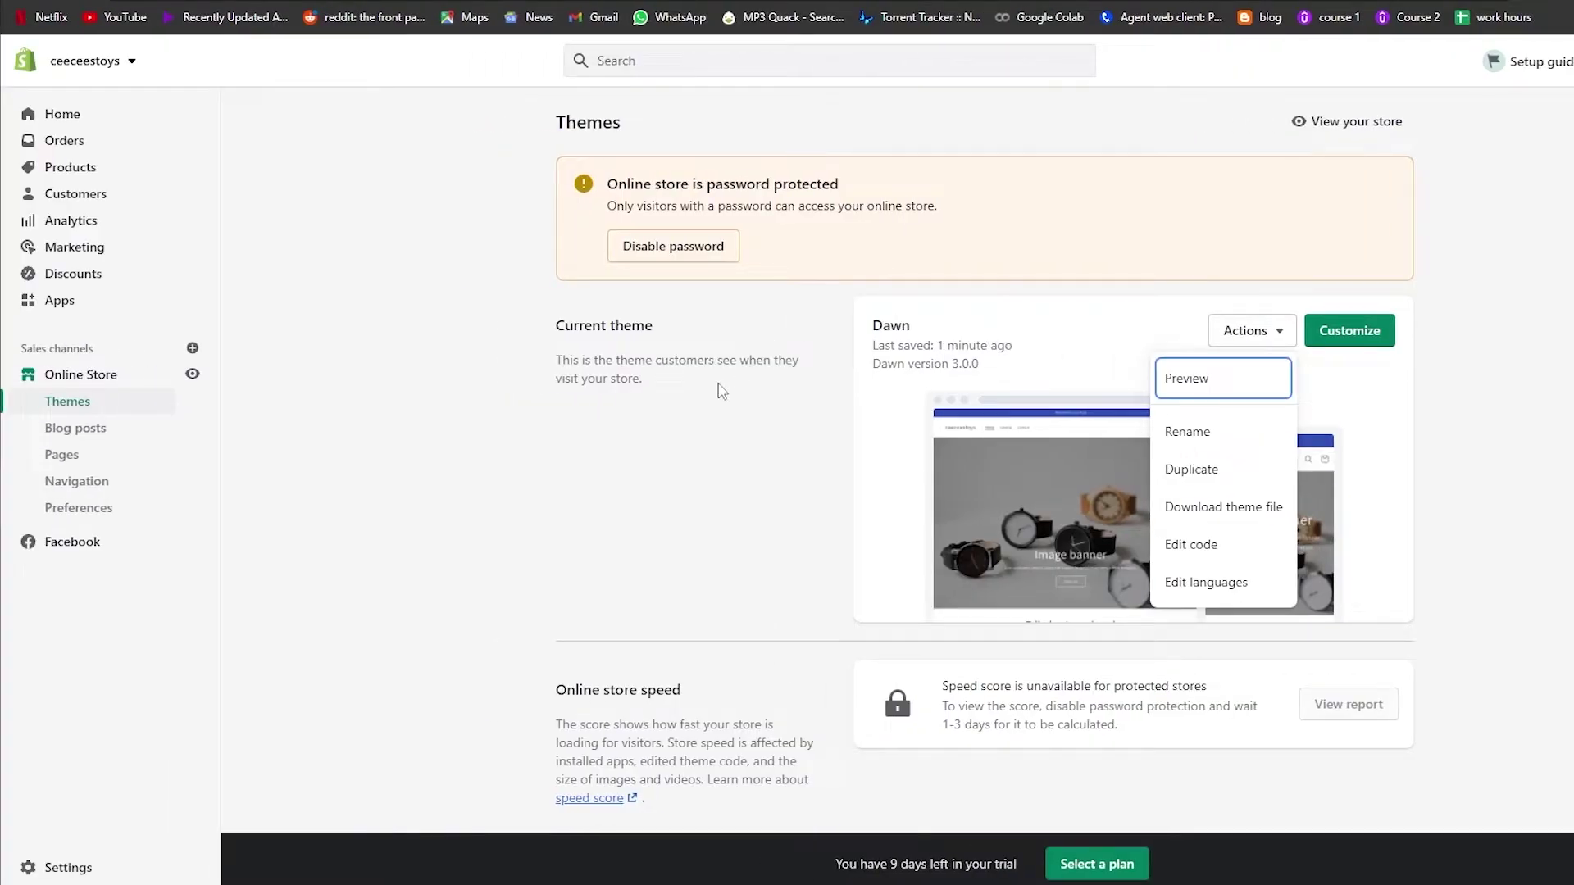
pyautogui.click(721, 391)
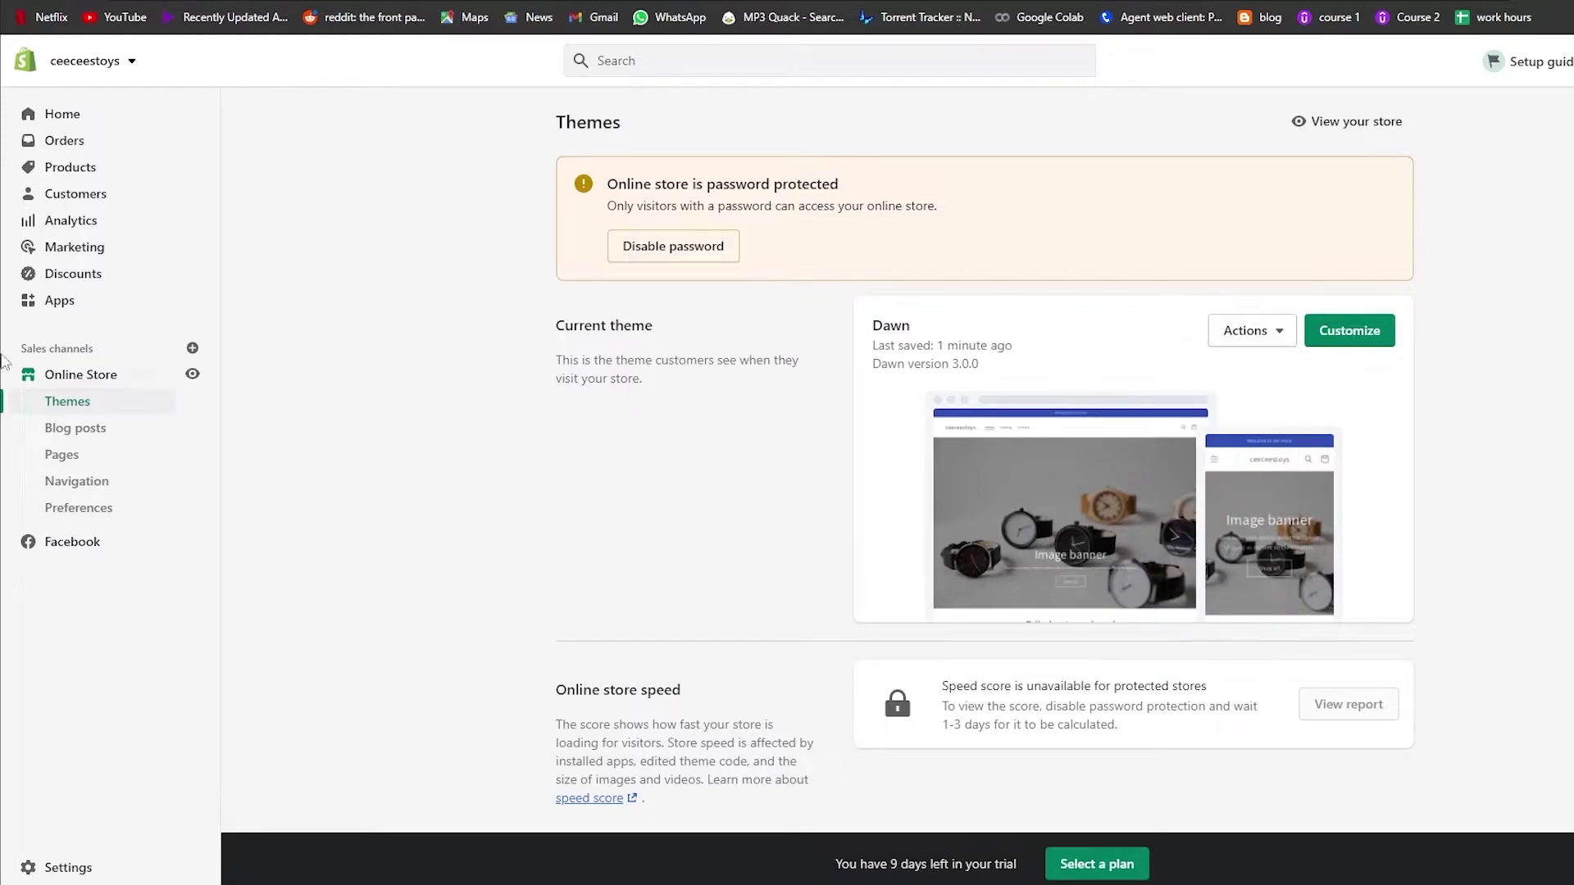
pyautogui.click(88, 173)
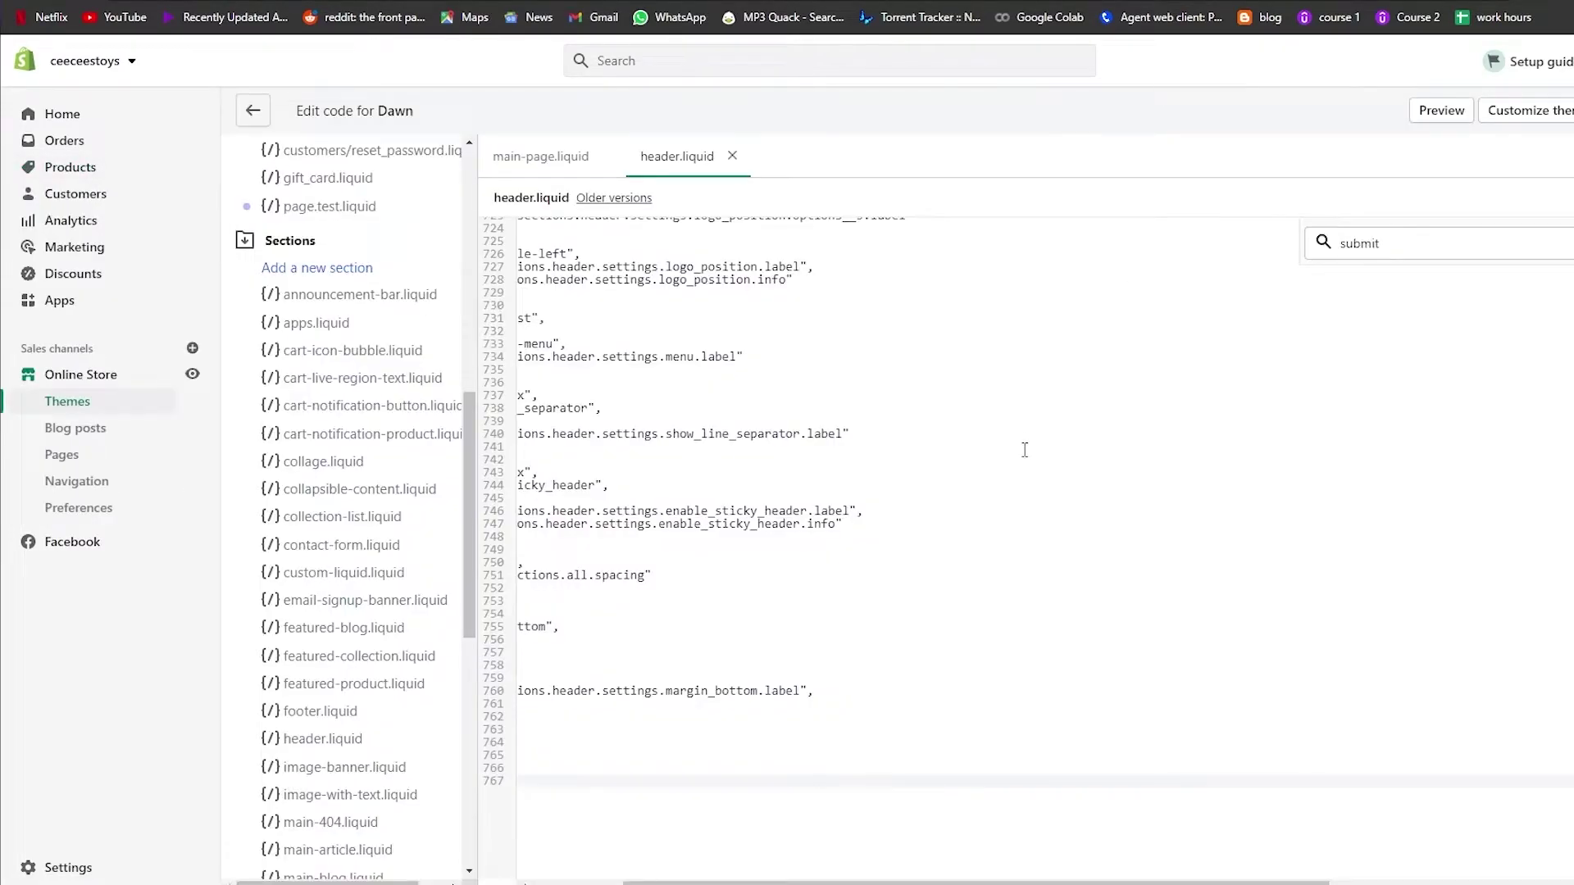
# Paste the TikTok embed code on the last line of header.liquid, below the endschema tag, and save the file
pyautogui.scroll(2, 1027, 410)
pyautogui.scroll(-2, 1024, 392)
pyautogui.scroll(-3, 360, 492)
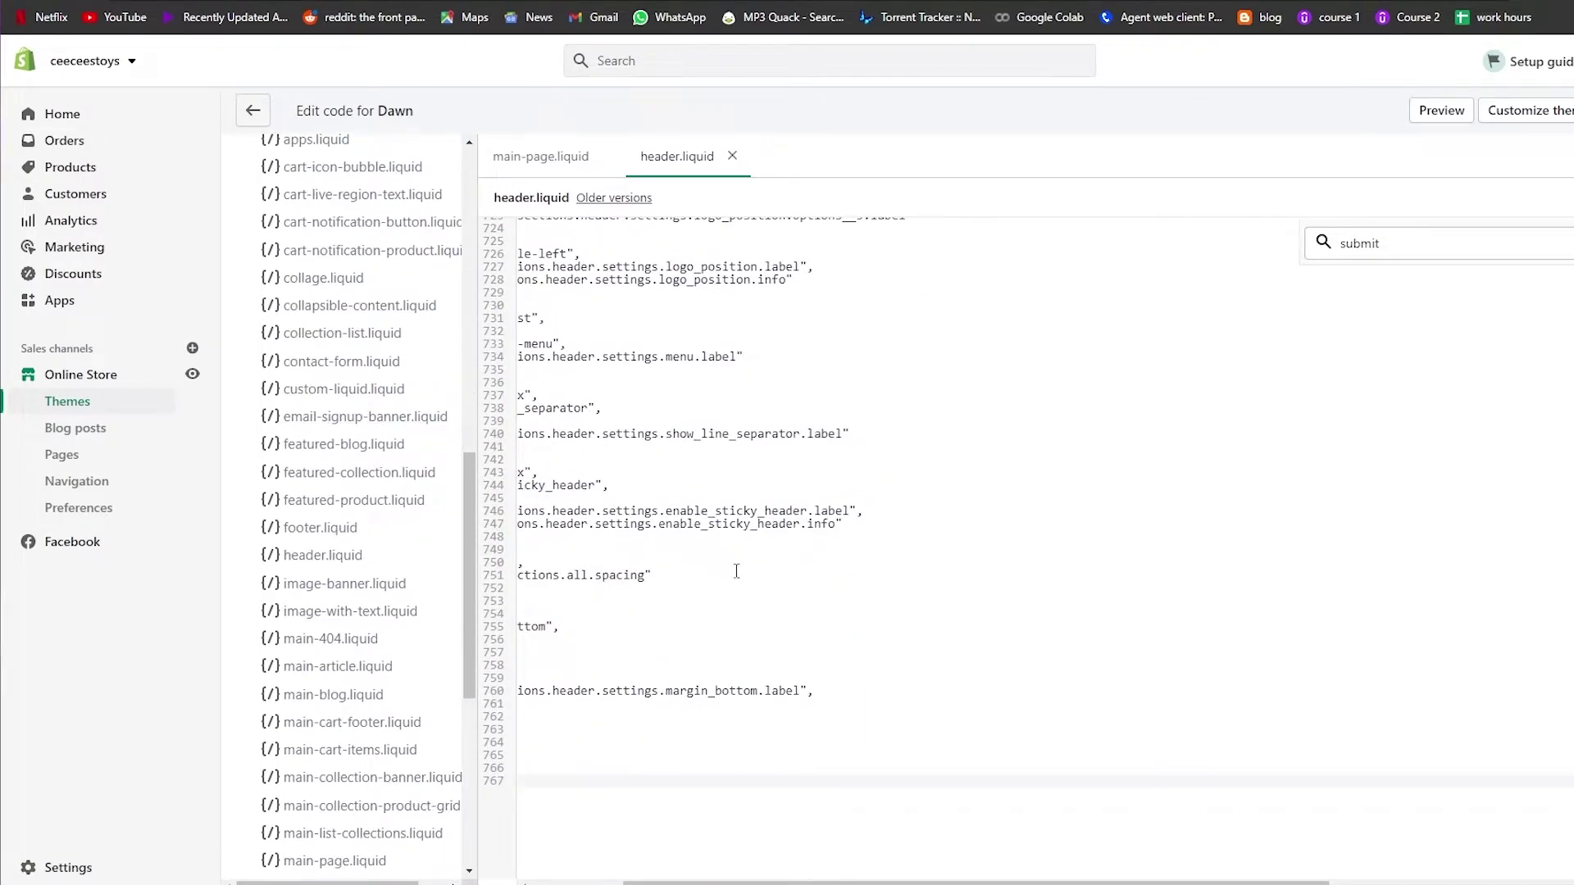
pyautogui.scroll(5, 901, 697)
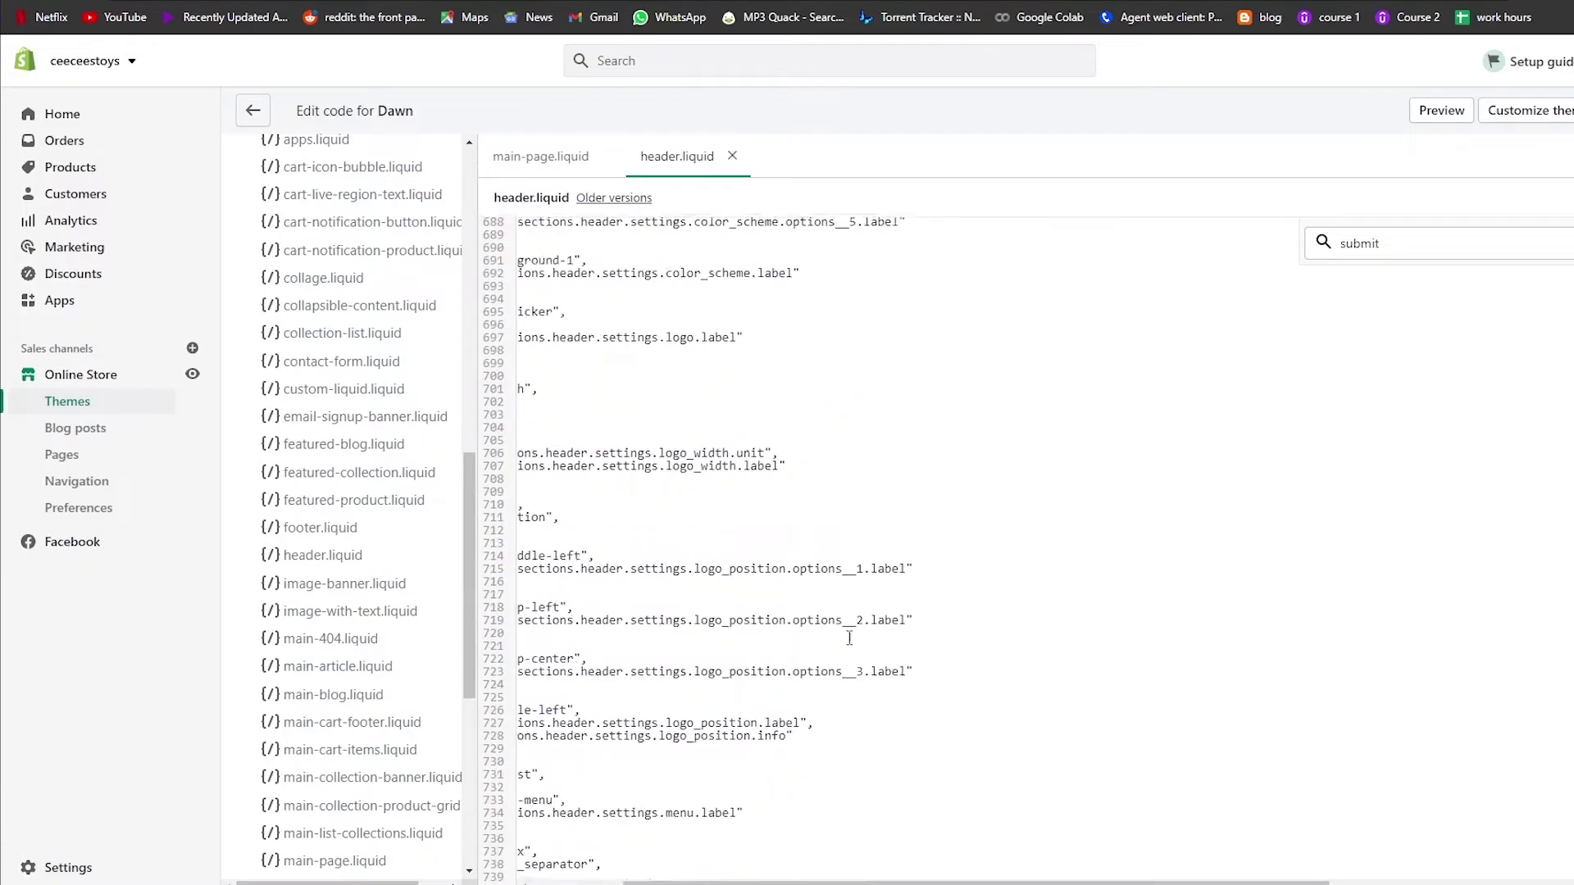
pyautogui.scroll(-3, 768, 493)
pyautogui.scroll(-2, 767, 493)
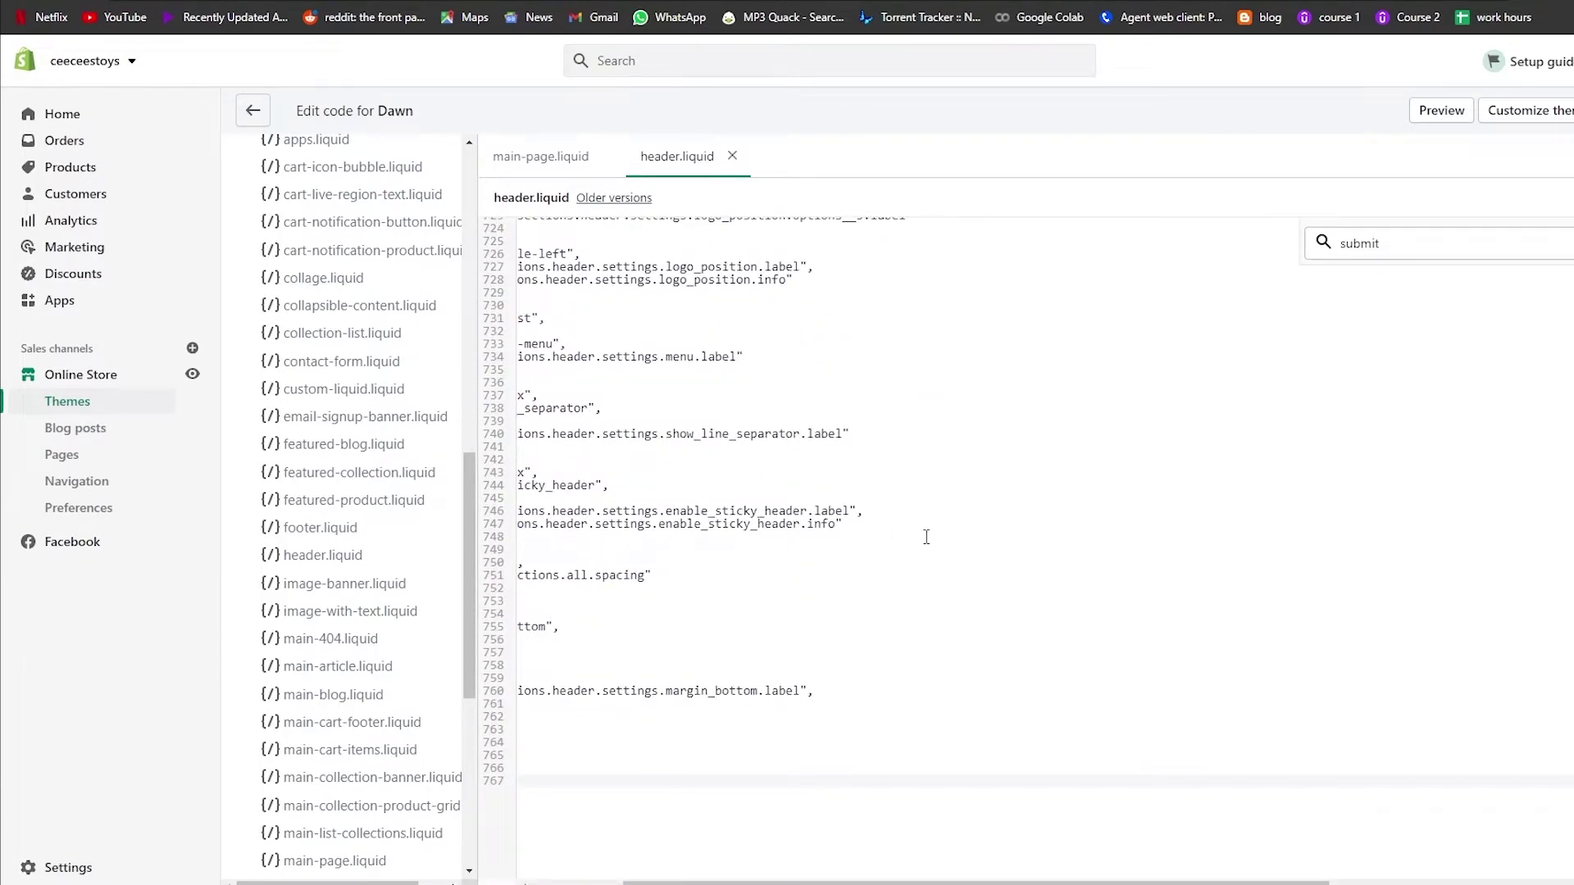
pyautogui.hscroll(-3, 705, 771)
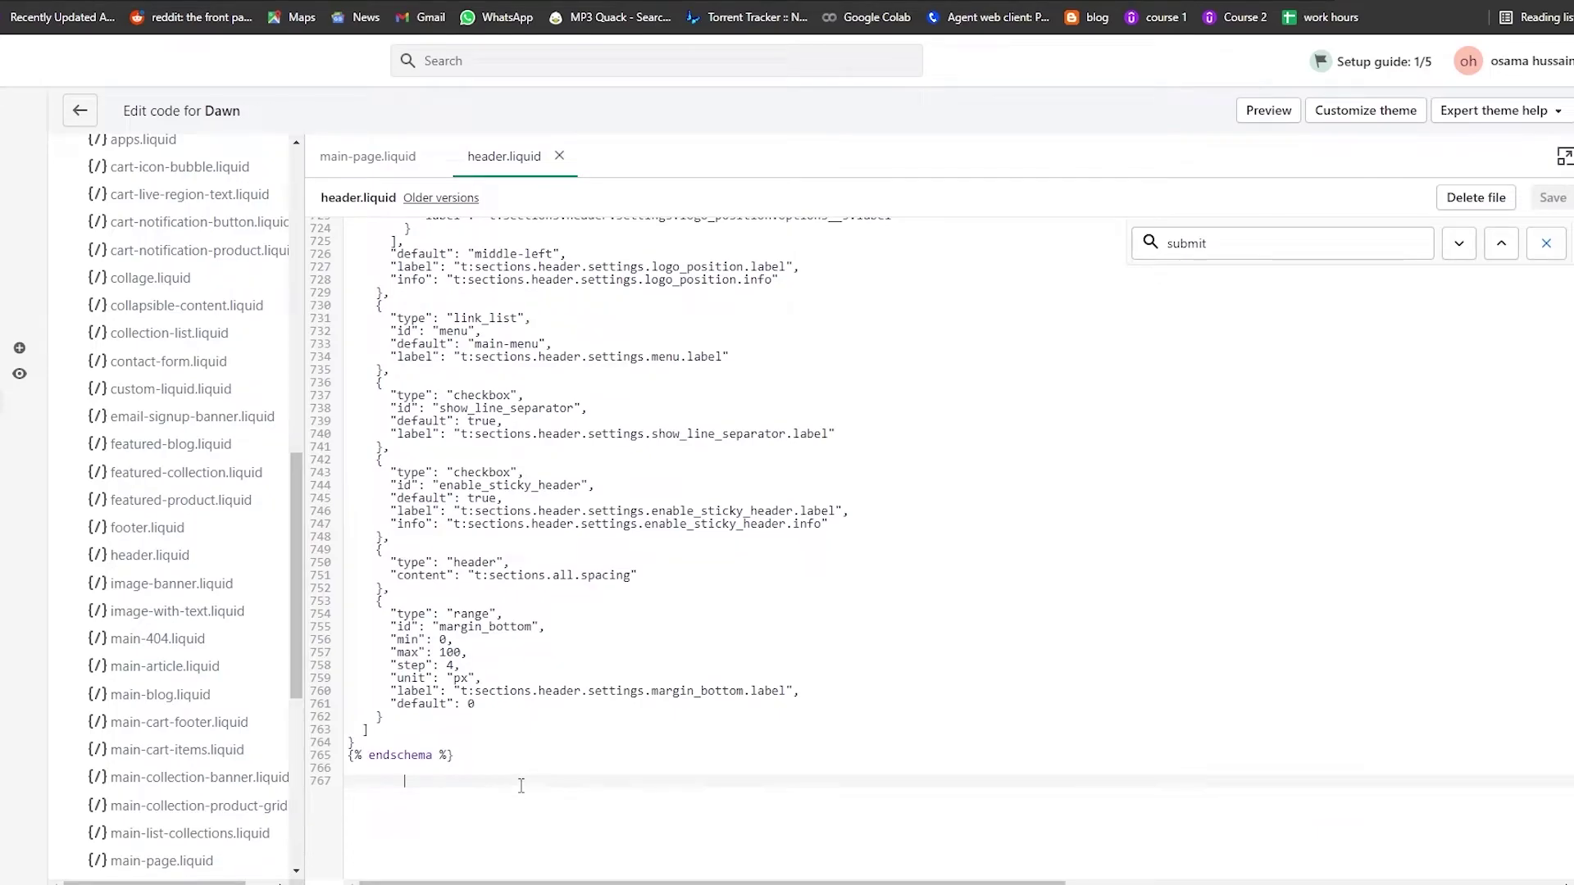
pyautogui.hotkey('ctrl', 'v')
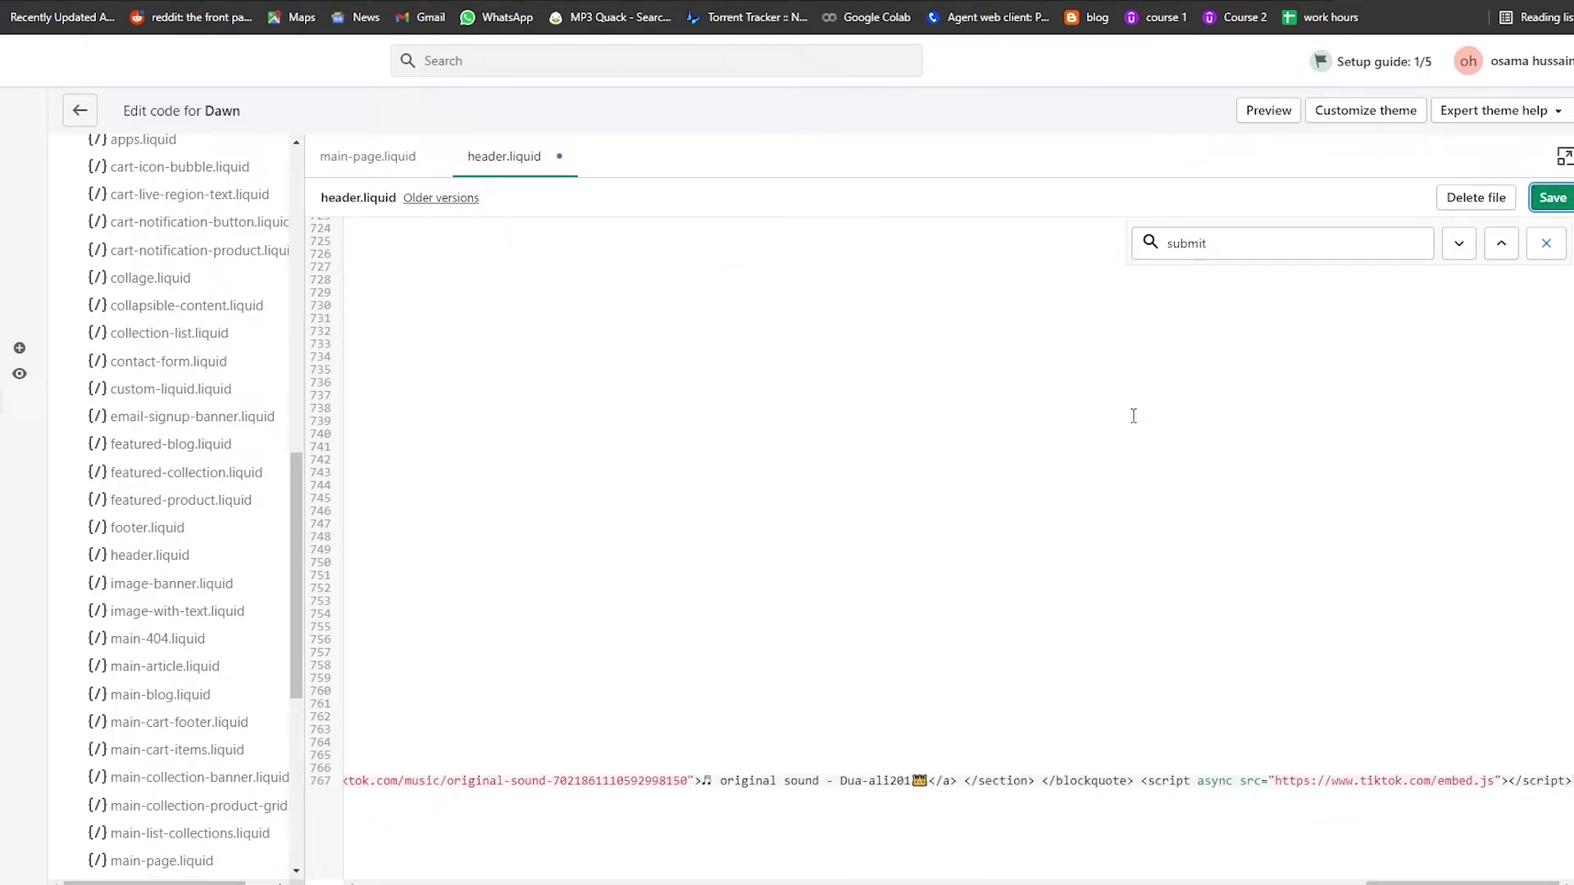
pyautogui.hotkey('ctrl', 's')
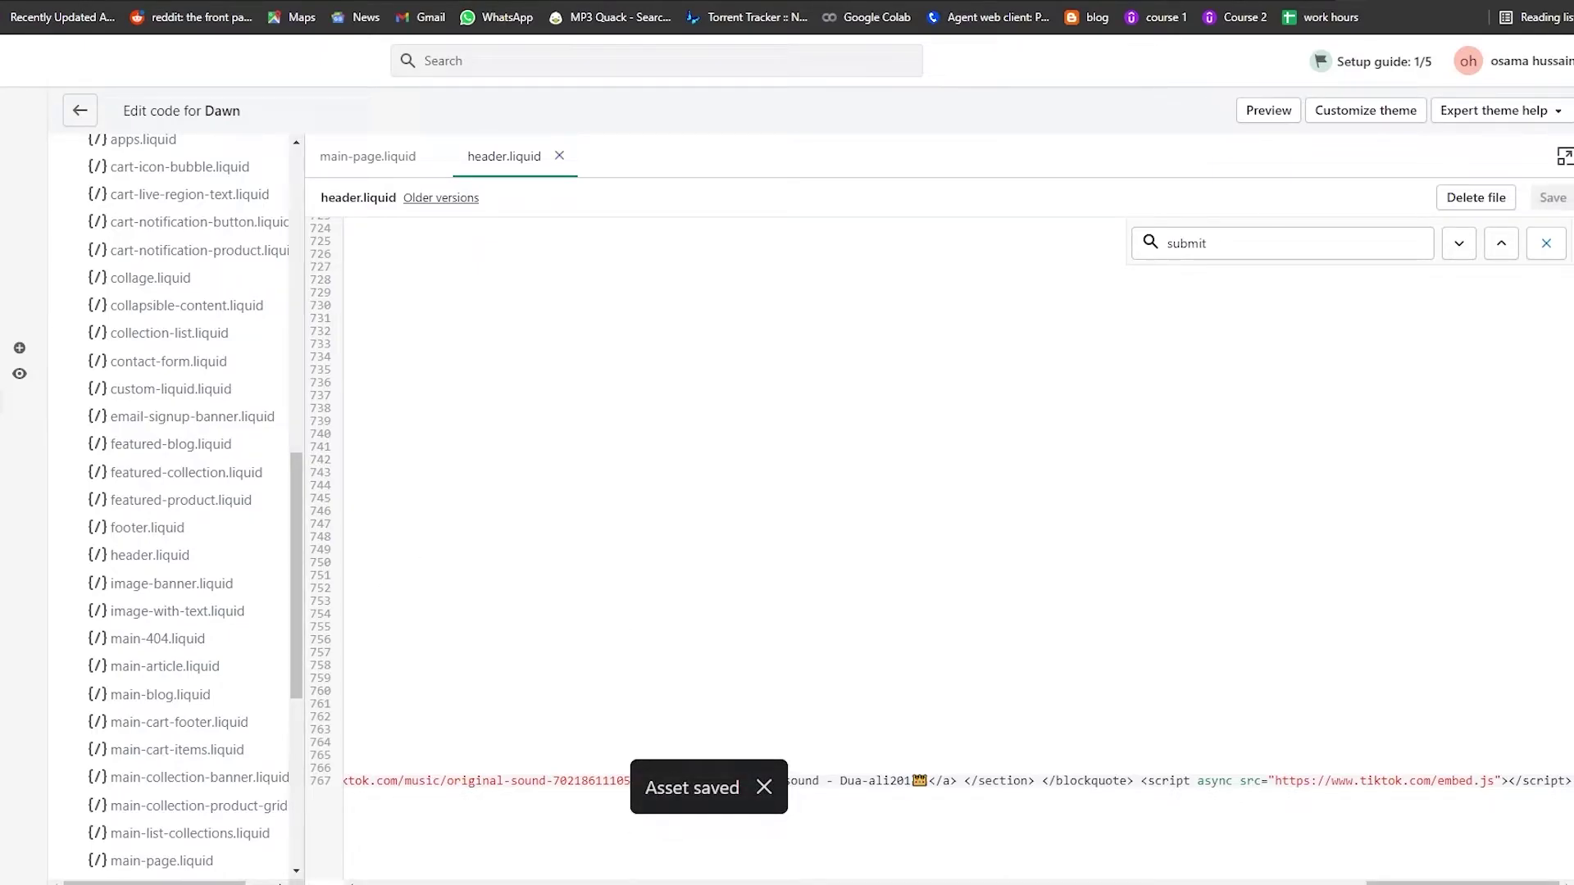
# Refresh the storefront preview, play the embedded TikTok video in the header, and look through the home page
pyautogui.hotkey('ctrl', 'Tab')
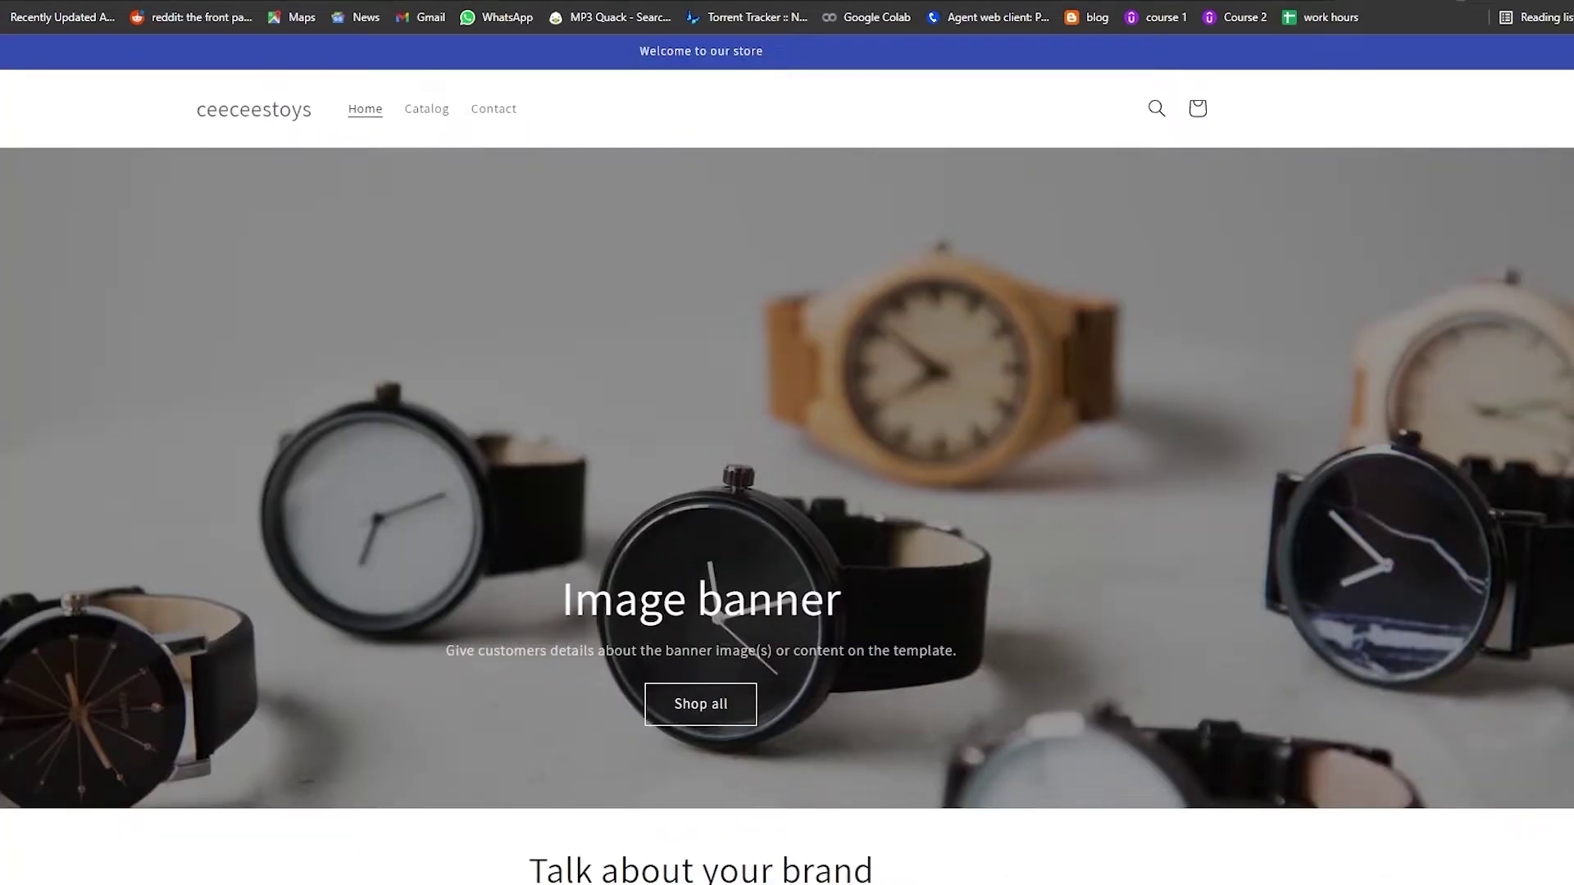
pyautogui.press('F5')
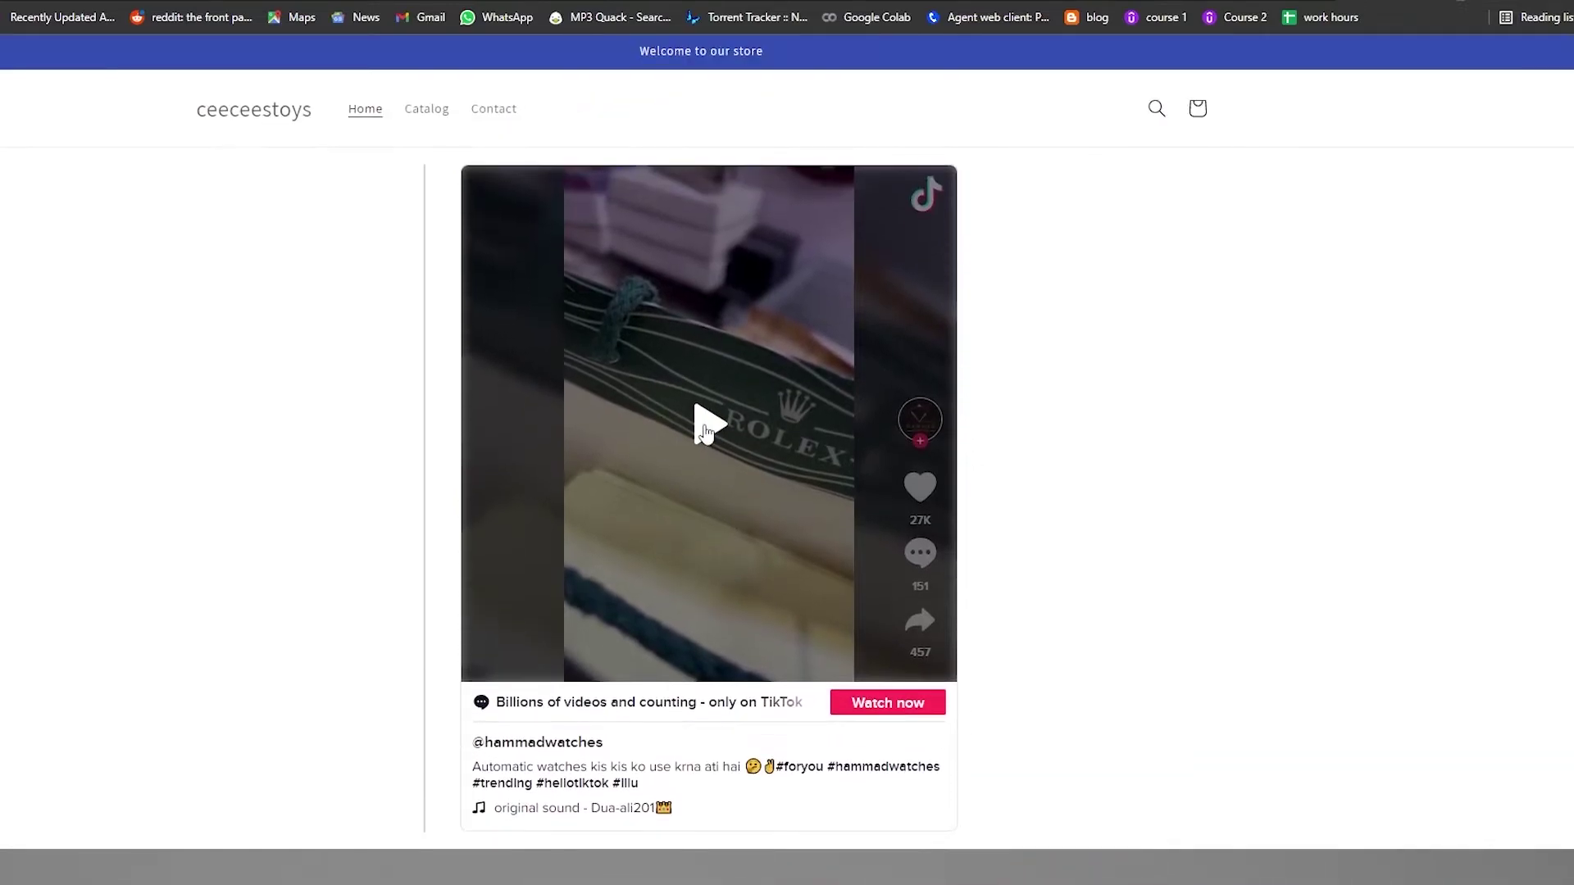
pyautogui.click(727, 449)
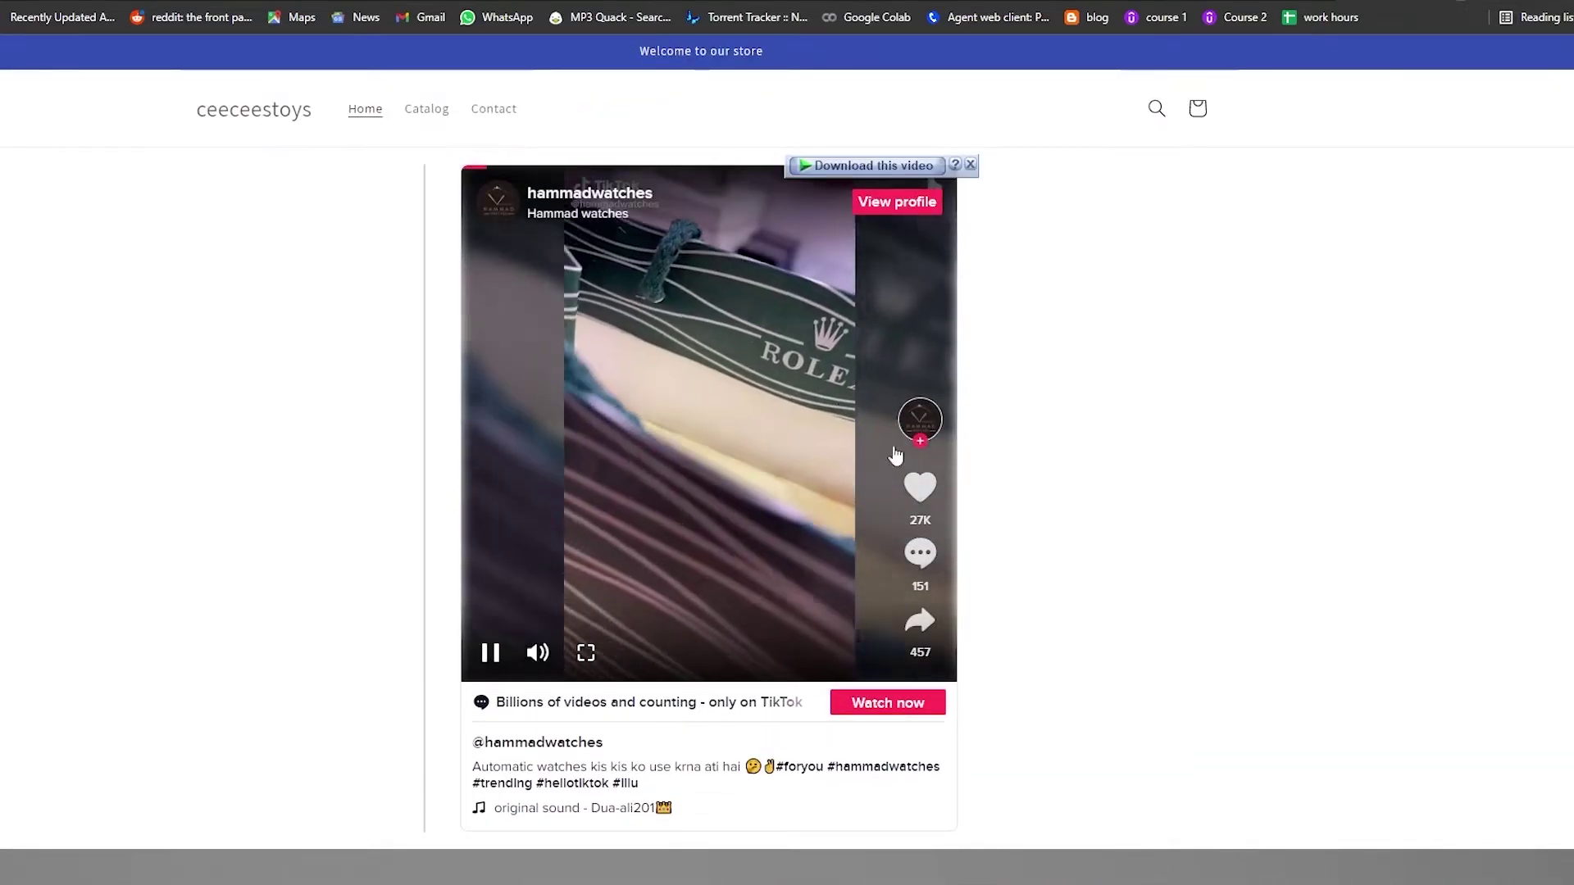
pyautogui.scroll(-3, 899, 432)
pyautogui.scroll(2, 1054, 545)
pyautogui.scroll(-1, 1098, 517)
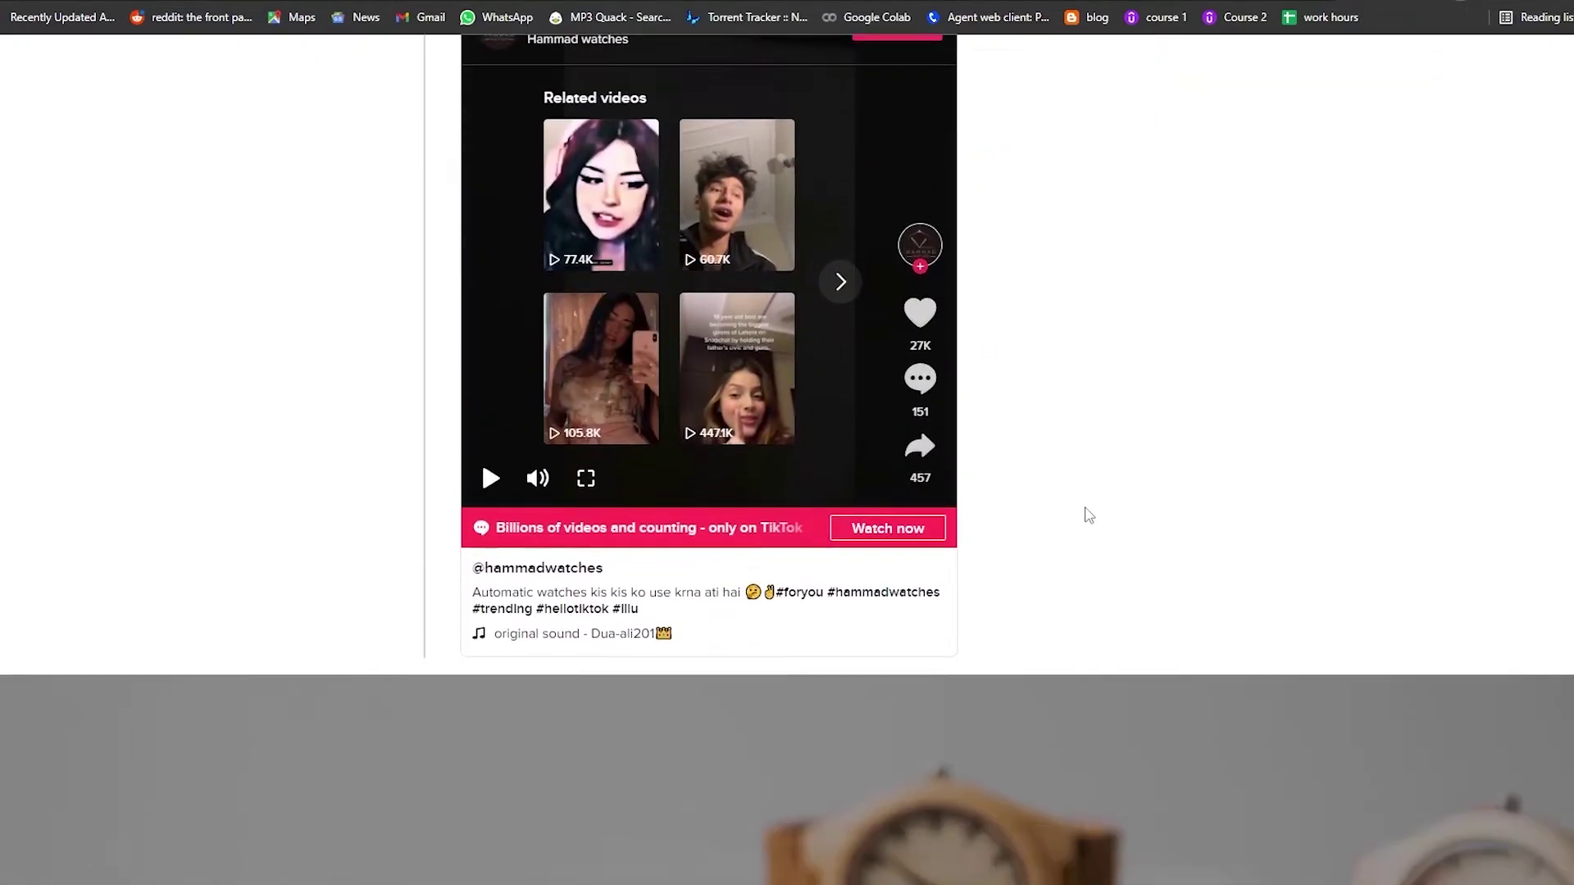
pyautogui.scroll(-4, 1098, 517)
pyautogui.scroll(-7, 1094, 489)
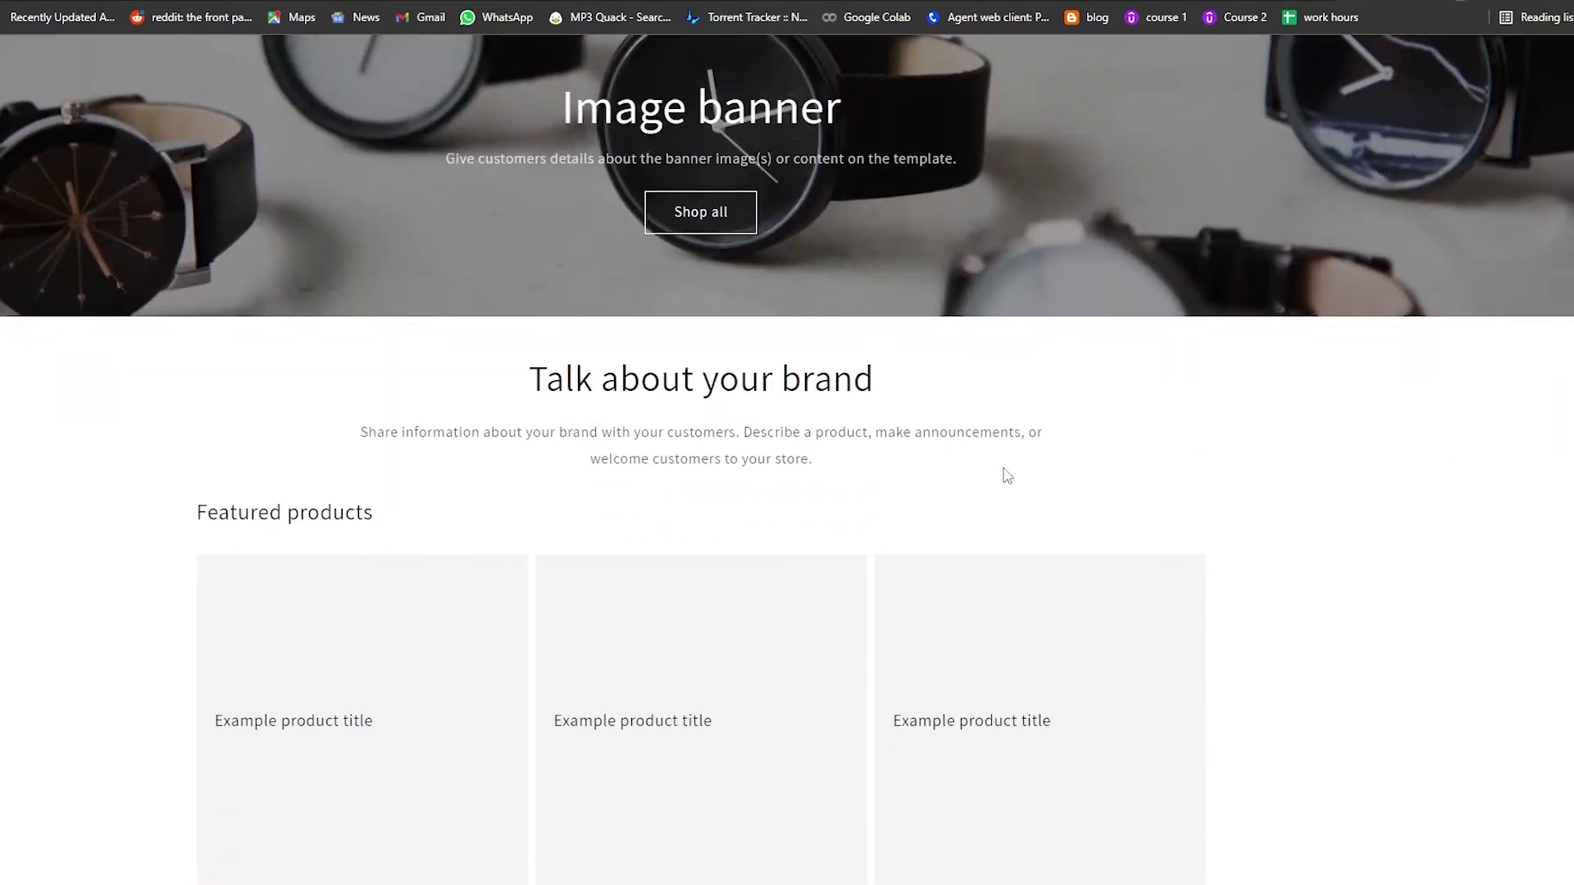
pyautogui.scroll(10, 633, 410)
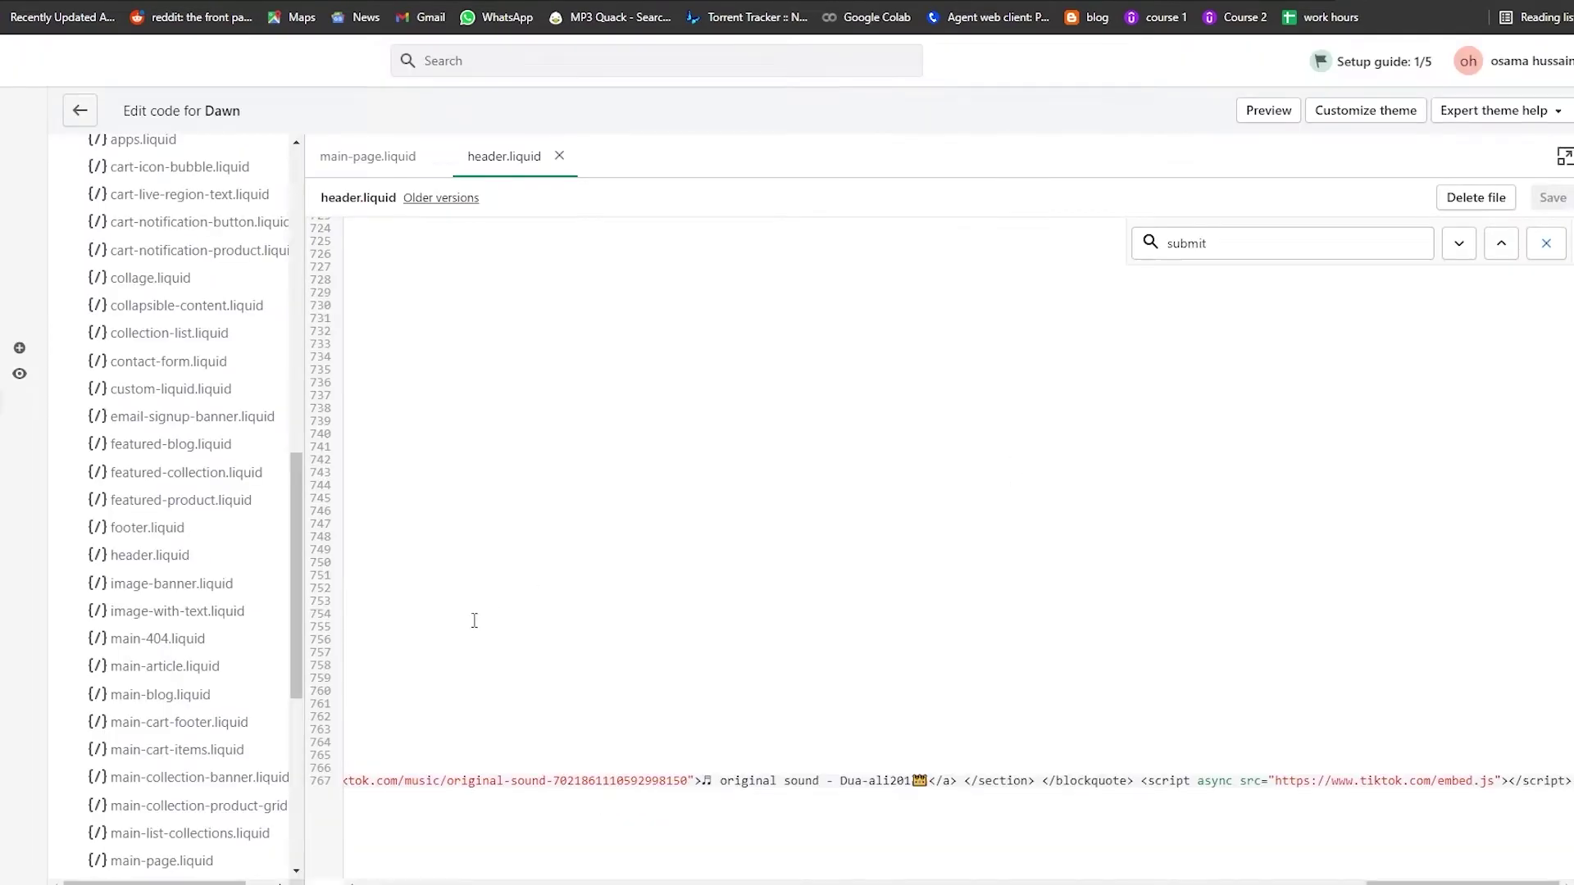
pyautogui.scroll(3, 457, 683)
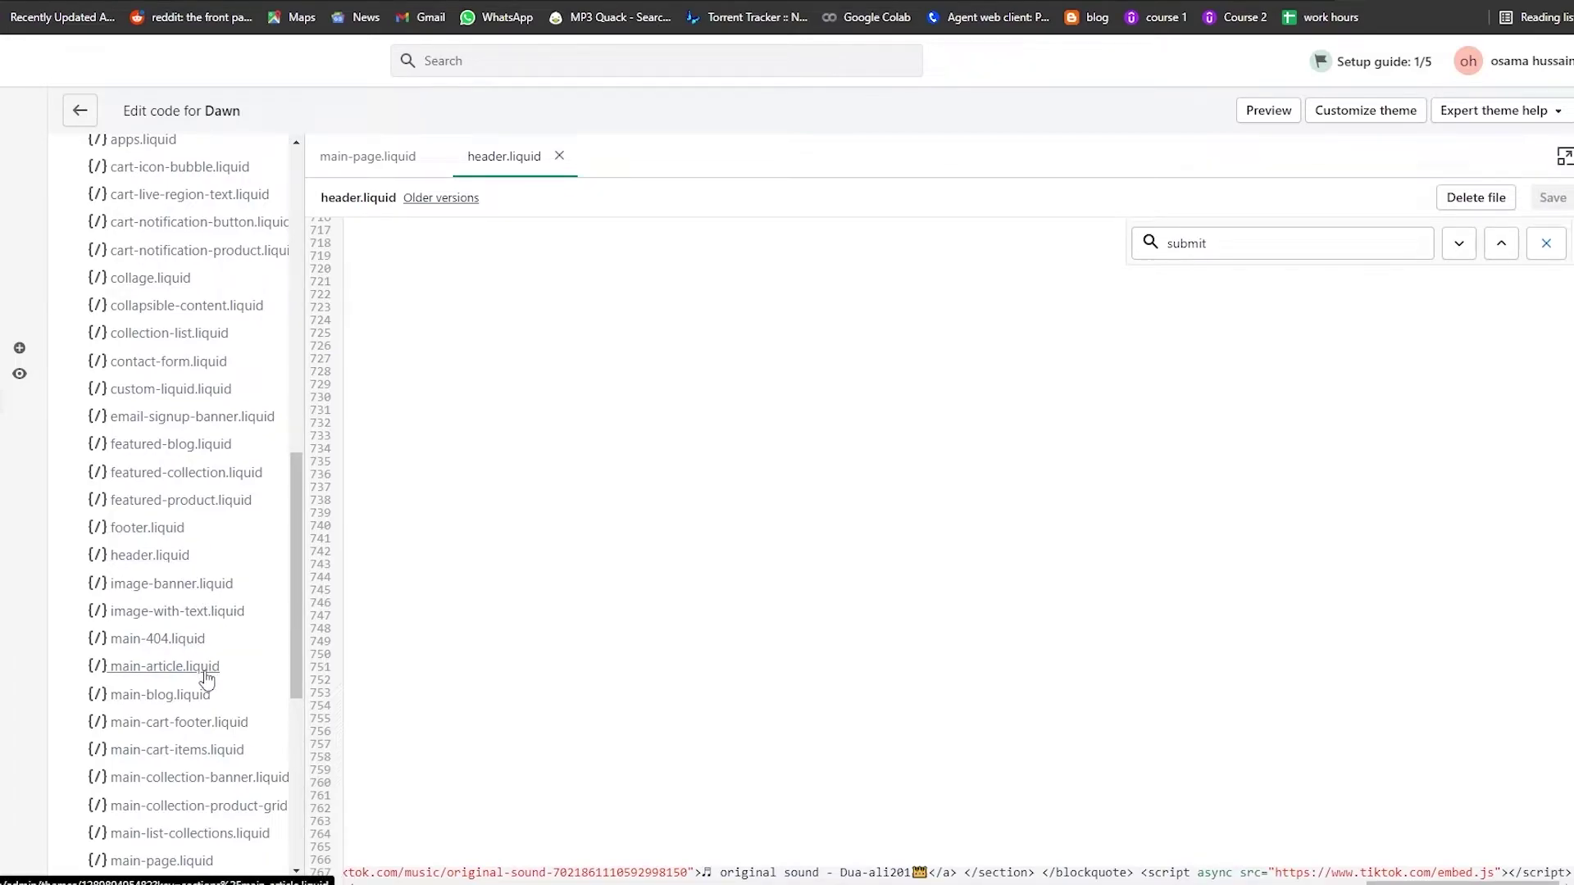
pyautogui.scroll(-1, 212, 660)
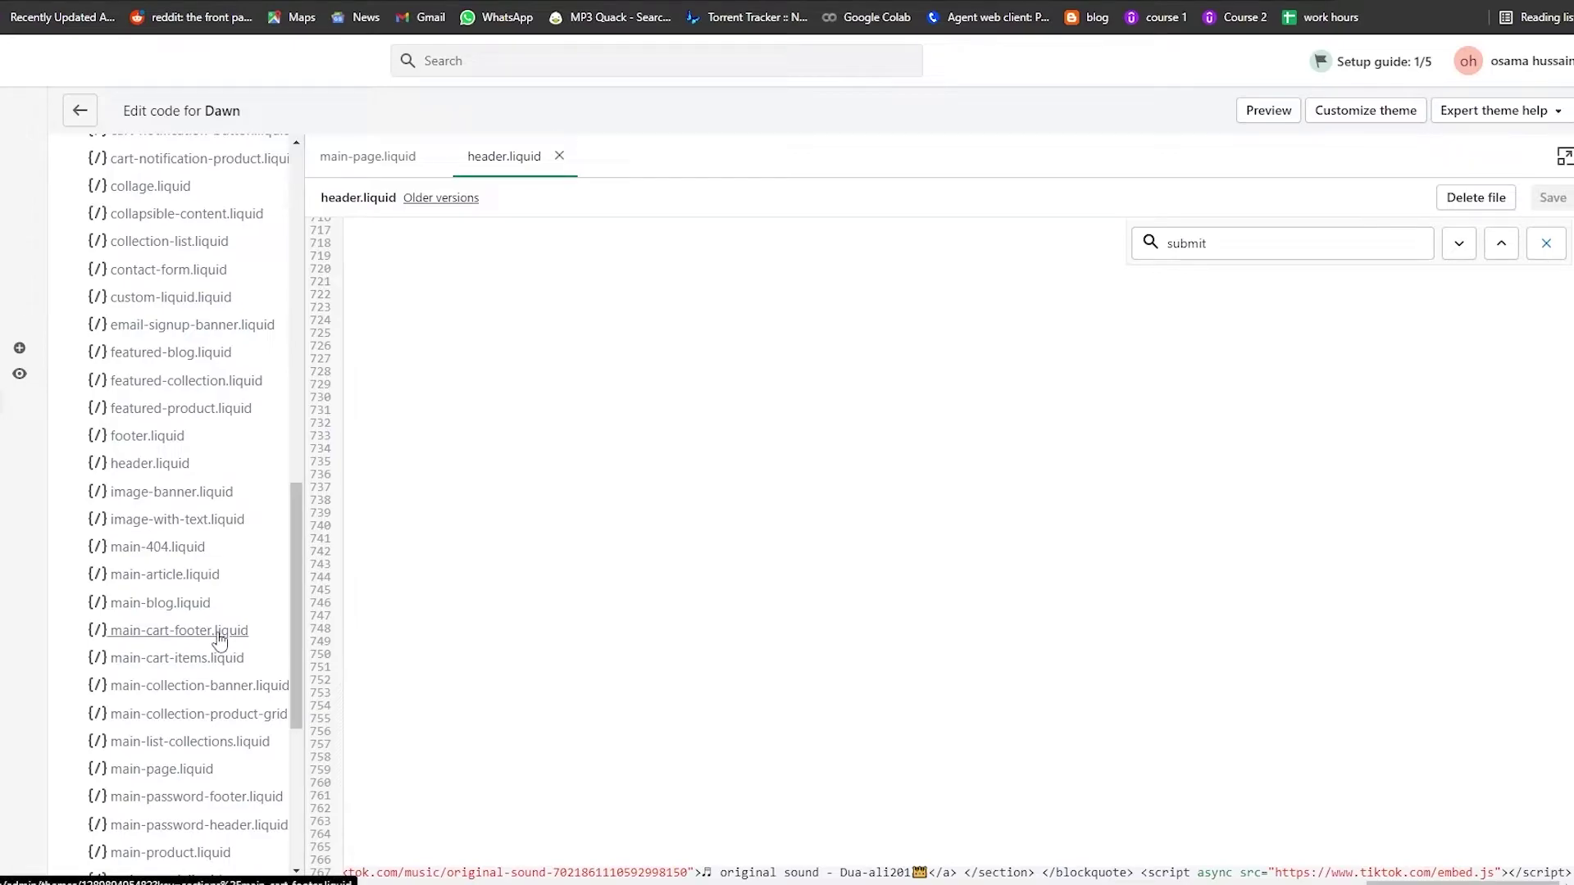
pyautogui.scroll(-1, 218, 636)
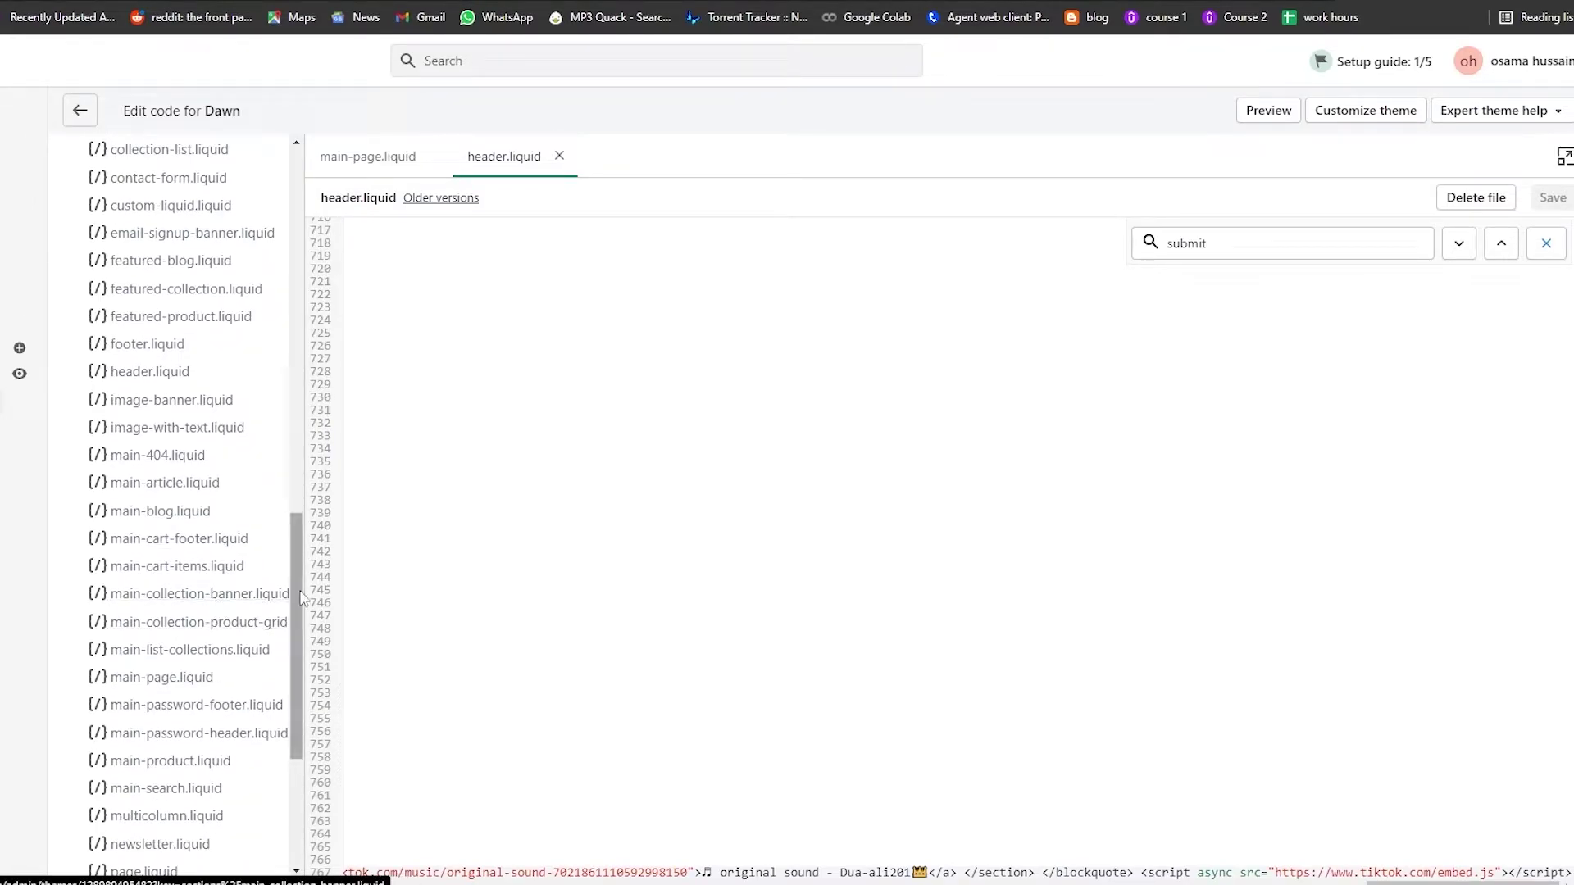
pyautogui.moveTo(296, 583); pyautogui.dragTo(296, 319)
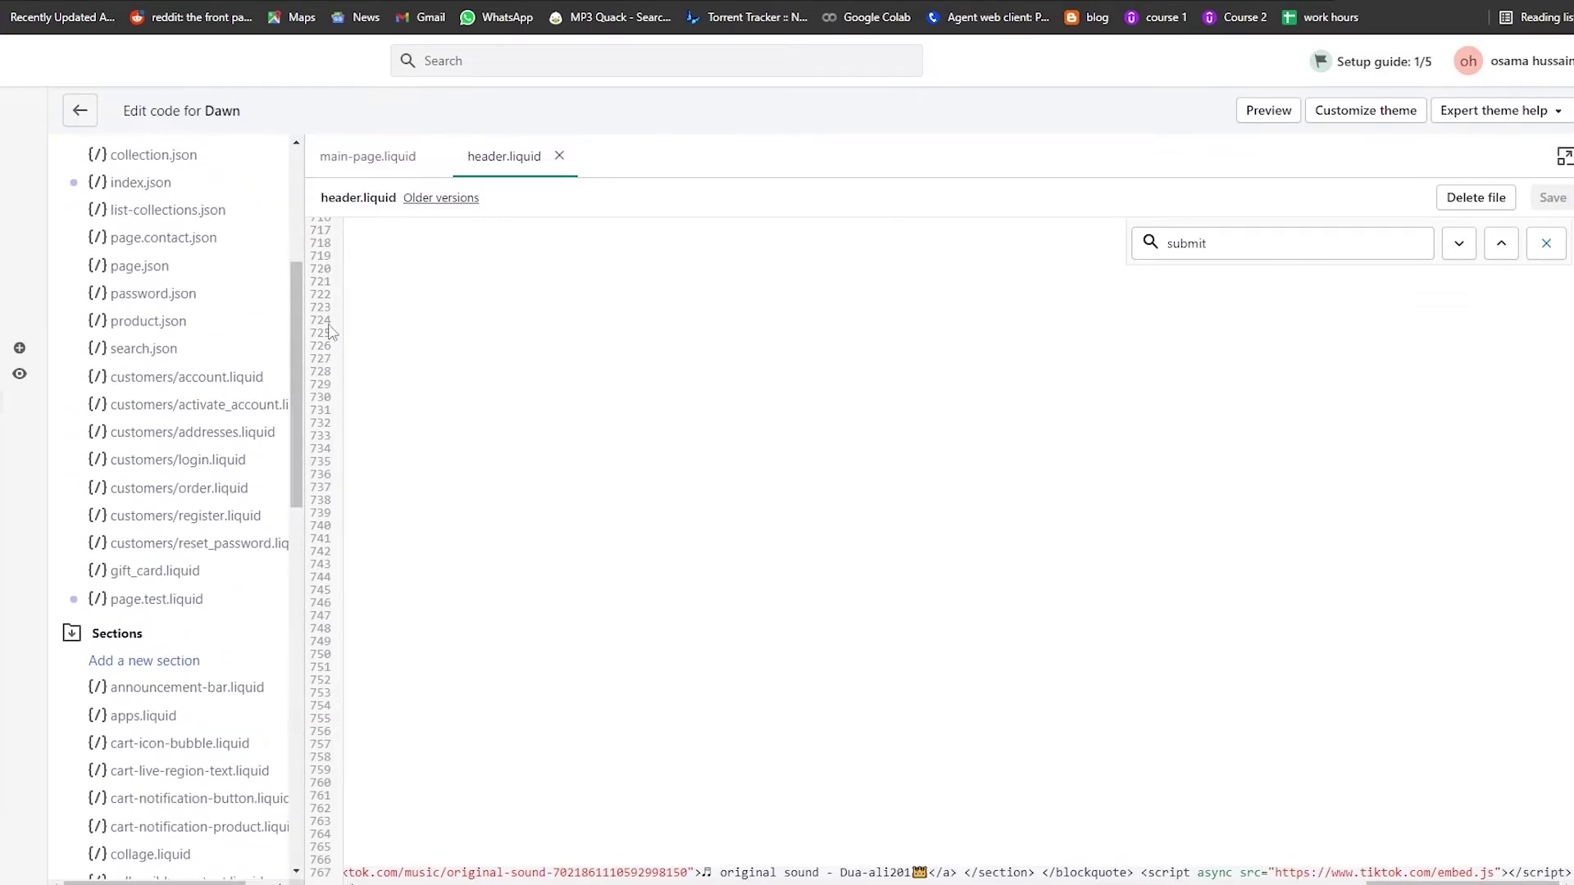
pyautogui.click(118, 533)
pyautogui.click(613, 313)
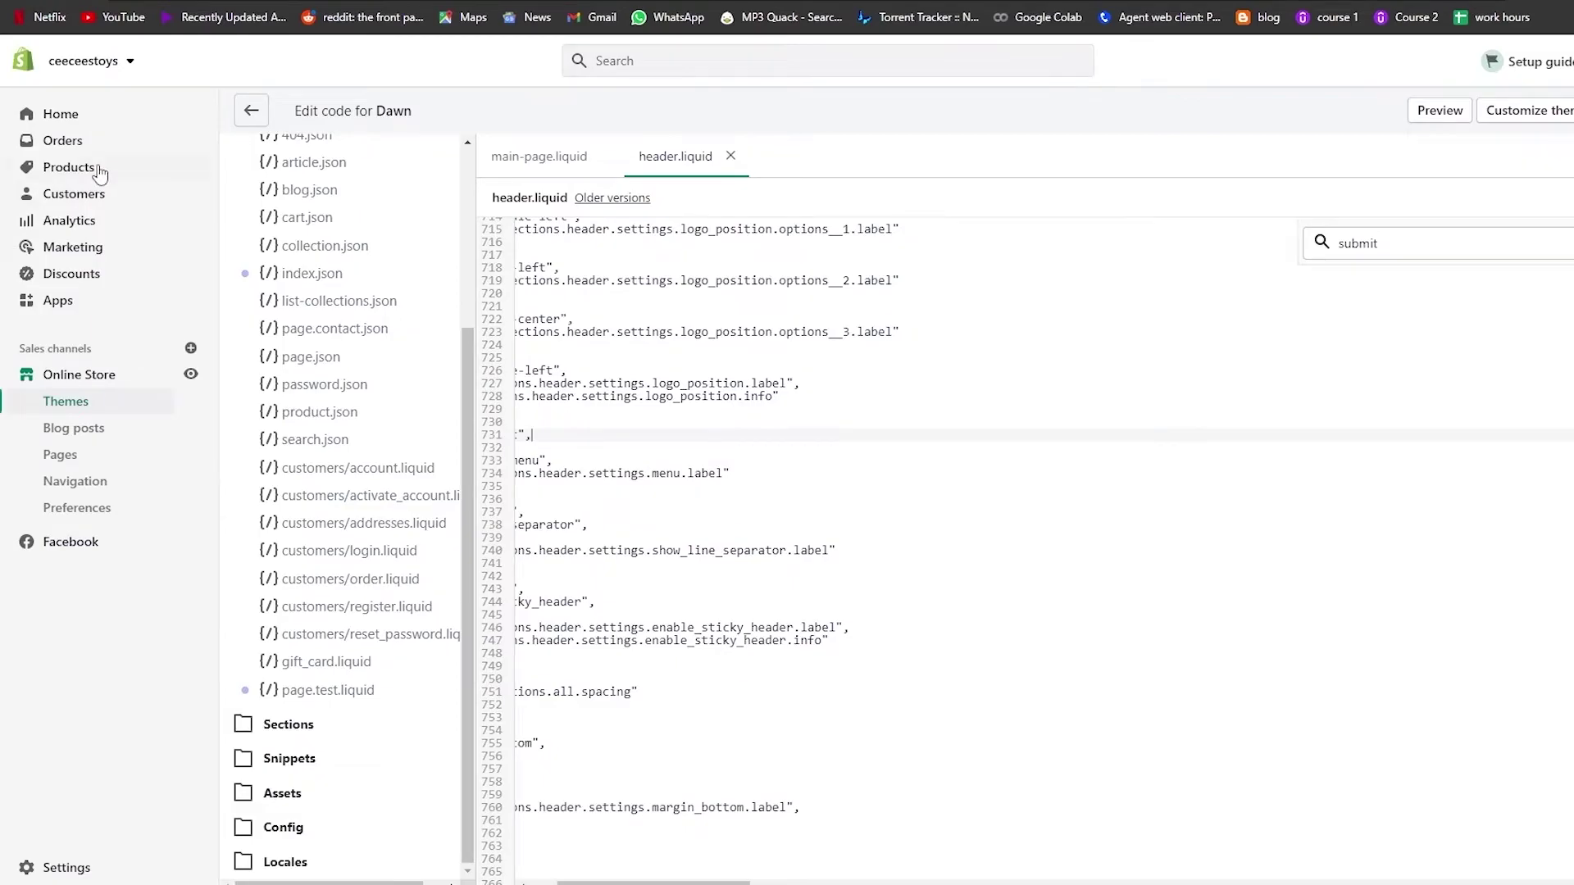
# Open the products in a new tab, open Creative Miniature Truck Toy For Boy Gifts, and show its description as HTML
pyautogui.rightClick(96, 166)
pyautogui.click(175, 182)
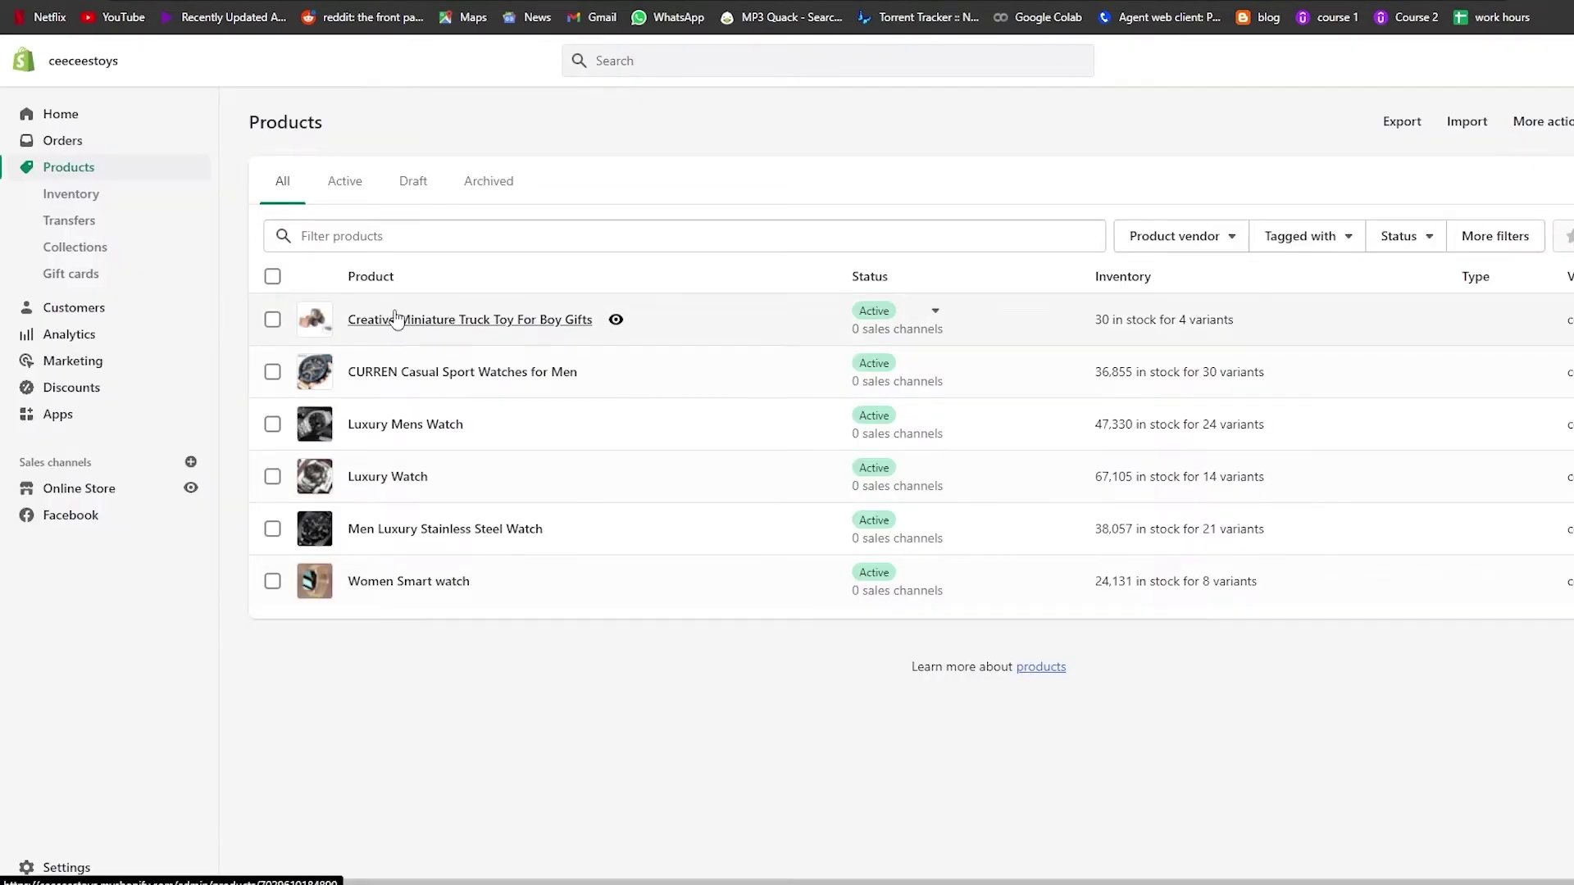
pyautogui.click(410, 309)
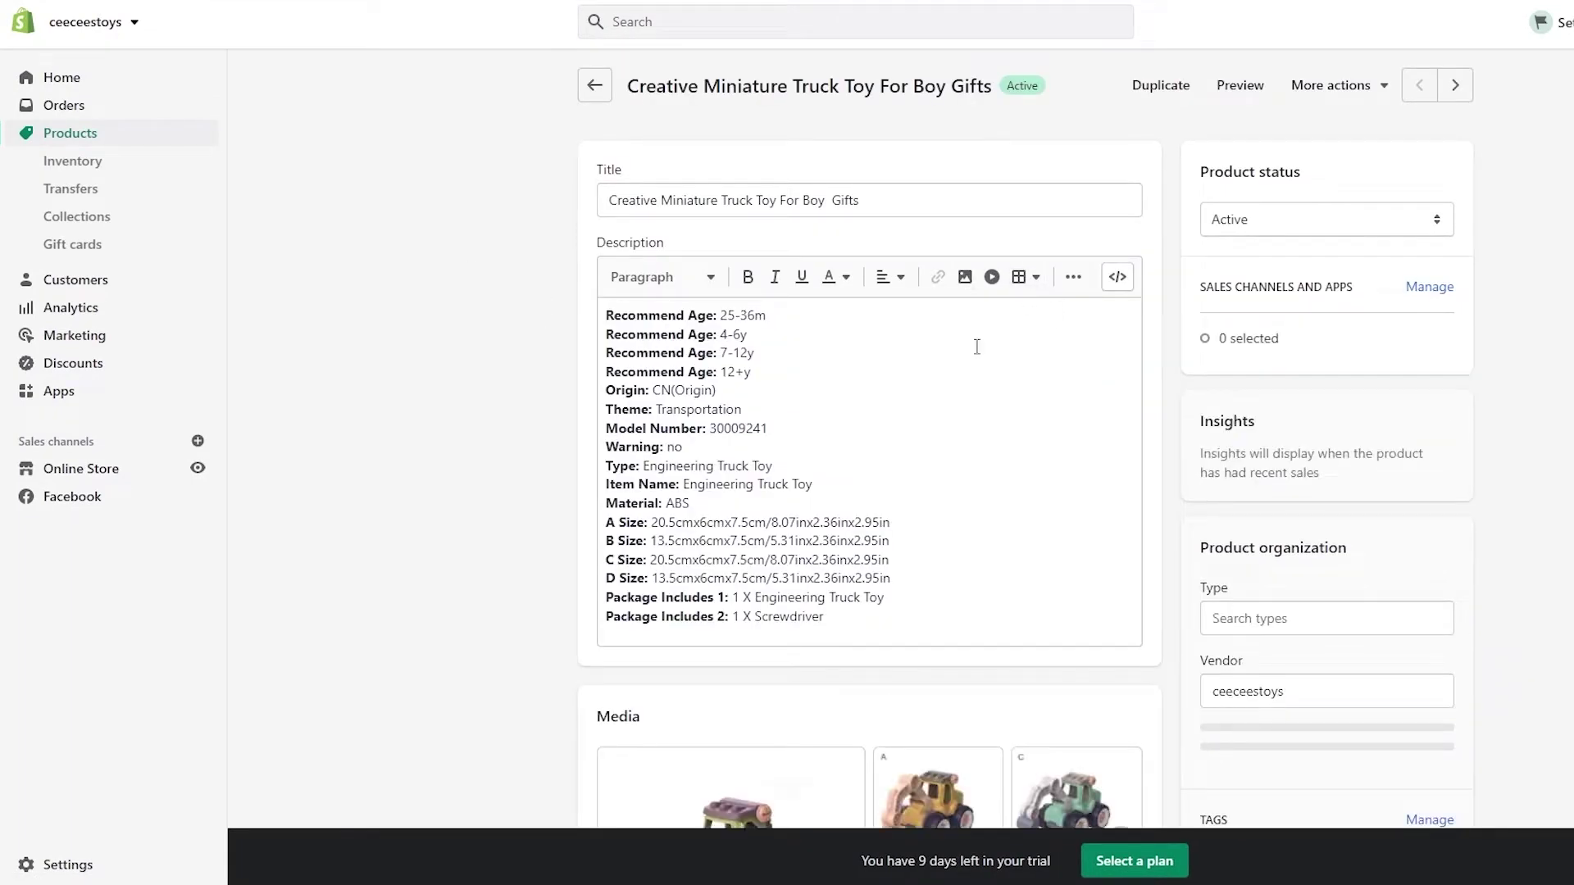
pyautogui.scroll(-4, 1065, 328)
pyautogui.scroll(4, 1076, 315)
pyautogui.click(1116, 276)
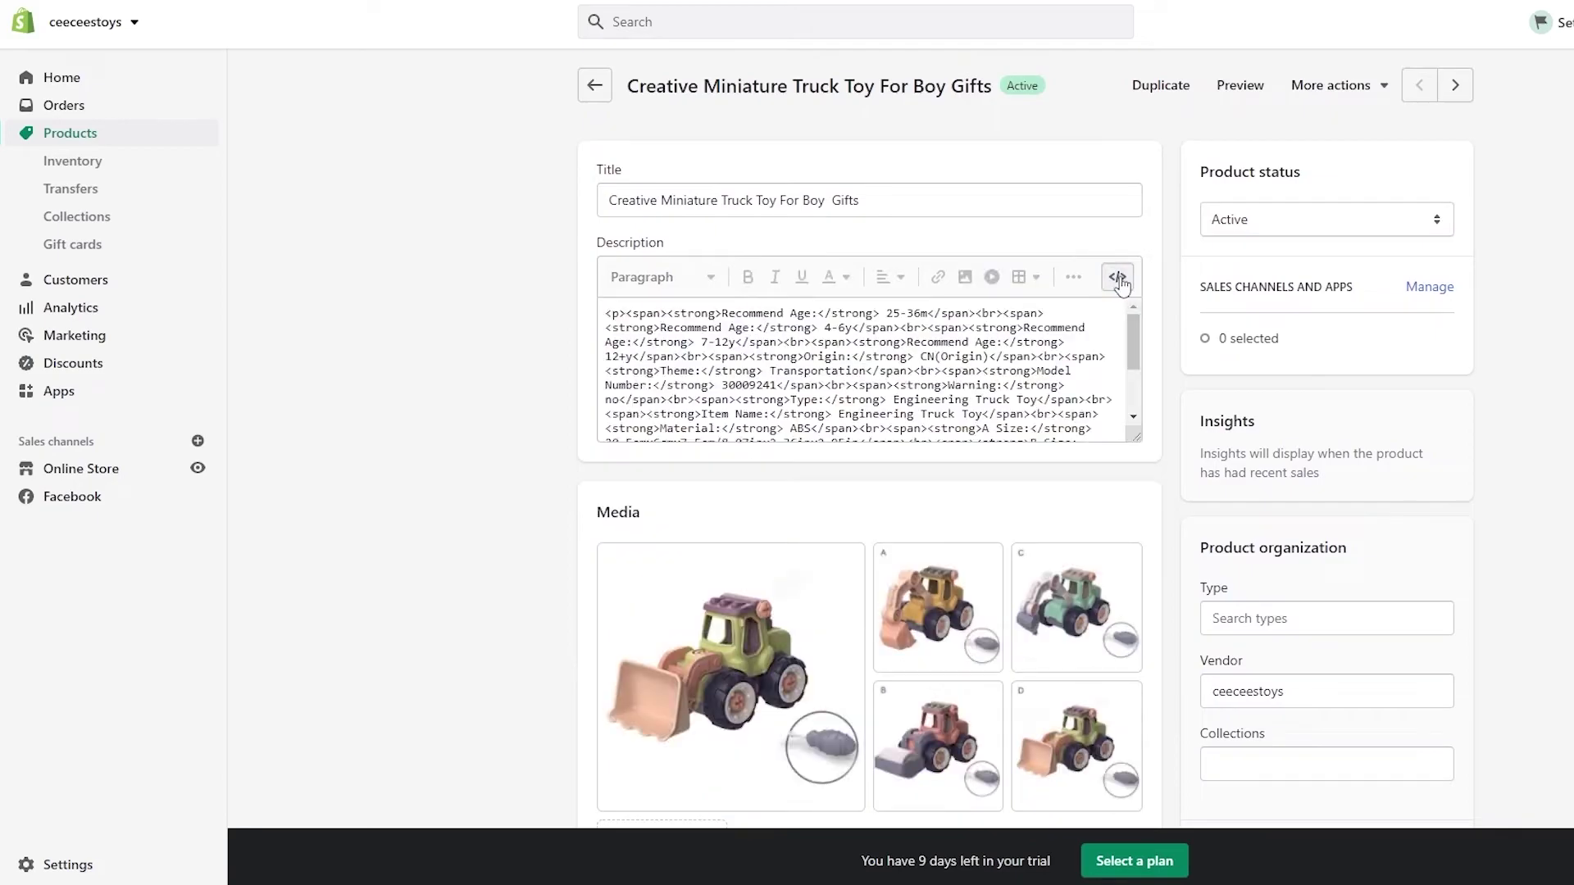
pyautogui.scroll(-1, 1133, 338)
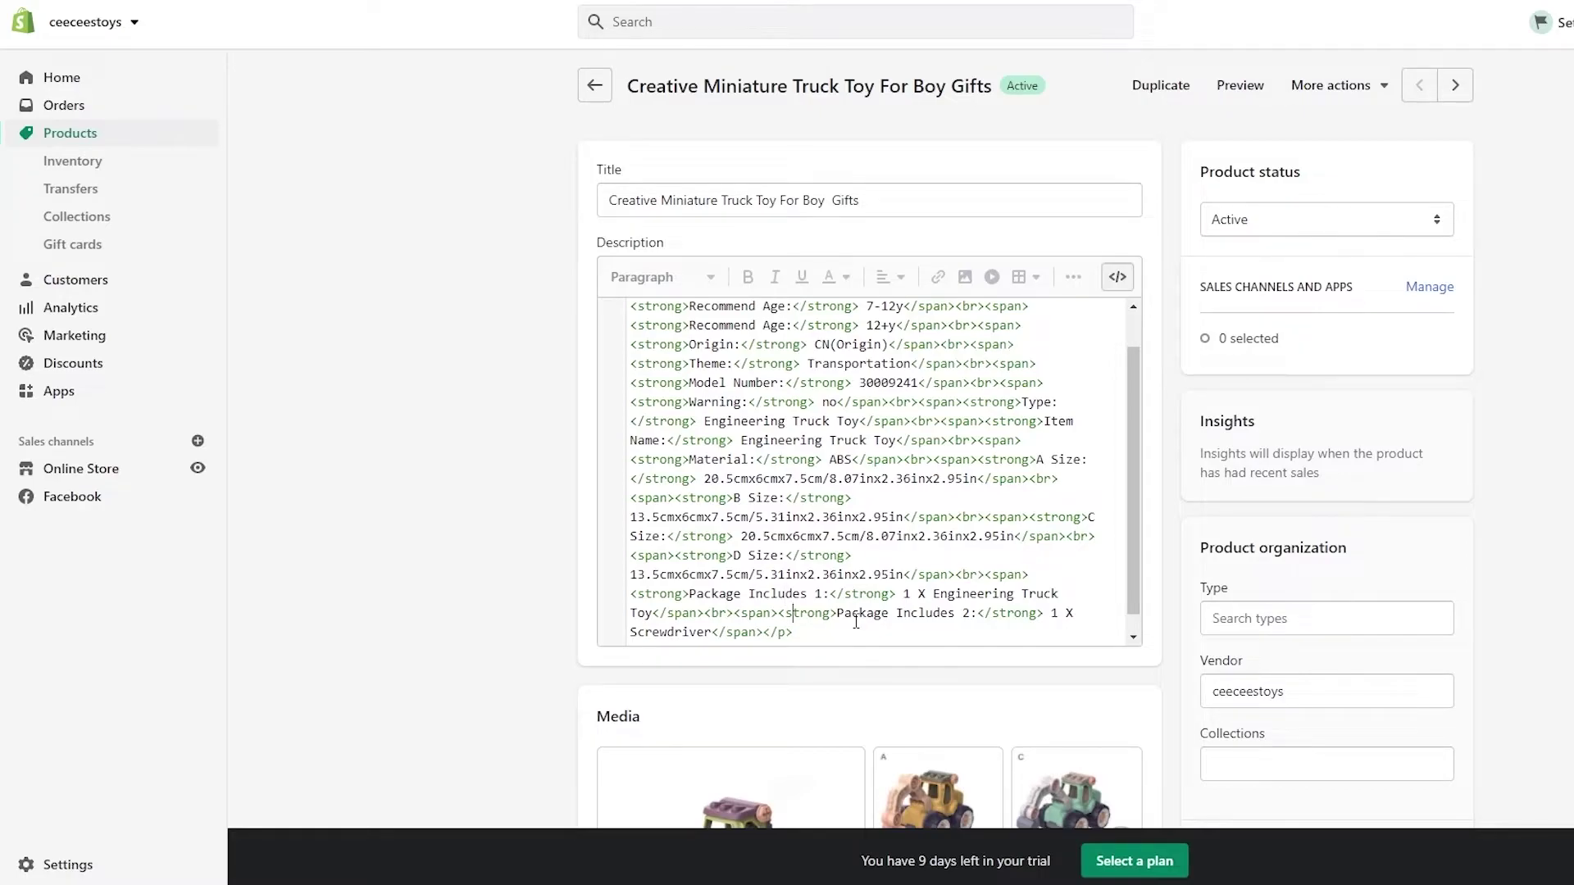
# Paste the TikTok embed code at the end of the product description's HTML, below two blank lines, and save the product
pyautogui.hotkey('ctrl', 'End')
pyautogui.press('Return')
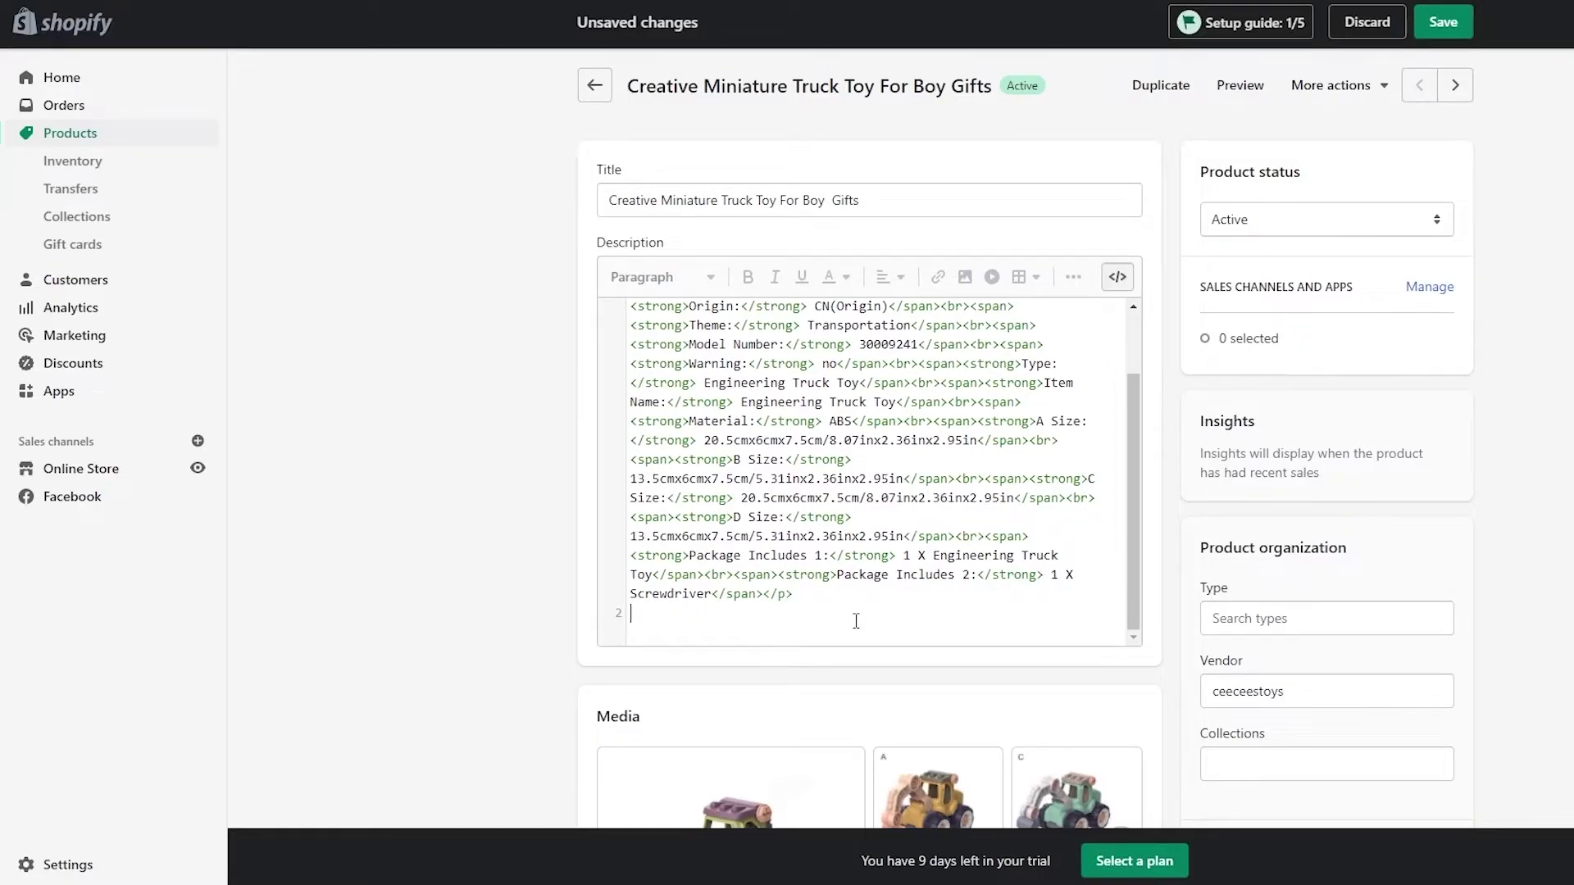
pyautogui.press('Return')
pyautogui.press('Return')
pyautogui.hotkey('ctrl', 'v')
pyautogui.scroll(5, 823, 572)
pyautogui.scroll(3, 824, 571)
pyautogui.scroll(-10, 902, 459)
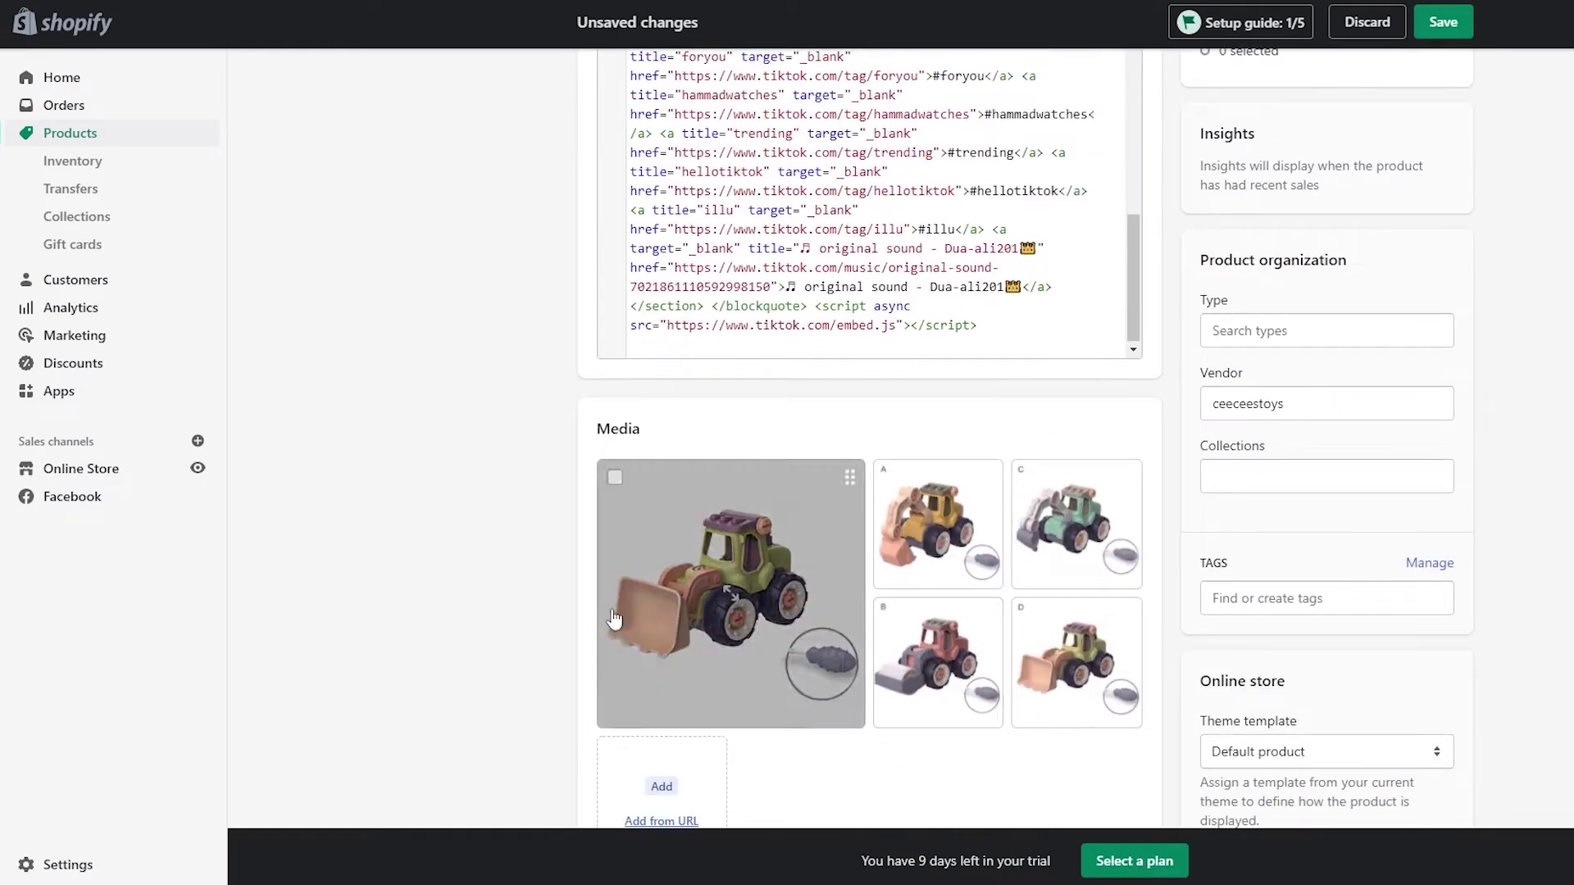
pyautogui.scroll(3, 730, 694)
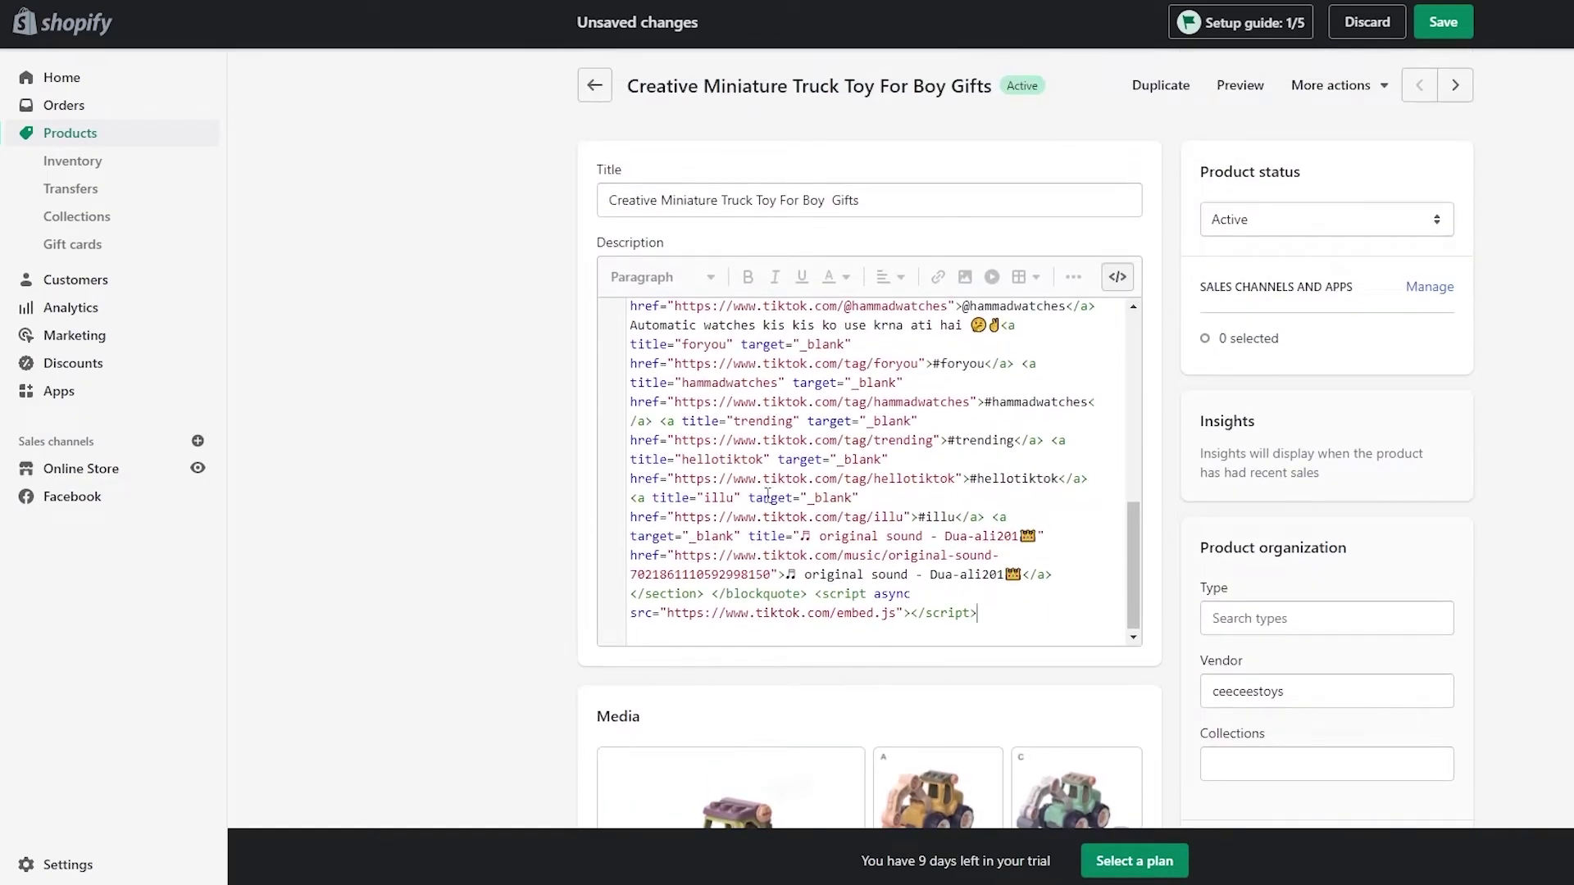
pyautogui.scroll(3, 902, 435)
pyautogui.click(1443, 23)
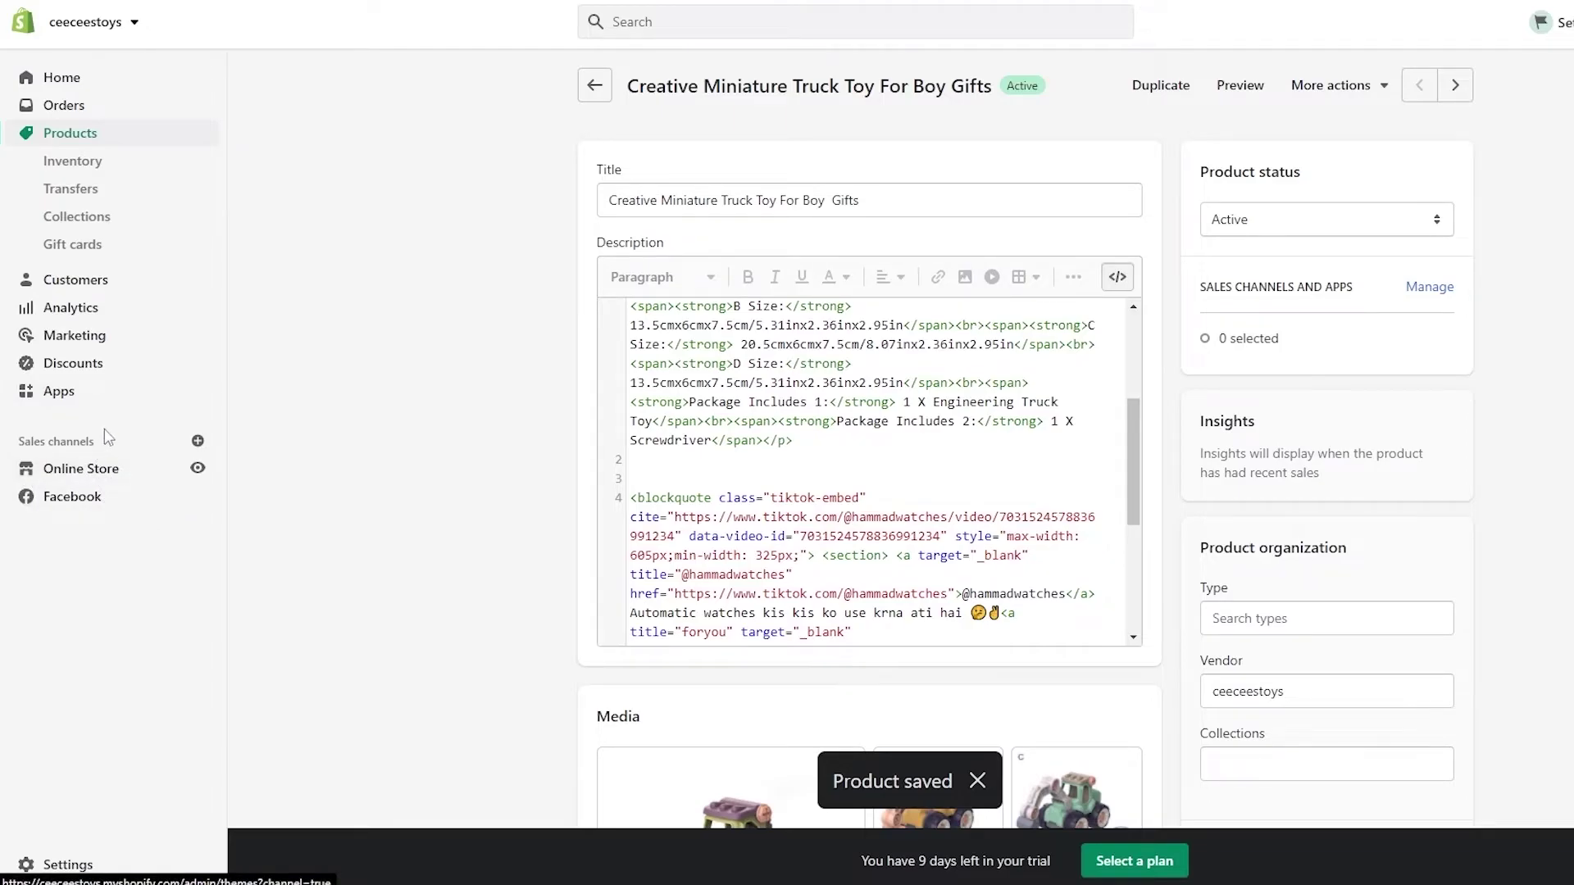
# Create a new blog post in the online store and title it "testing"
pyautogui.click(55, 468)
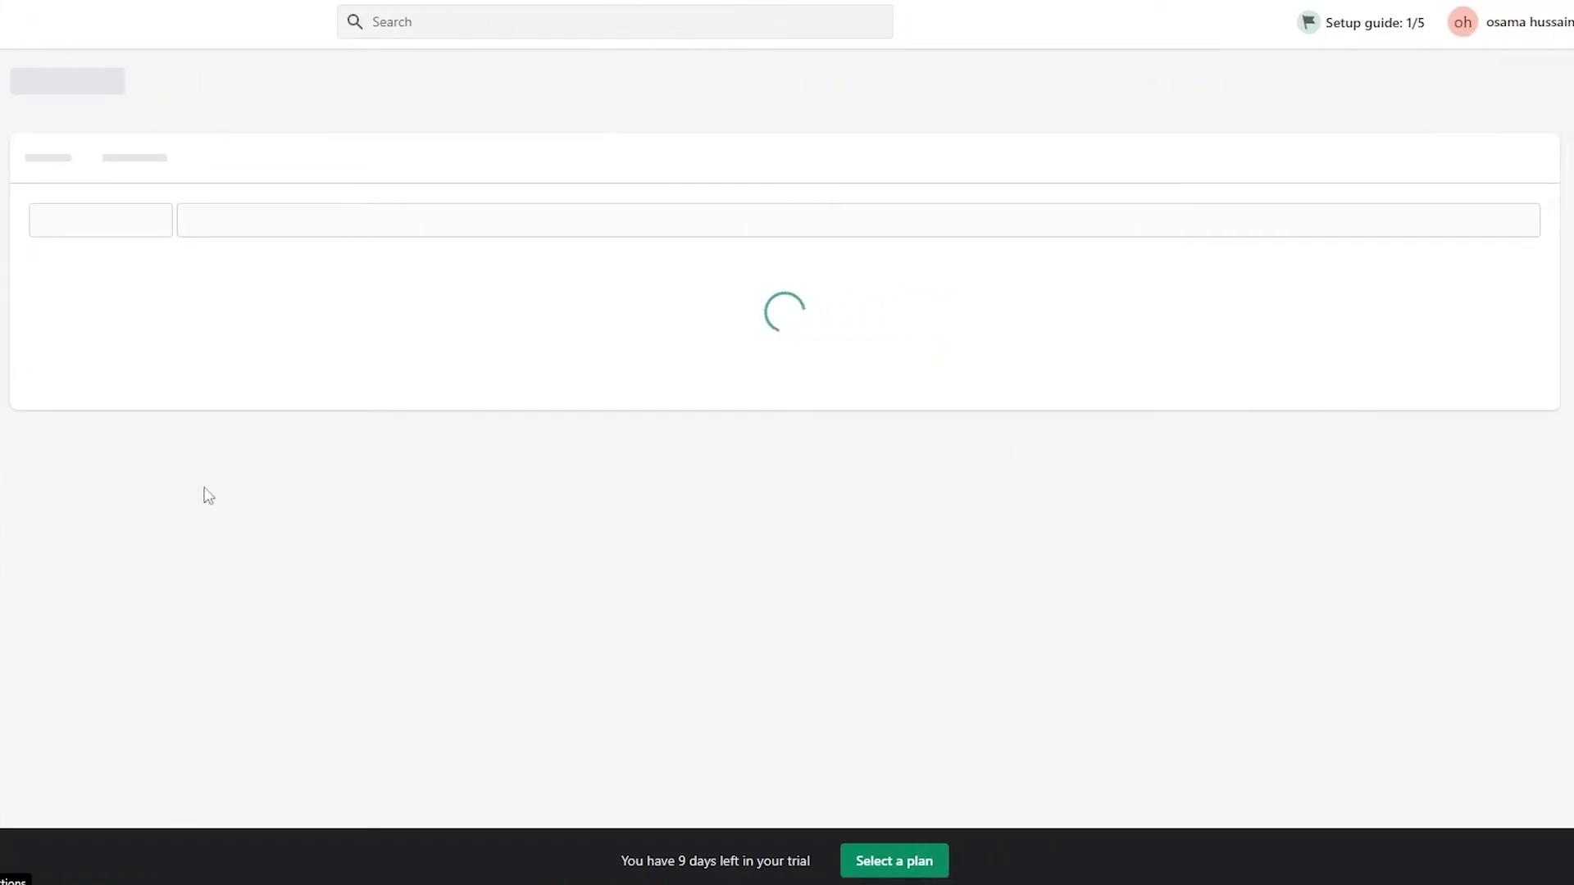
pyautogui.click(167, 506)
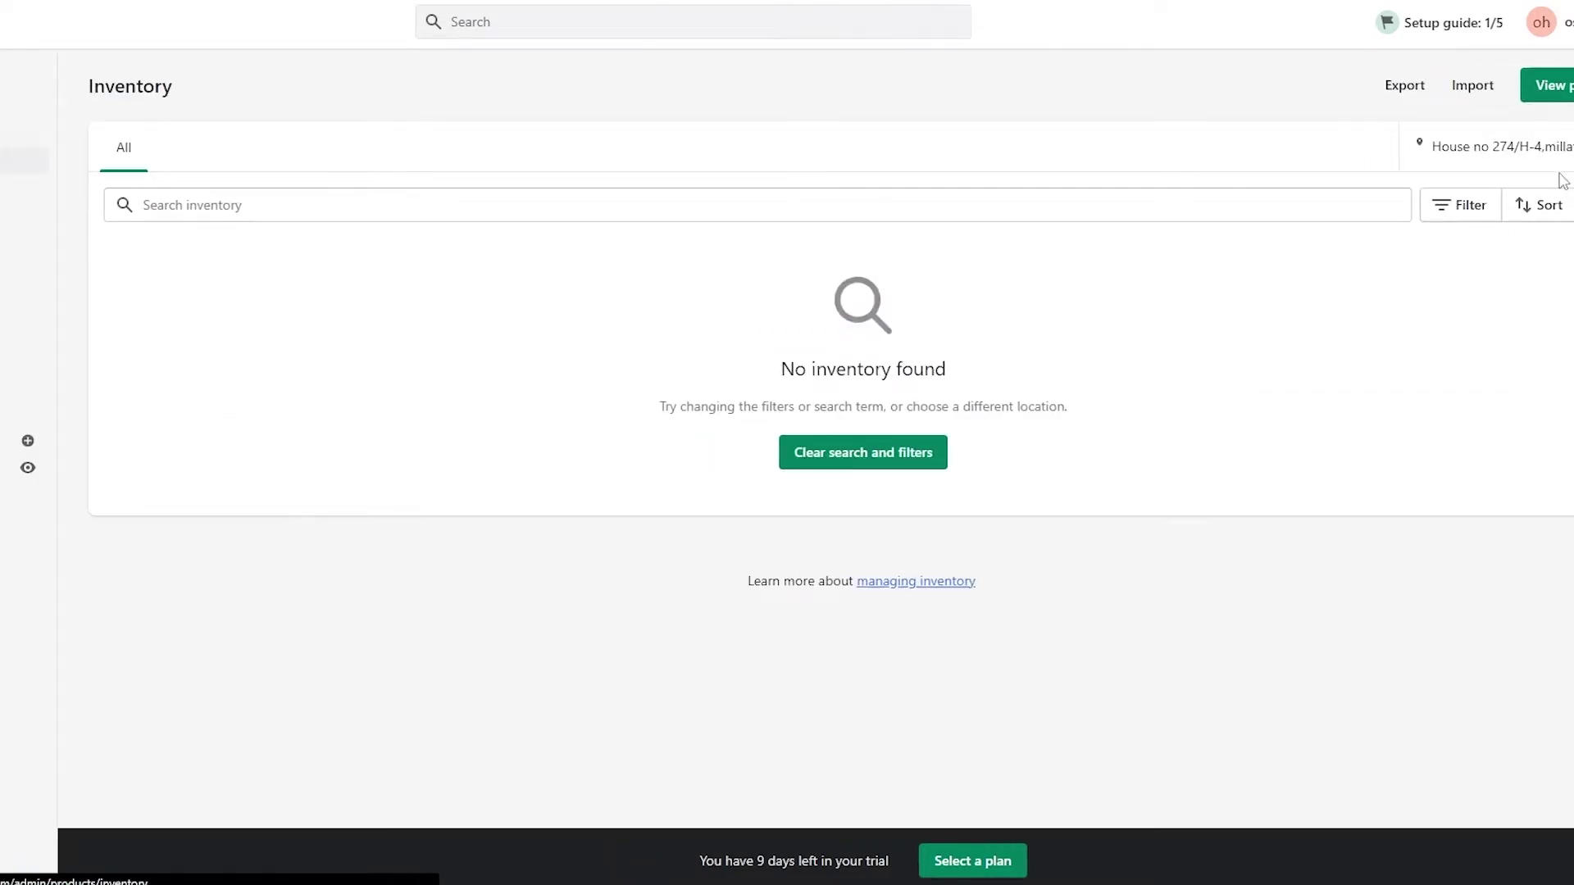
pyautogui.click(66, 470)
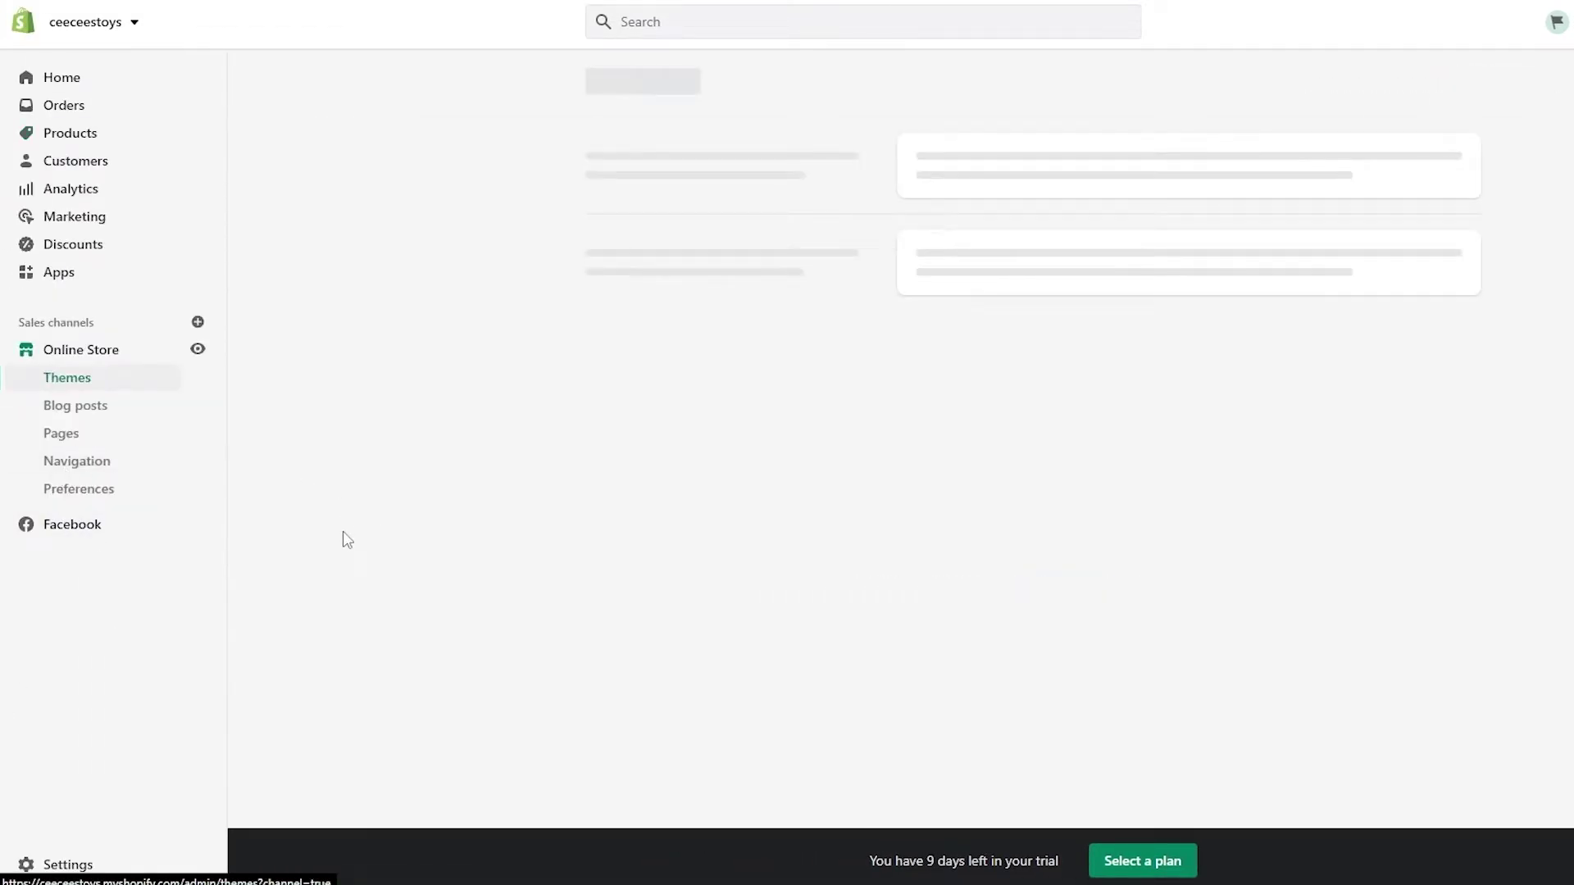
pyautogui.click(83, 410)
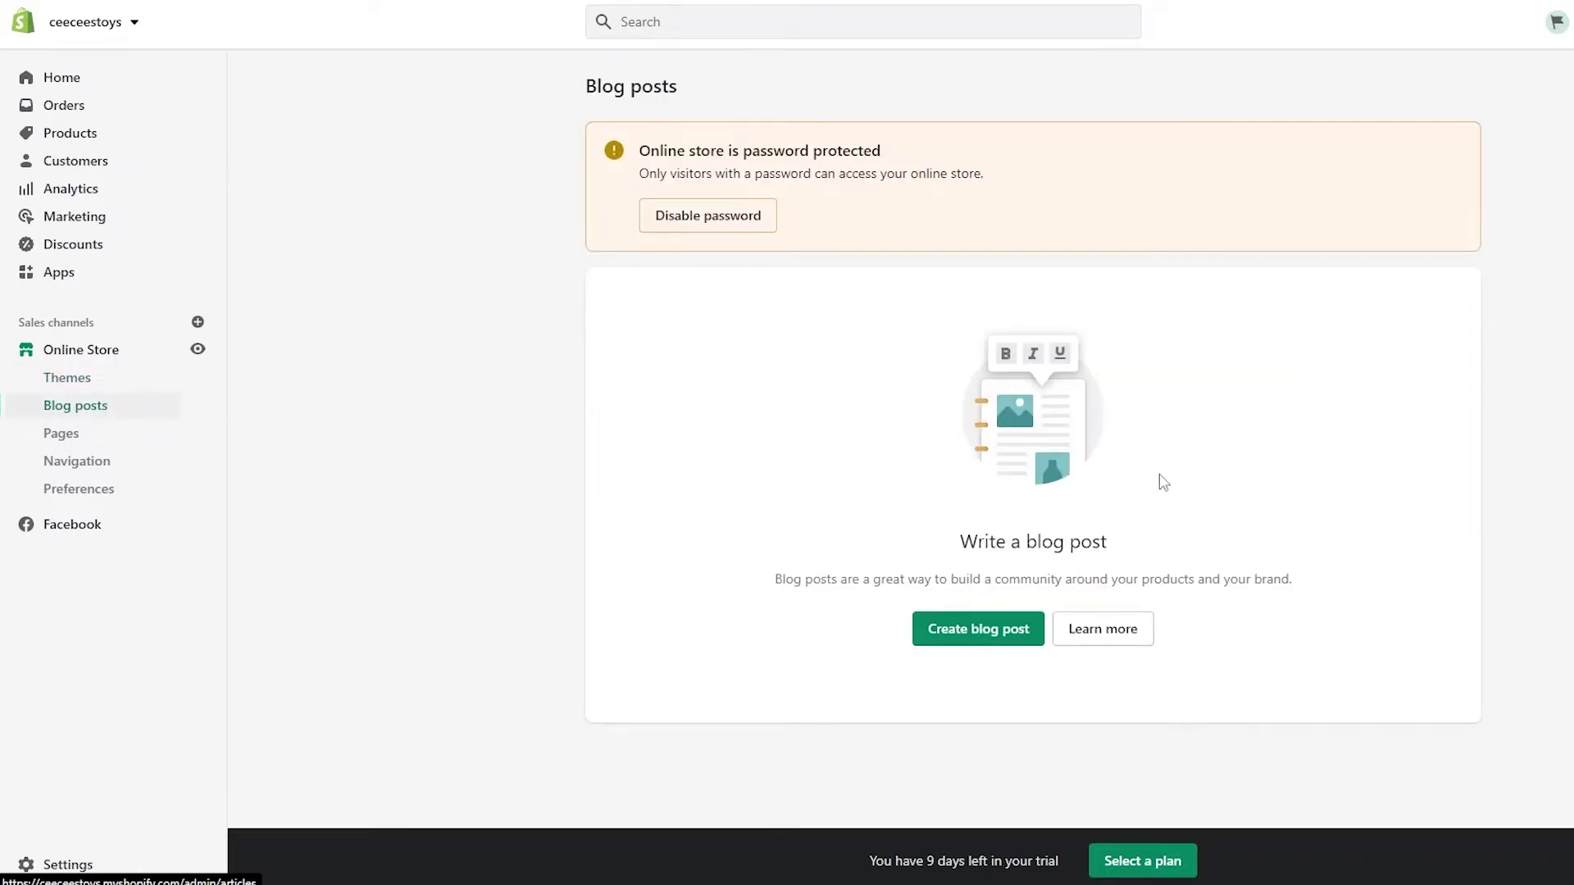
pyautogui.click(972, 633)
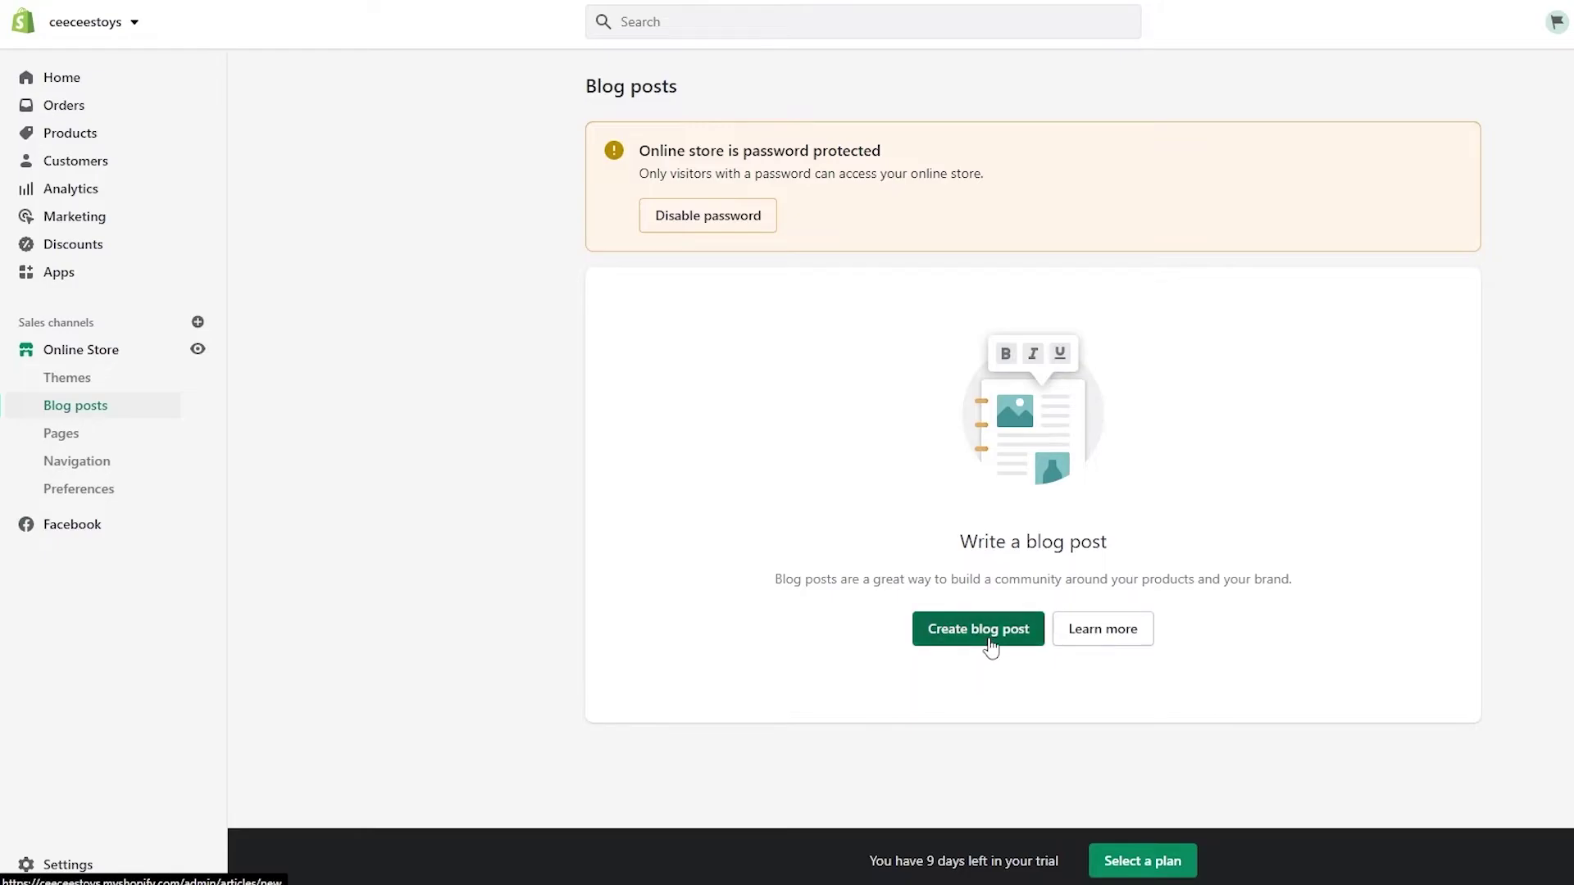
pyautogui.click(759, 202)
pyautogui.write('testing')
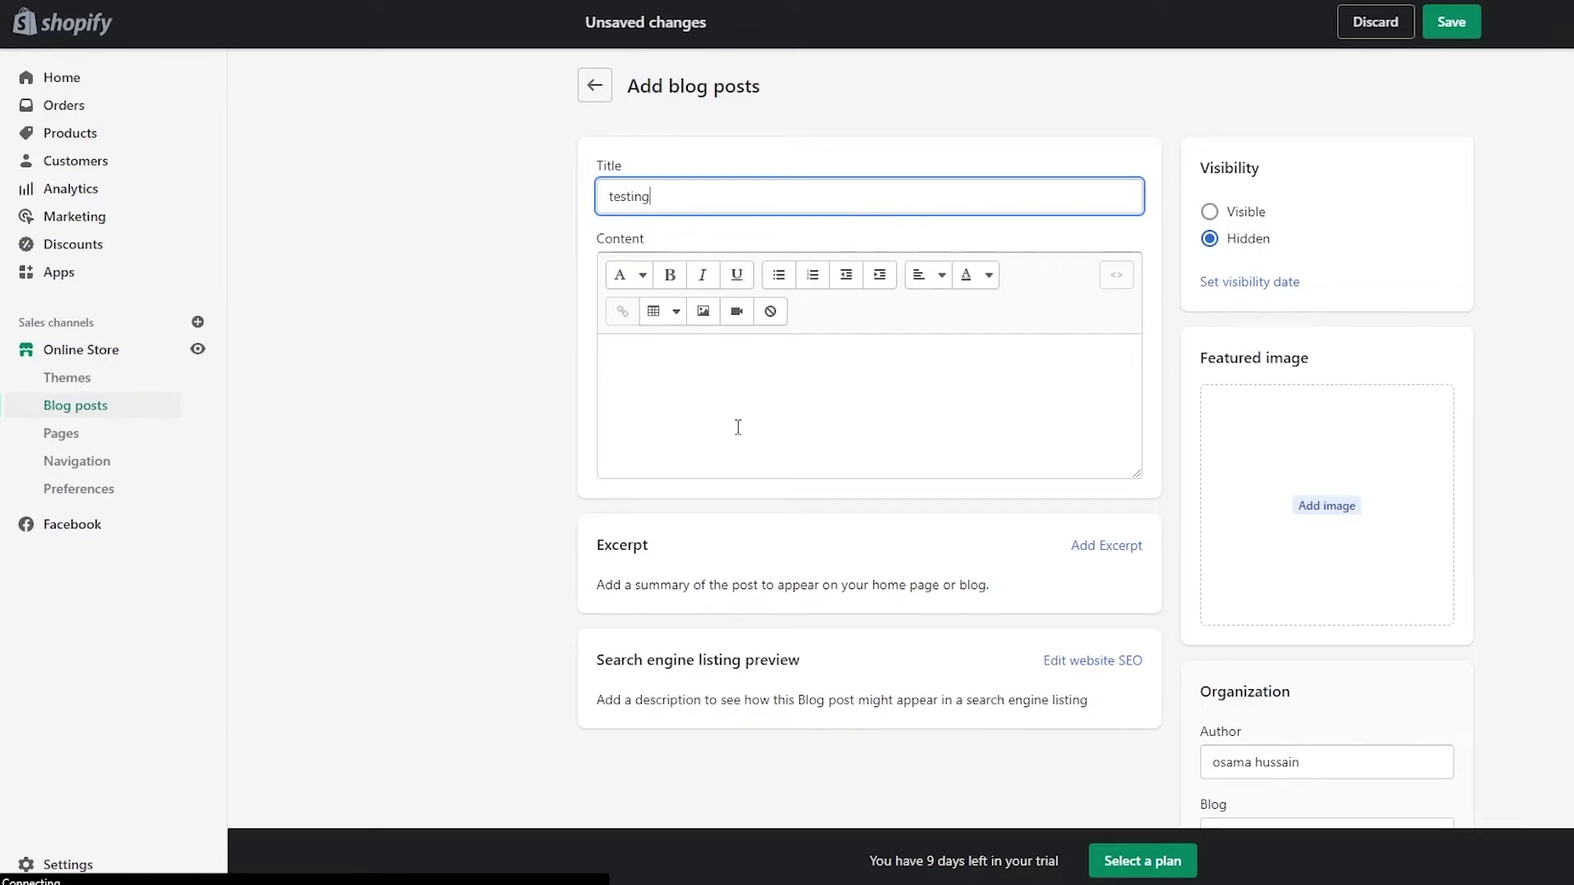
# Enter "ad" as the blog post's content and set its visibility to Visible
pyautogui.click(738, 424)
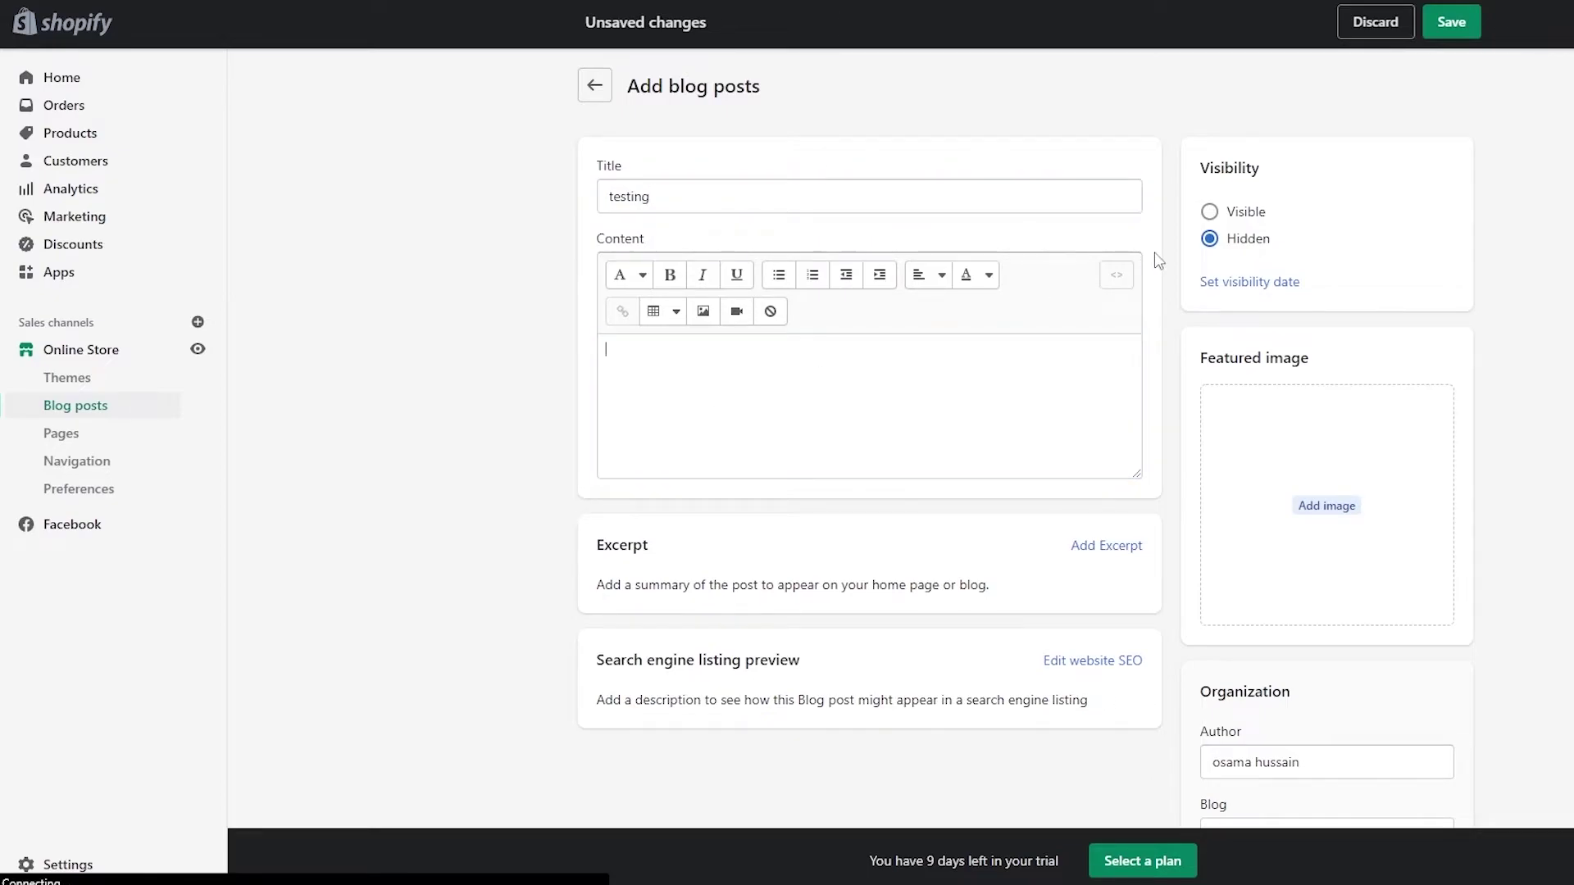
pyautogui.write('ad')
pyautogui.press('Return')
pyautogui.scroll(-2, 714, 462)
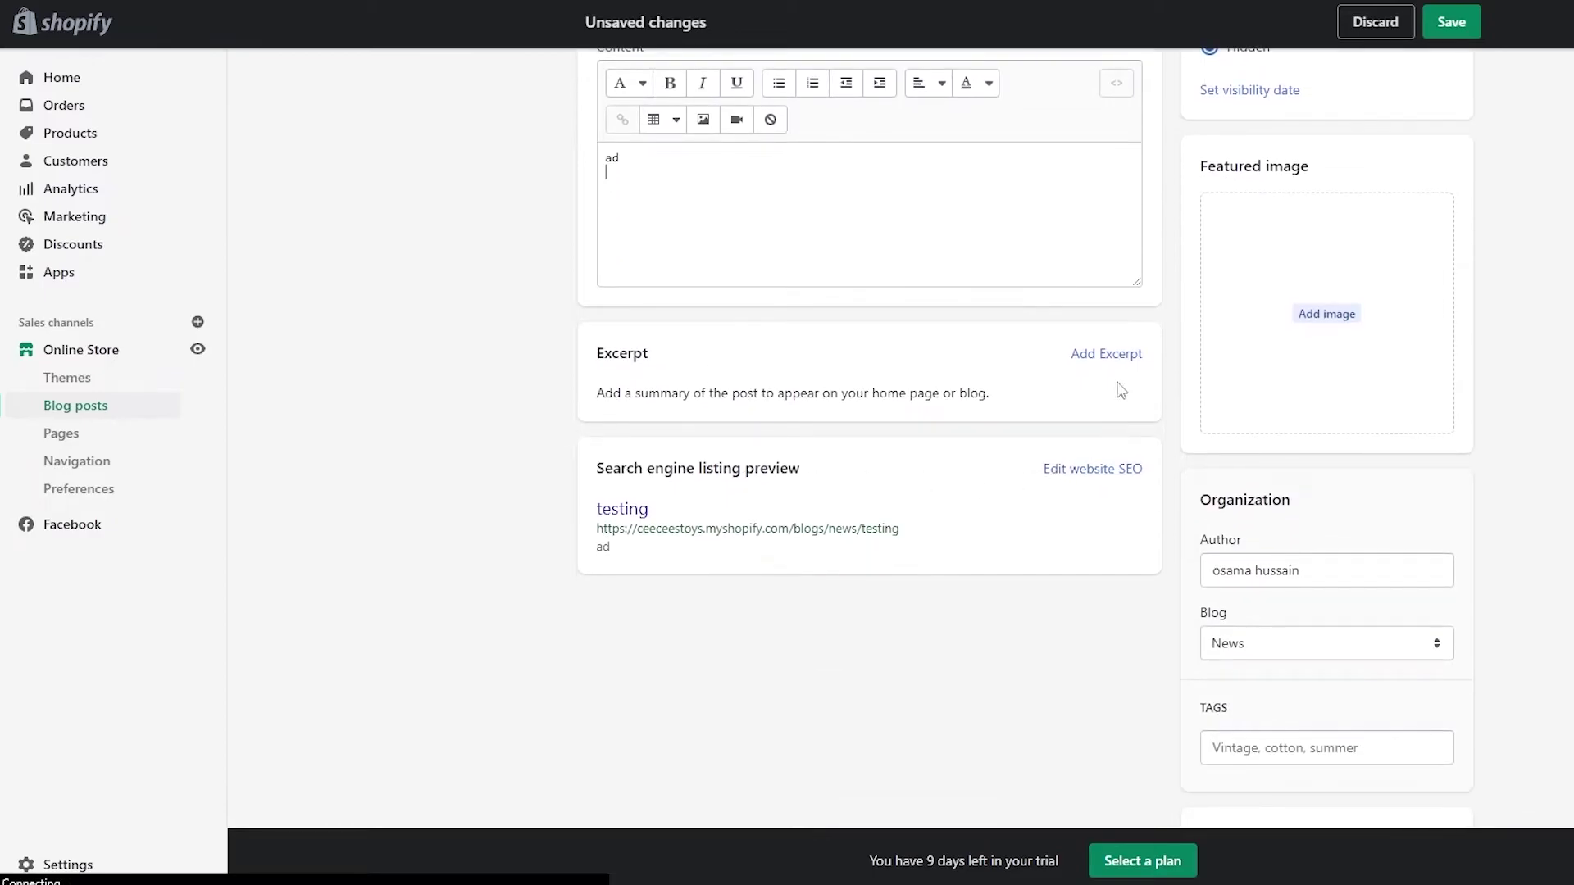
pyautogui.scroll(2, 1156, 629)
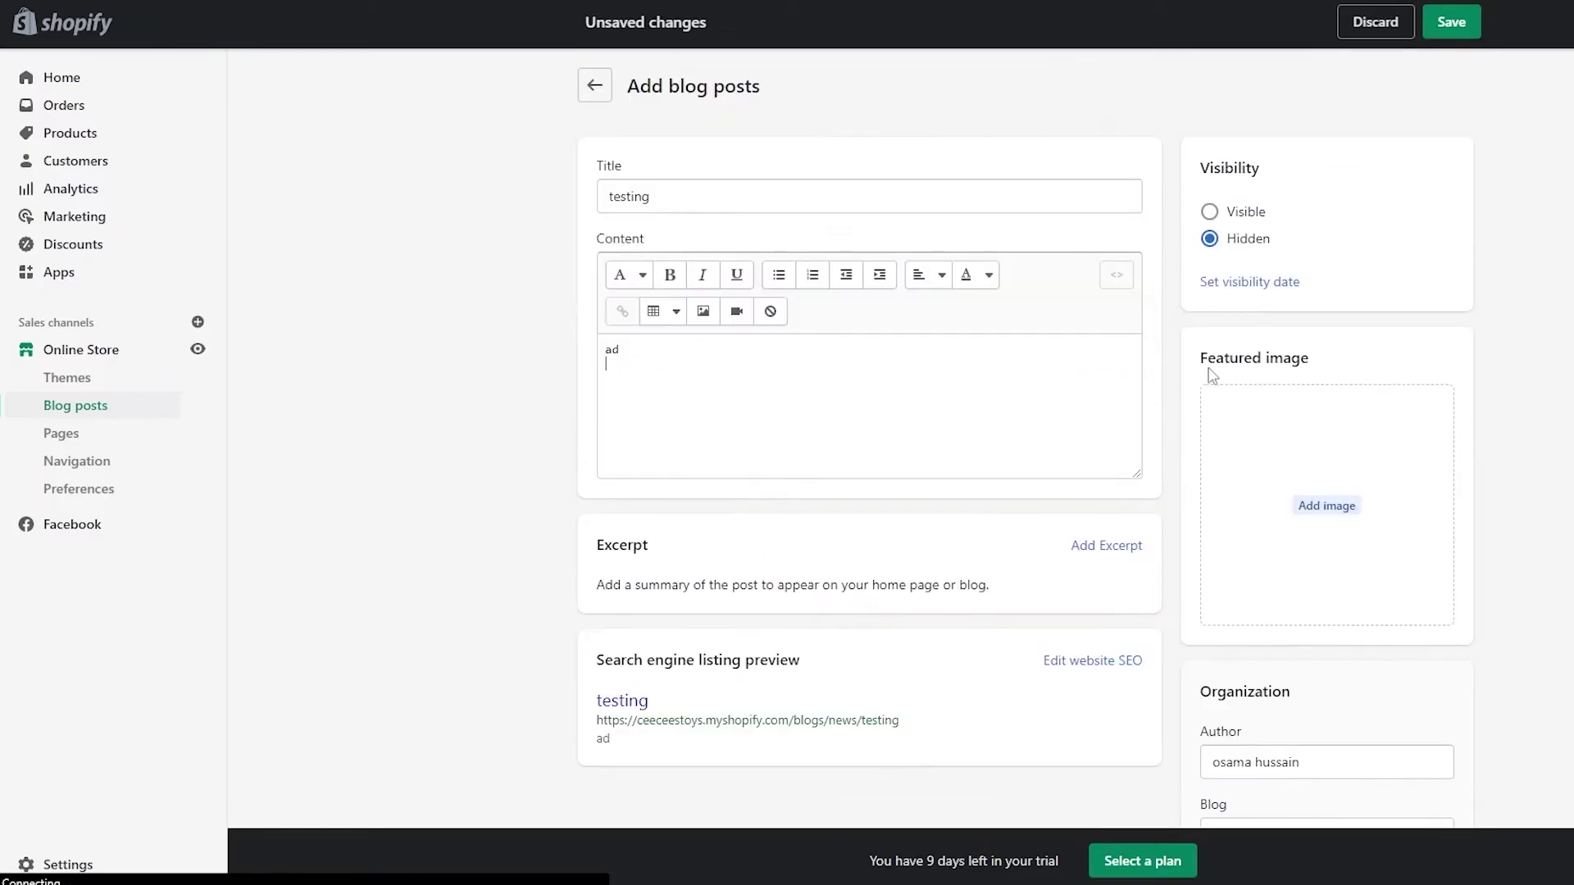
pyautogui.click(1219, 216)
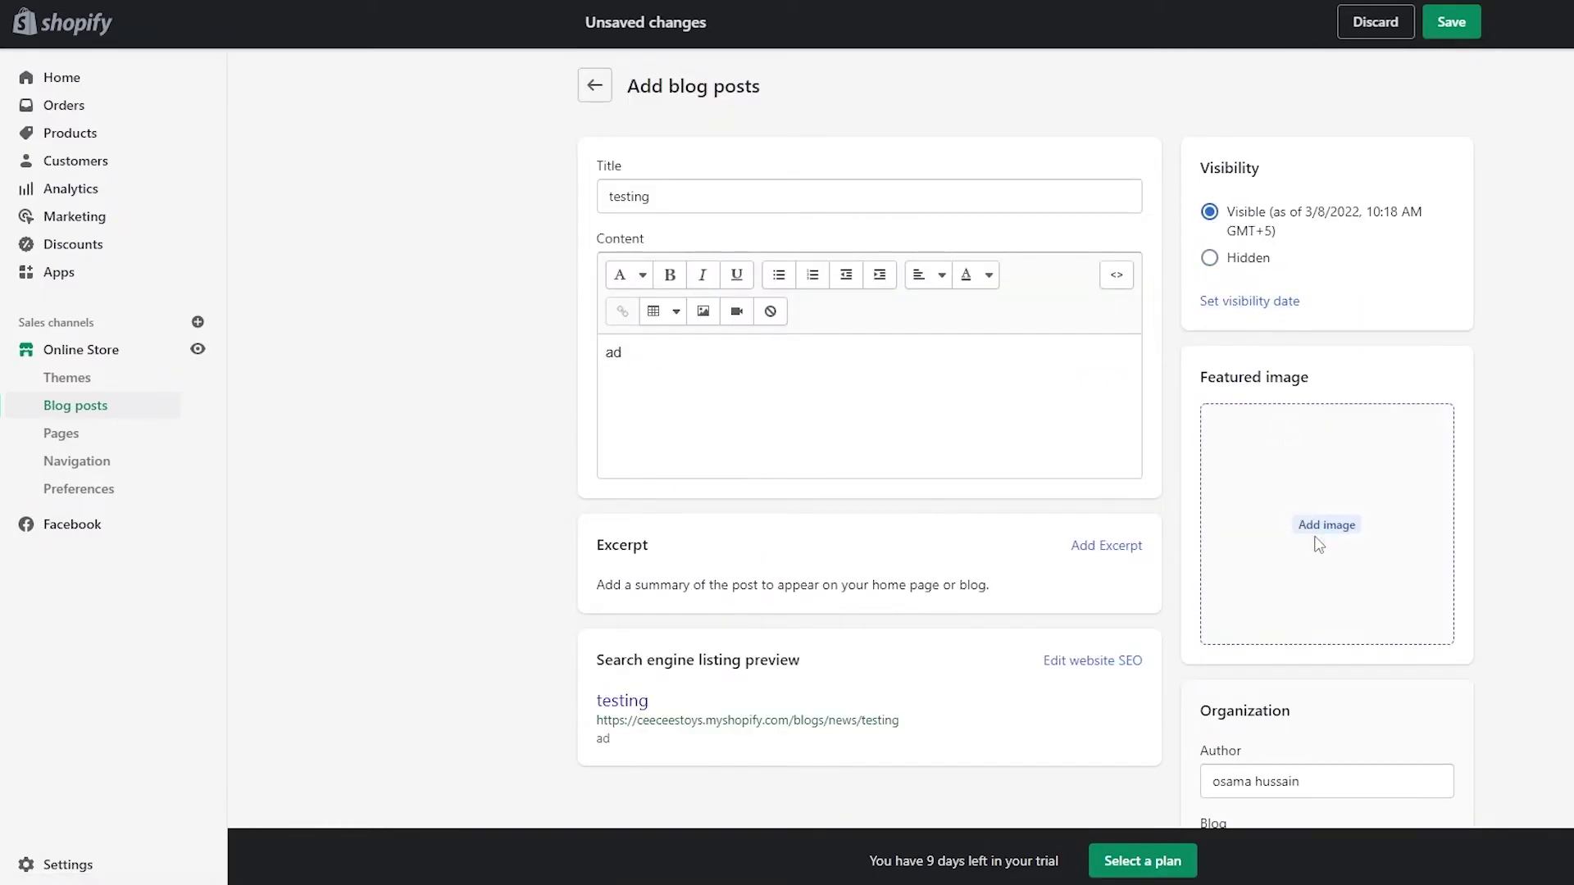
# Add the slider-3 image from the Pictures folder as the blog post's featured image
pyautogui.click(1318, 545)
pyautogui.click(718, 57)
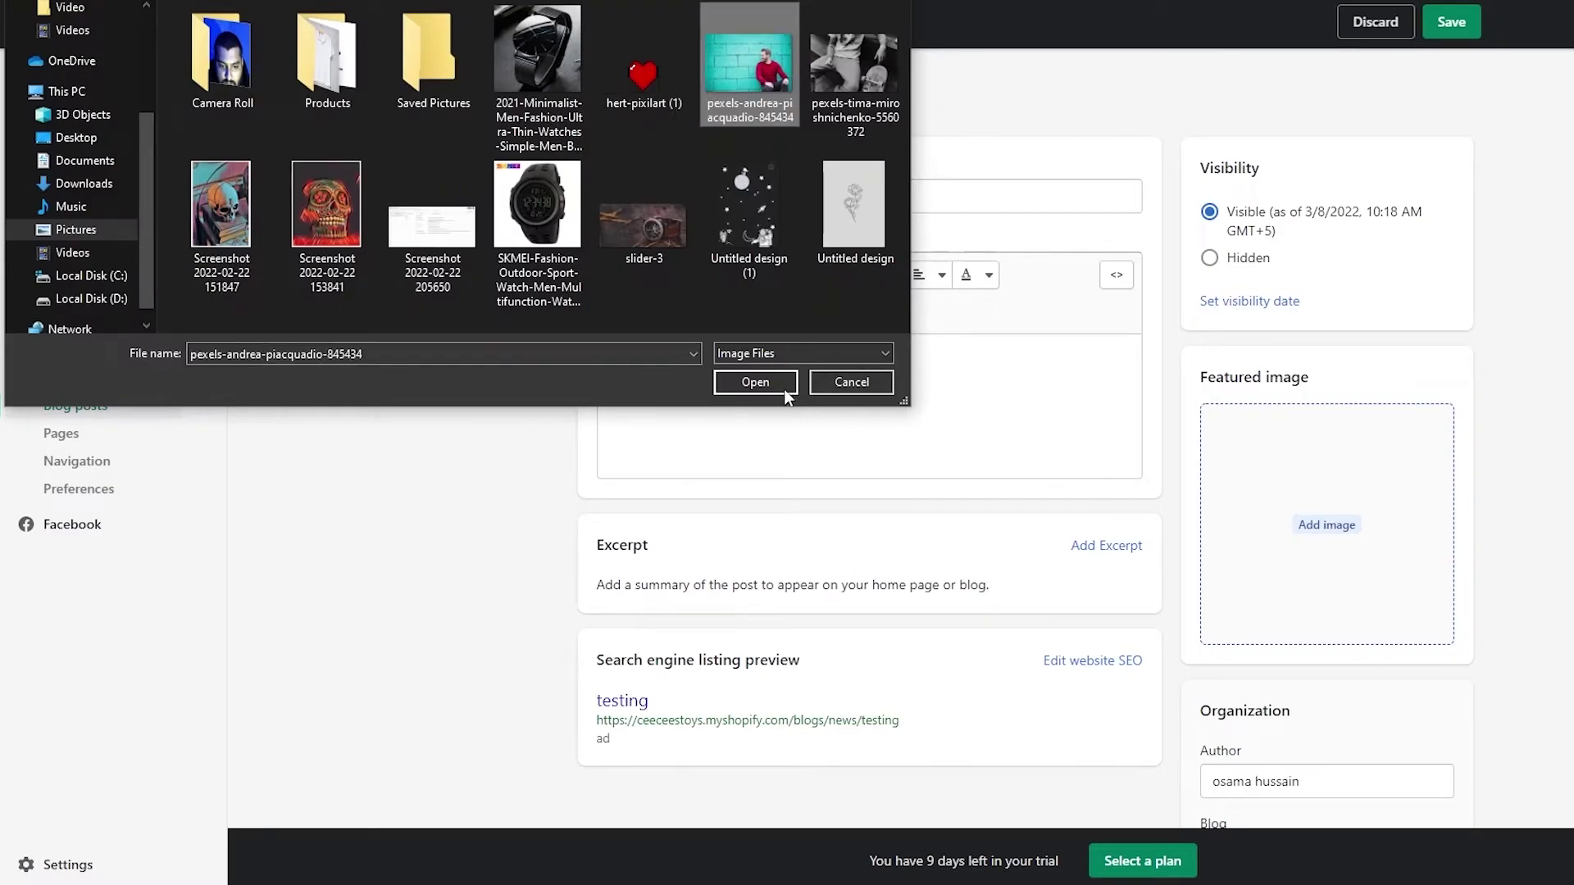
pyautogui.click(537, 209)
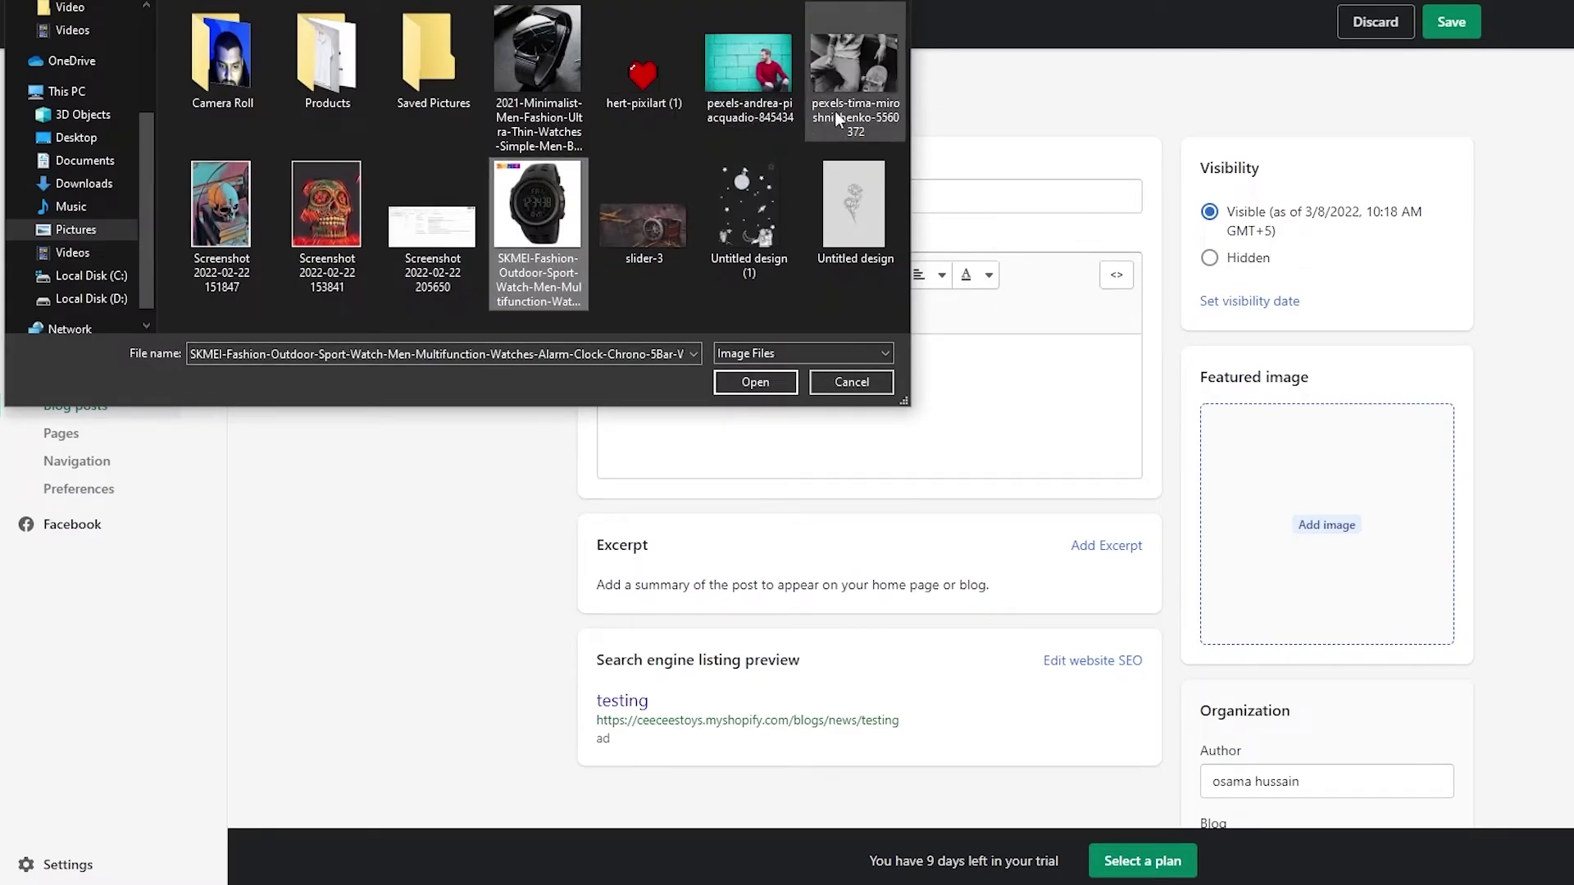
pyautogui.click(574, 49)
pyautogui.click(755, 378)
pyautogui.click(1133, 703)
pyautogui.click(1299, 533)
pyautogui.click(623, 215)
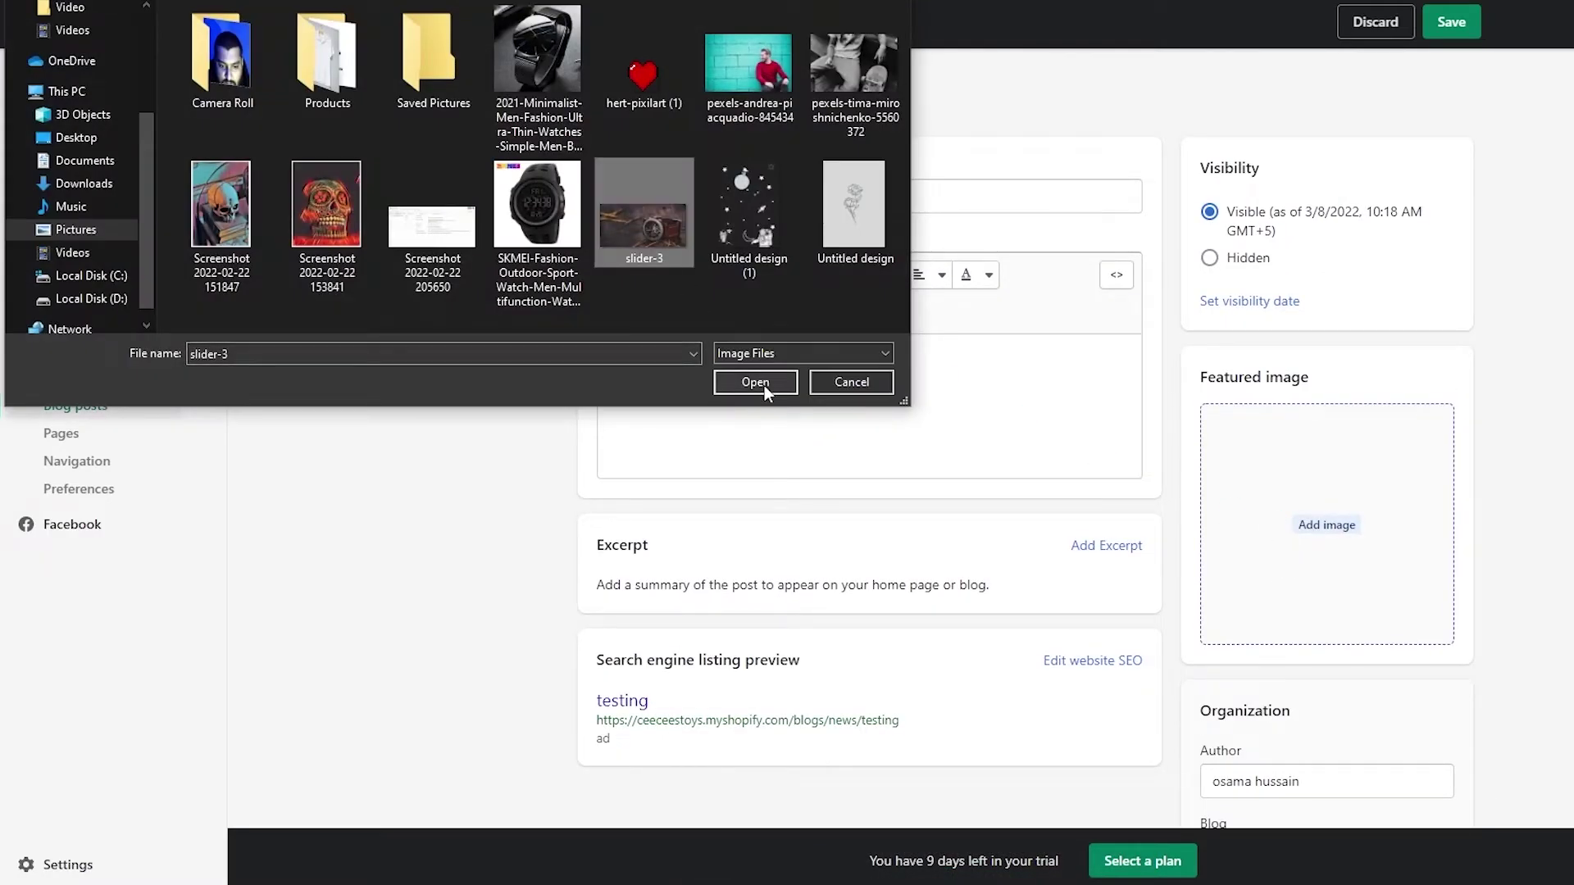
pyautogui.click(755, 382)
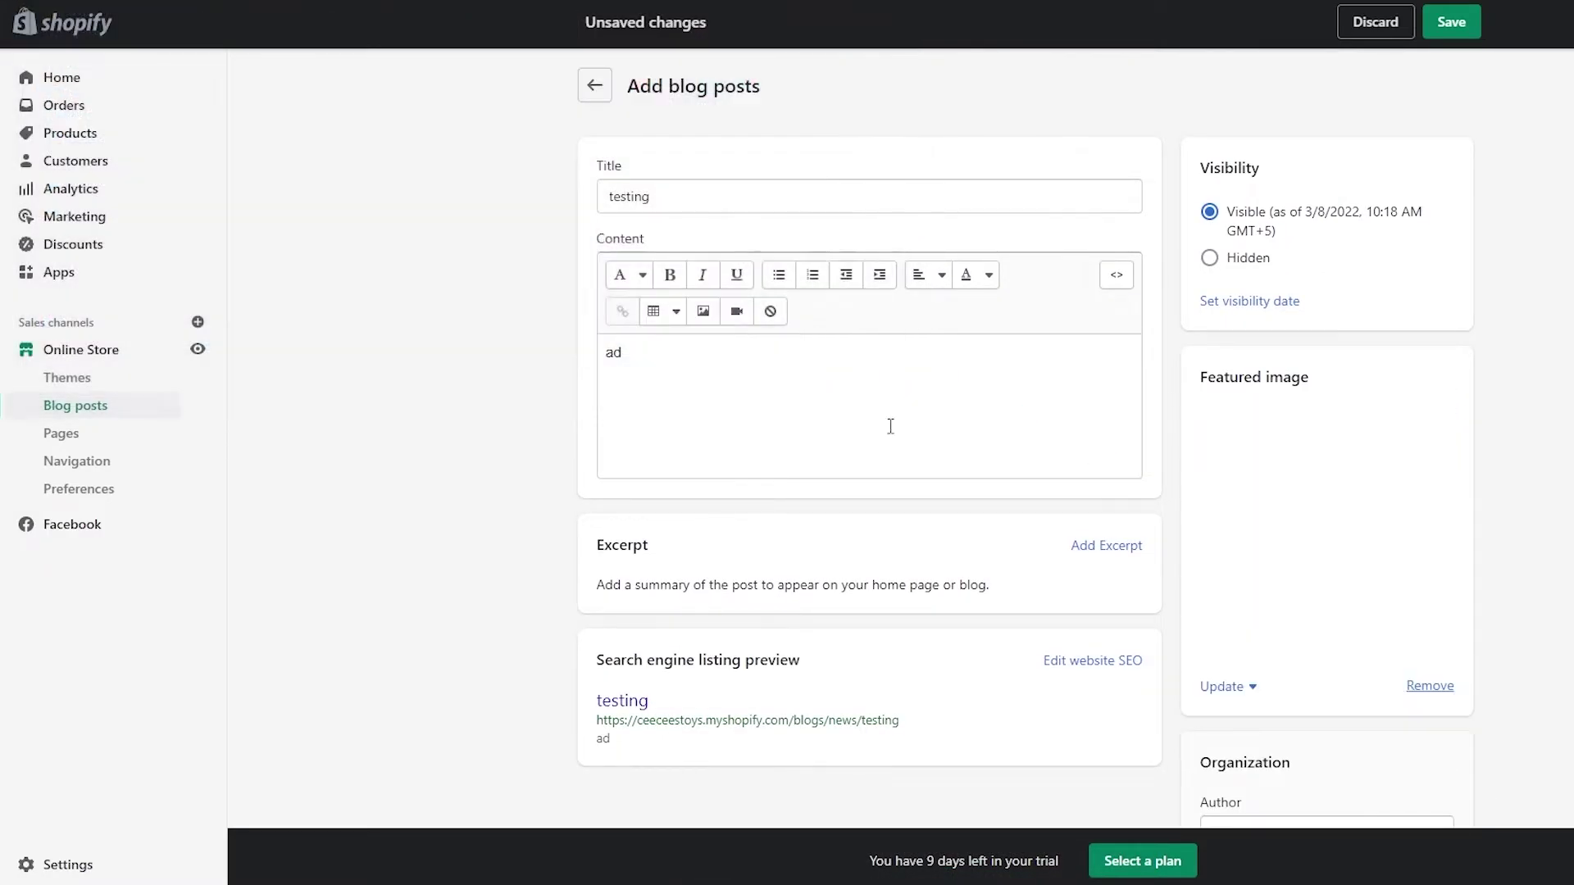
# Show the blog post's content as HTML and delete the text "ad"
pyautogui.click(1115, 279)
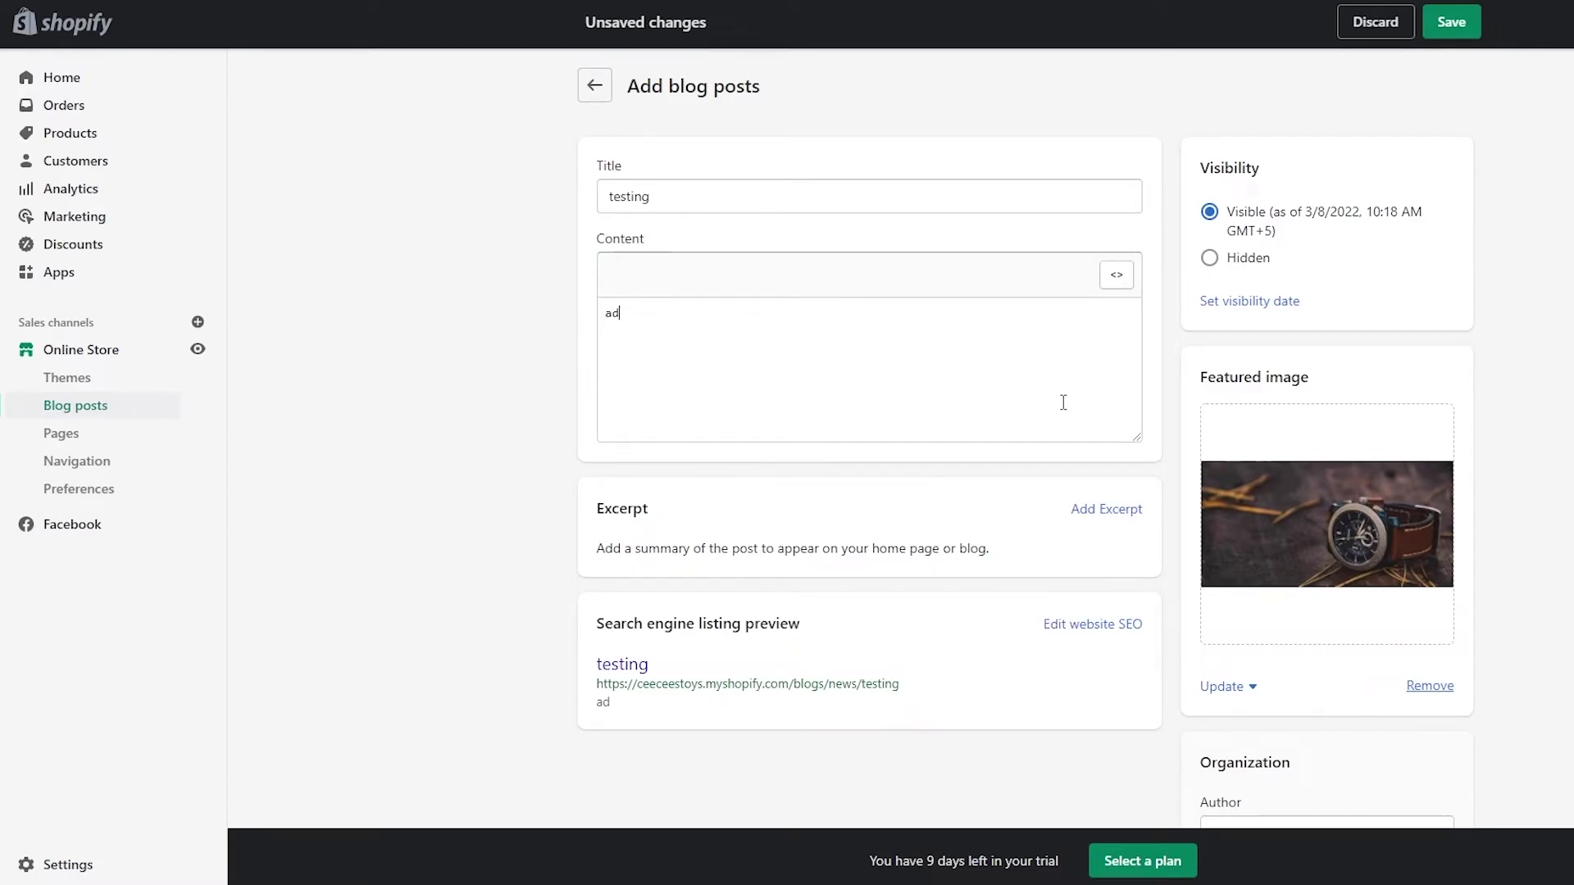
pyautogui.press('BackSpace')
pyautogui.press('BackSpace')
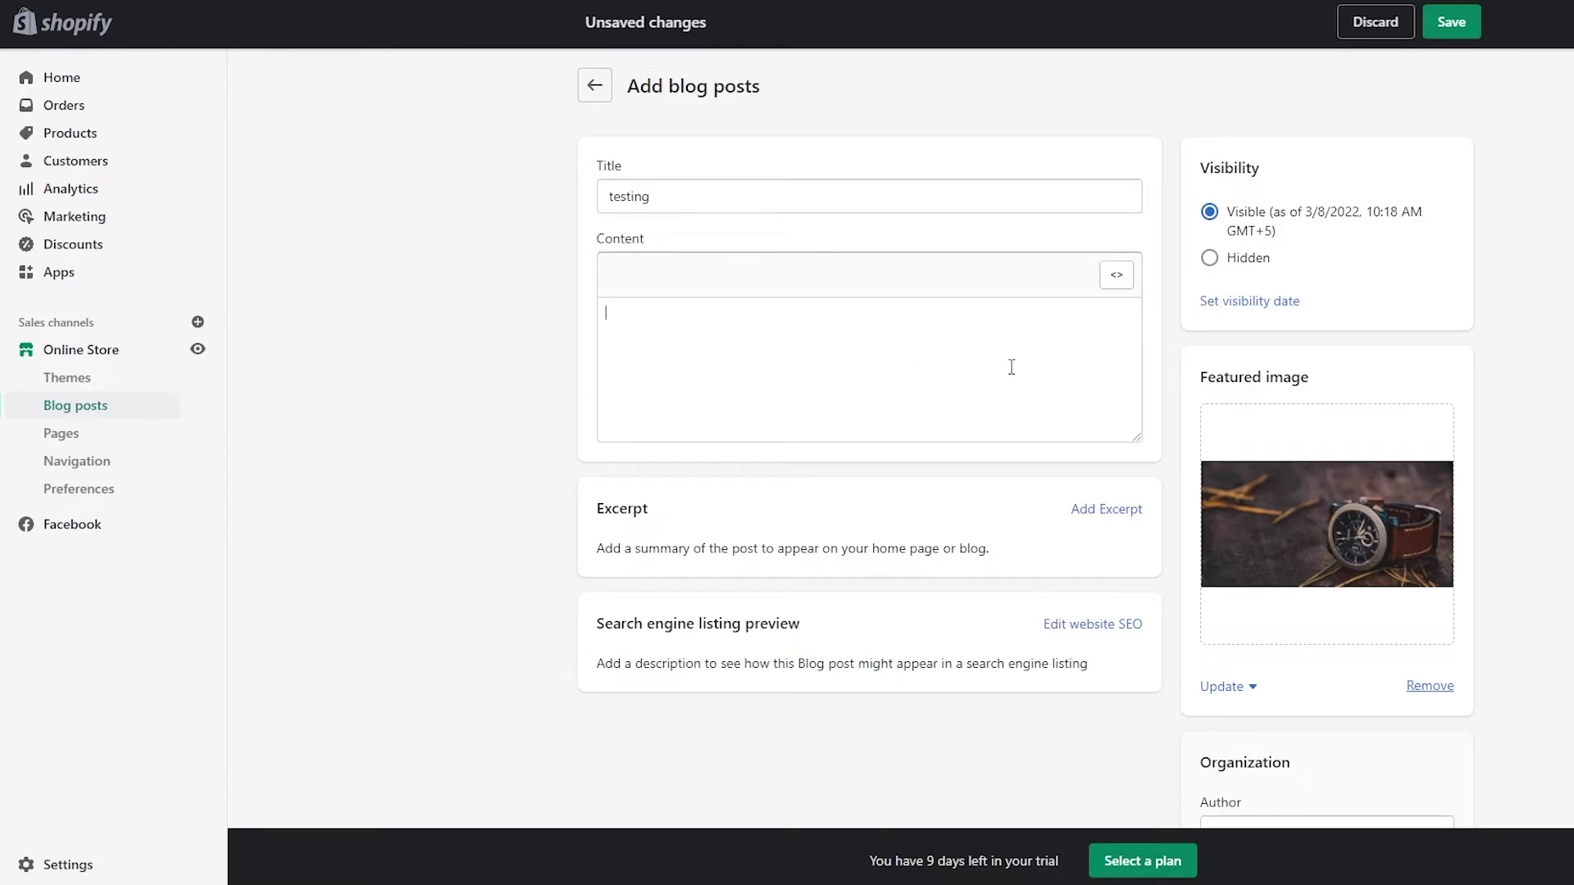
# Insert the copied TikTok embed code as the HTML content of the "testing" blog post and save the post
pyautogui.hotkey('ctrl', 'v')
pyautogui.scroll(5, 1054, 371)
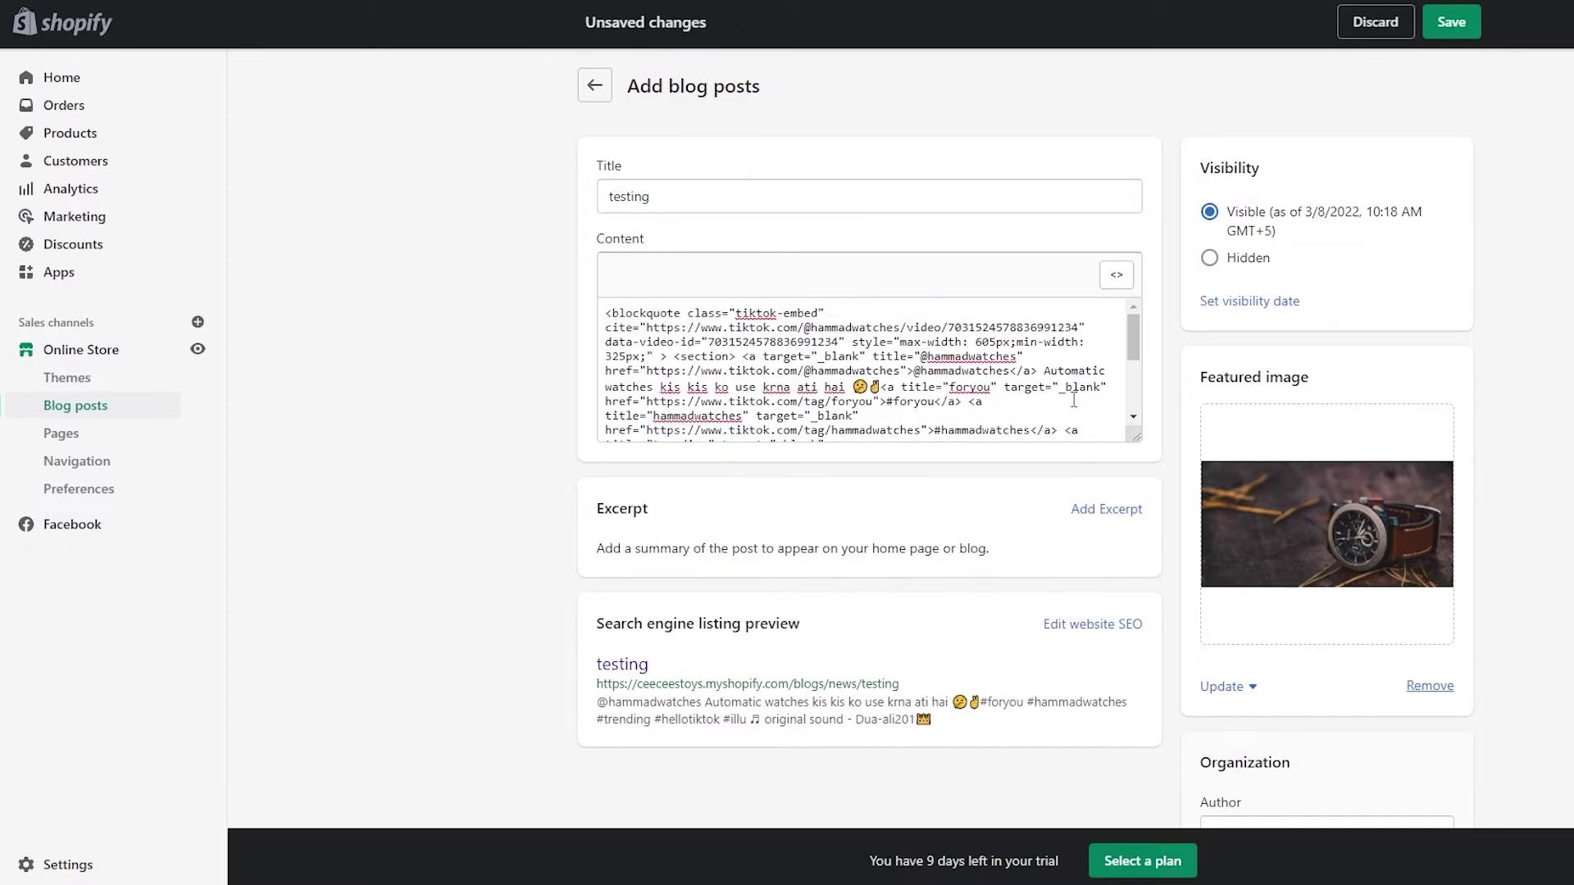
pyautogui.click(1449, 23)
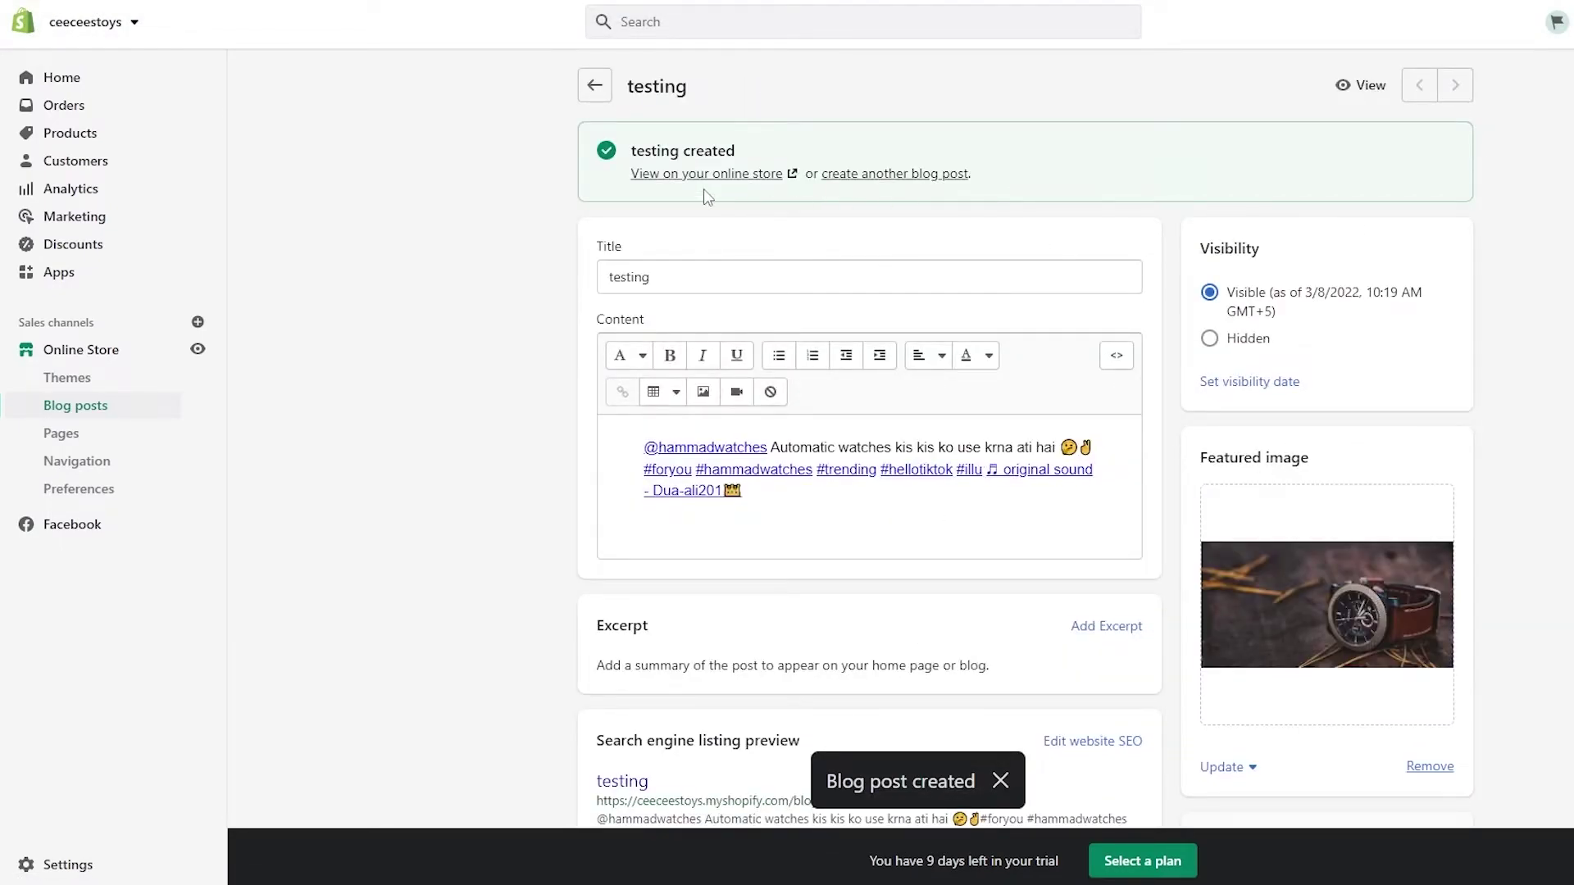
# View the saved blog post on the online store and examine the embedded TikTok video and featured image
pyautogui.click(709, 175)
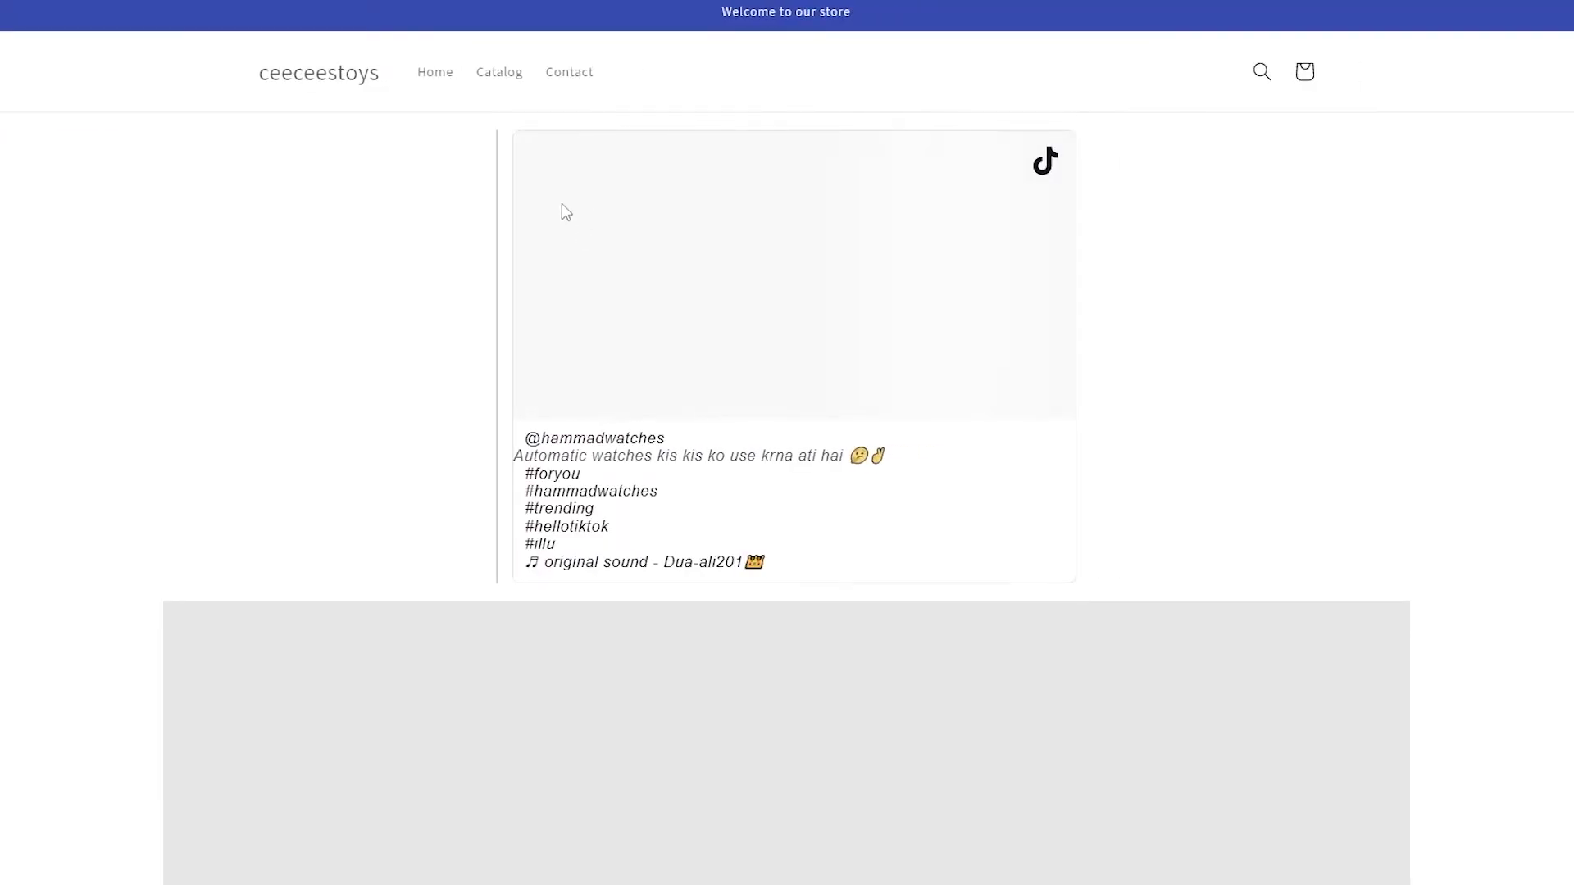
pyautogui.scroll(-5, 444, 450)
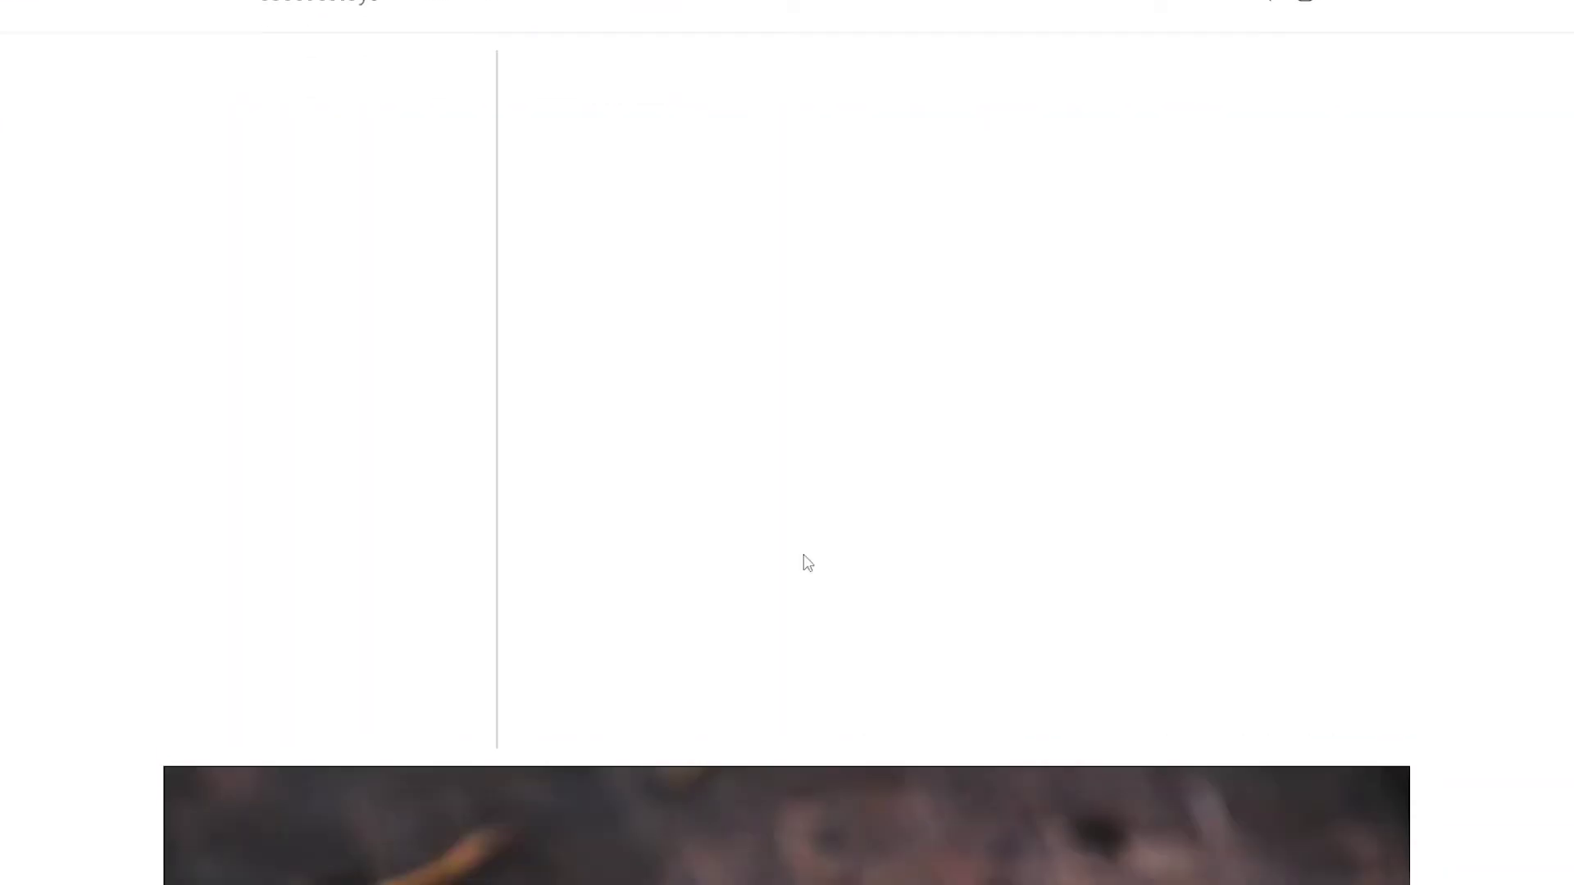
pyautogui.scroll(-5, 661, 510)
pyautogui.scroll(5, 792, 576)
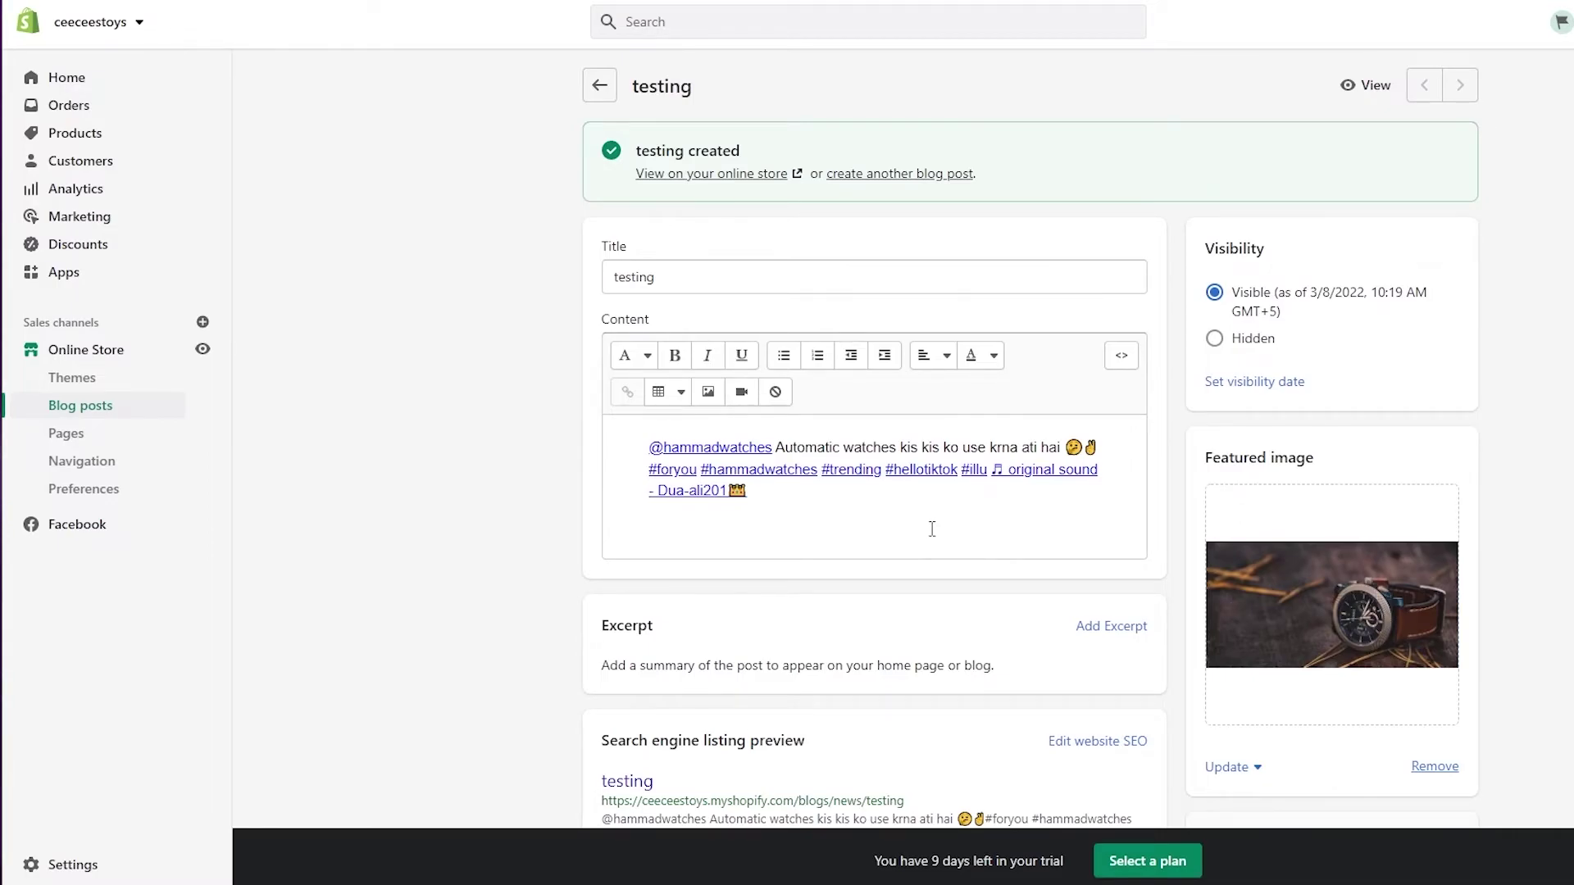
# Review the "testing" blog post's settings and the embed in the Creative Miniature Truck Toy product's description
pyautogui.scroll(-8, 935, 533)
pyautogui.scroll(8, 941, 545)
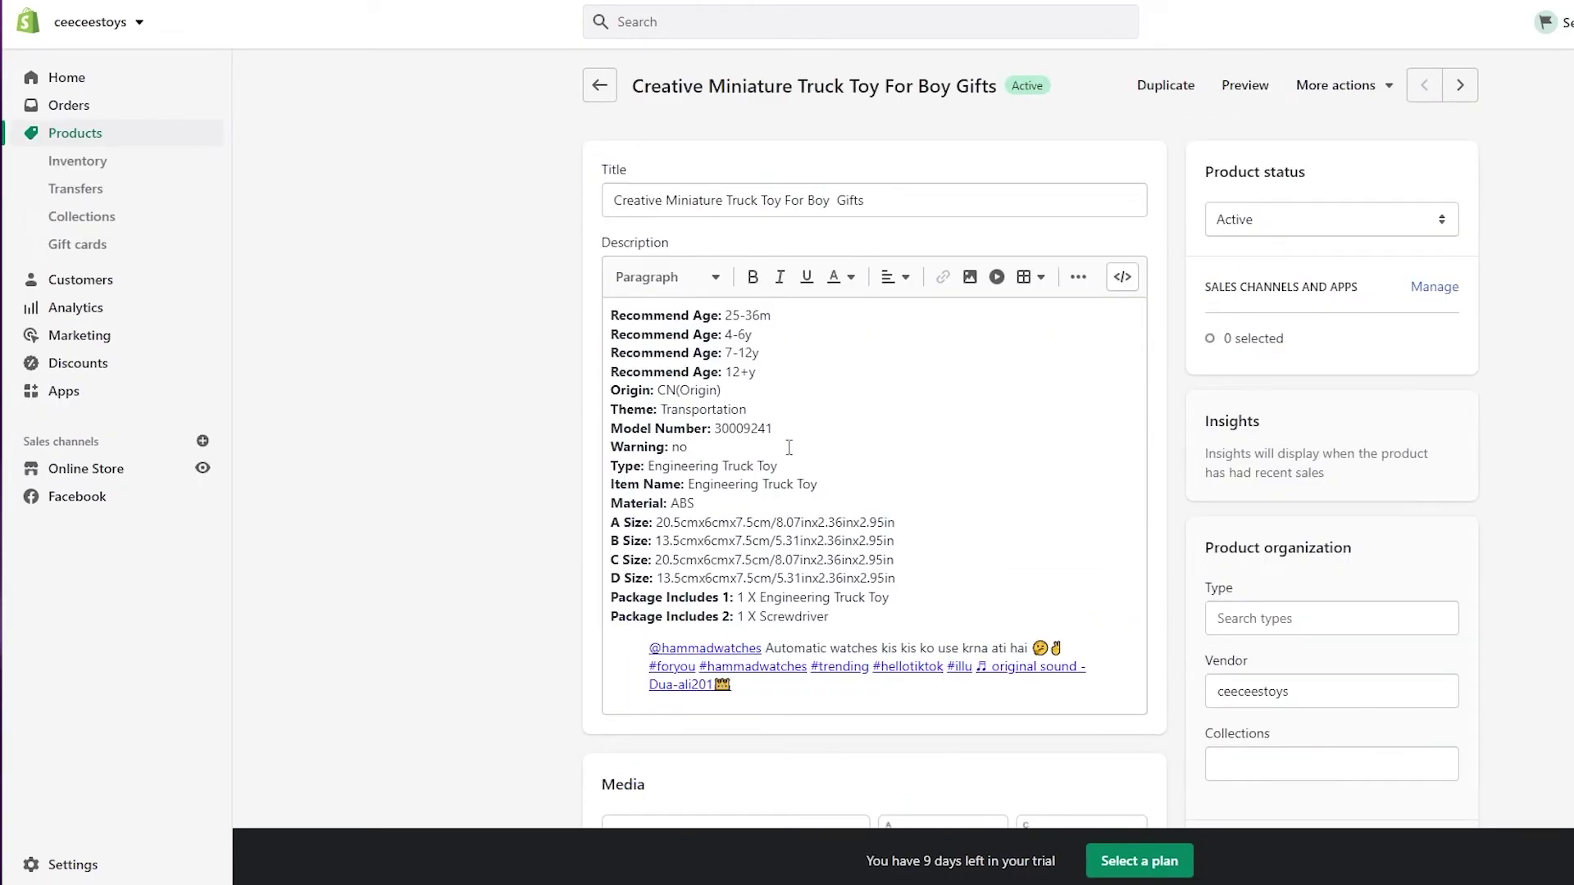
pyautogui.scroll(-5, 788, 447)
pyautogui.scroll(3, 779, 564)
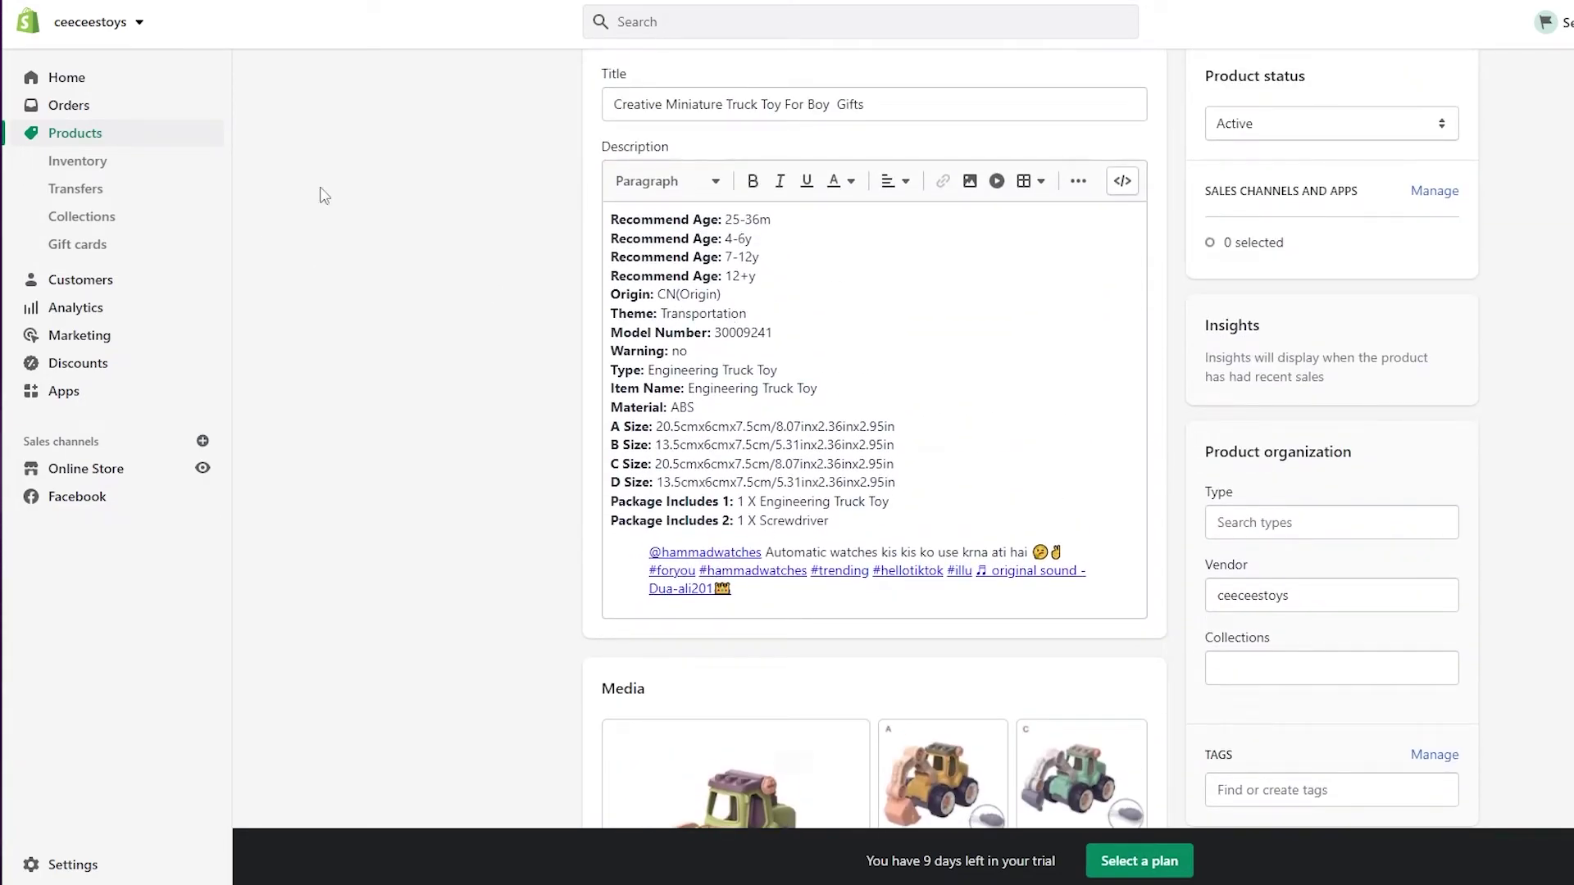
pyautogui.scroll(1, 755, 365)
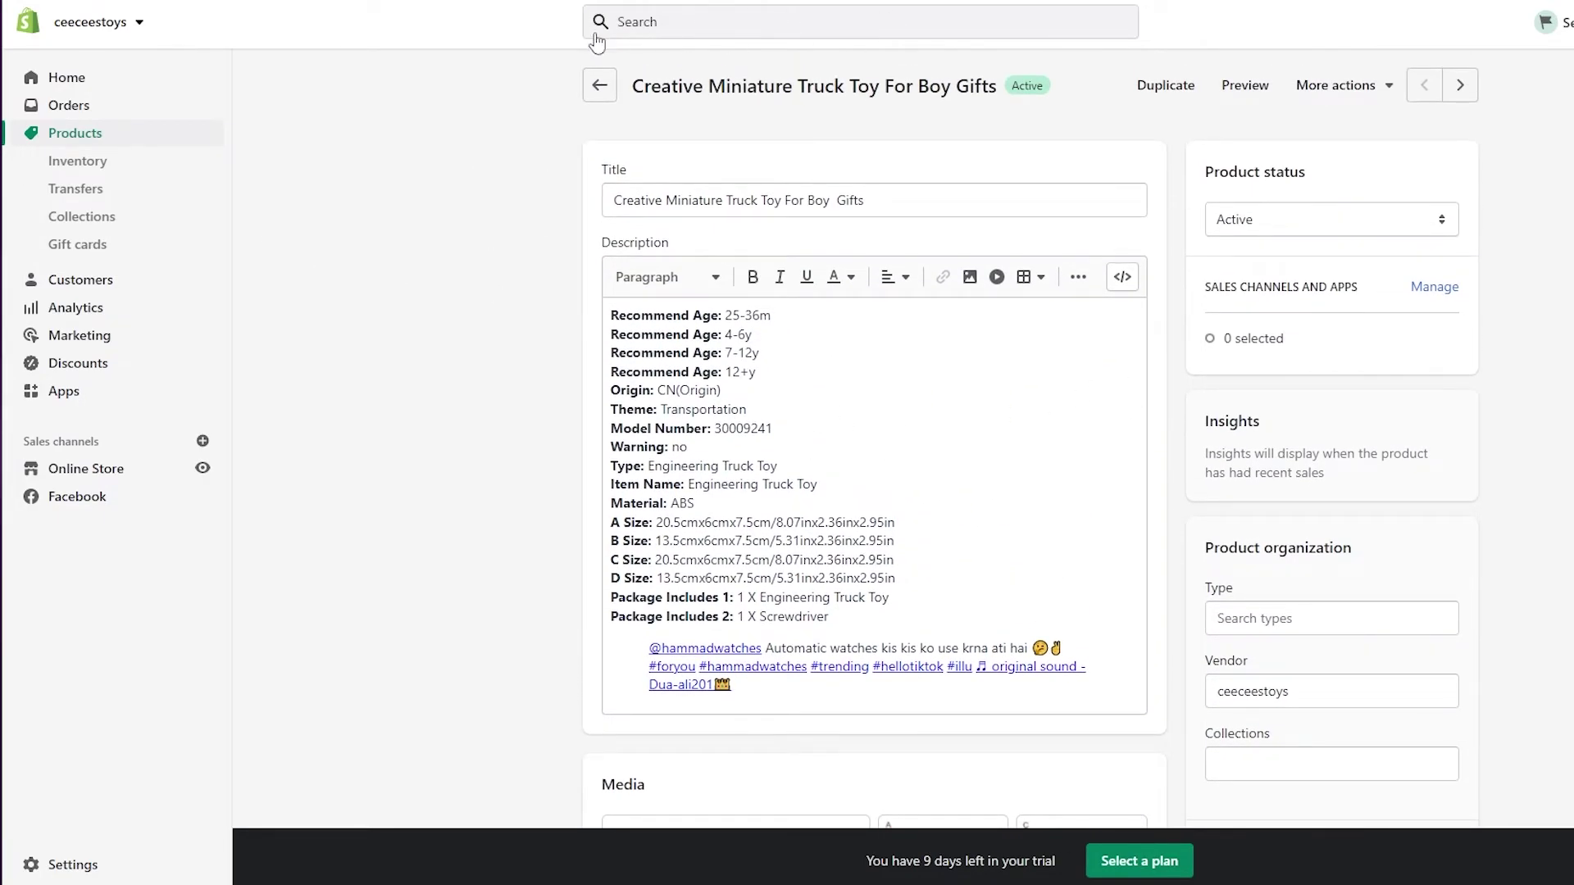
# Look over the store's product list and the online store's blog post list
pyautogui.click(613, 94)
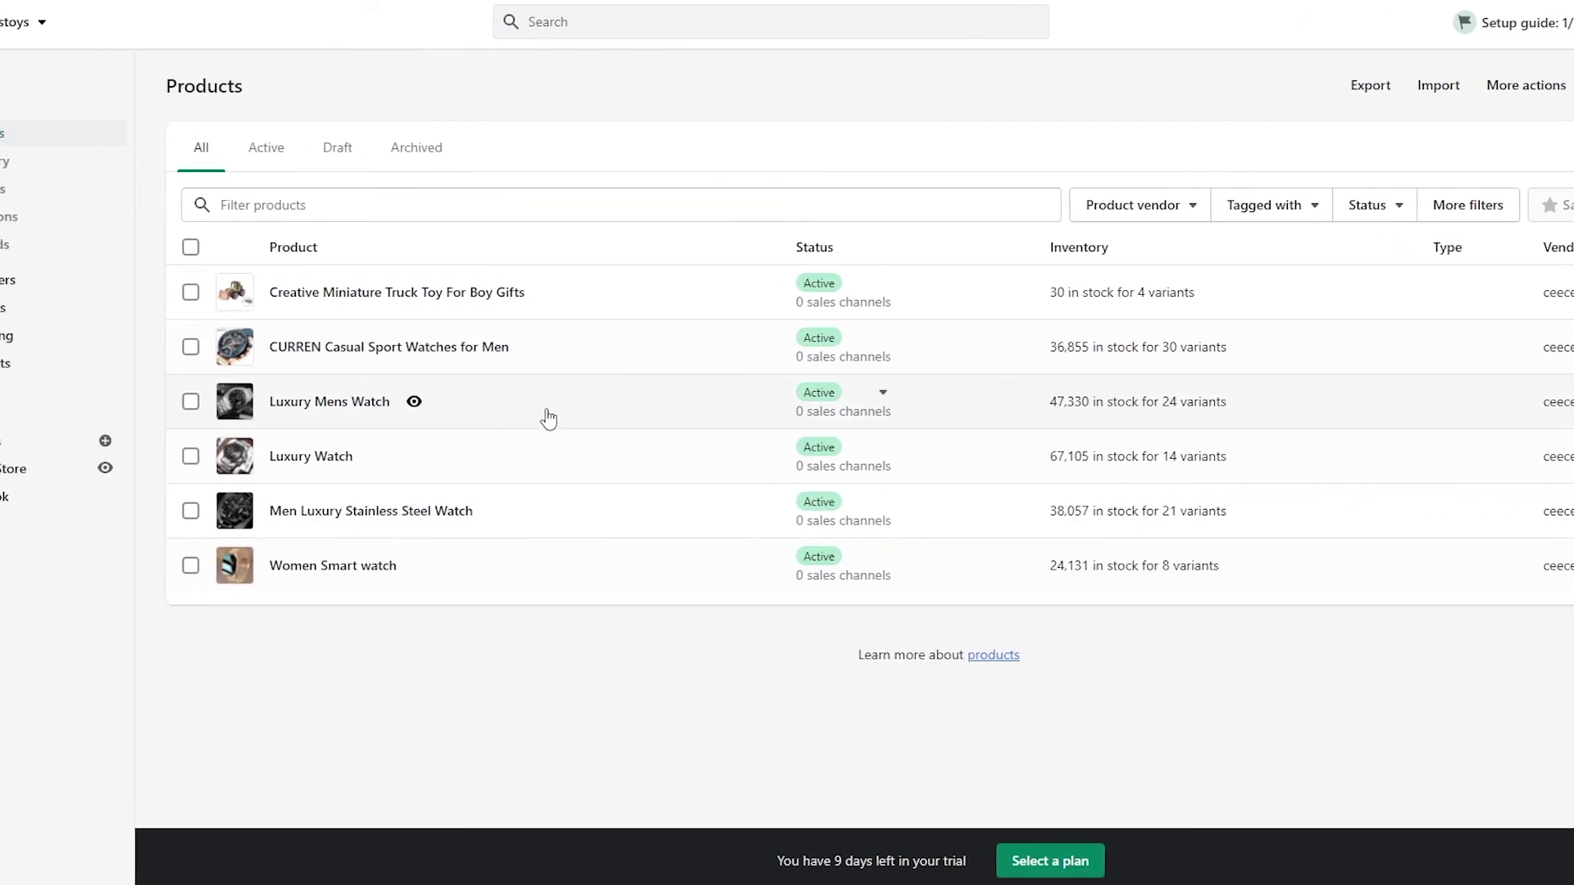
pyautogui.click(89, 473)
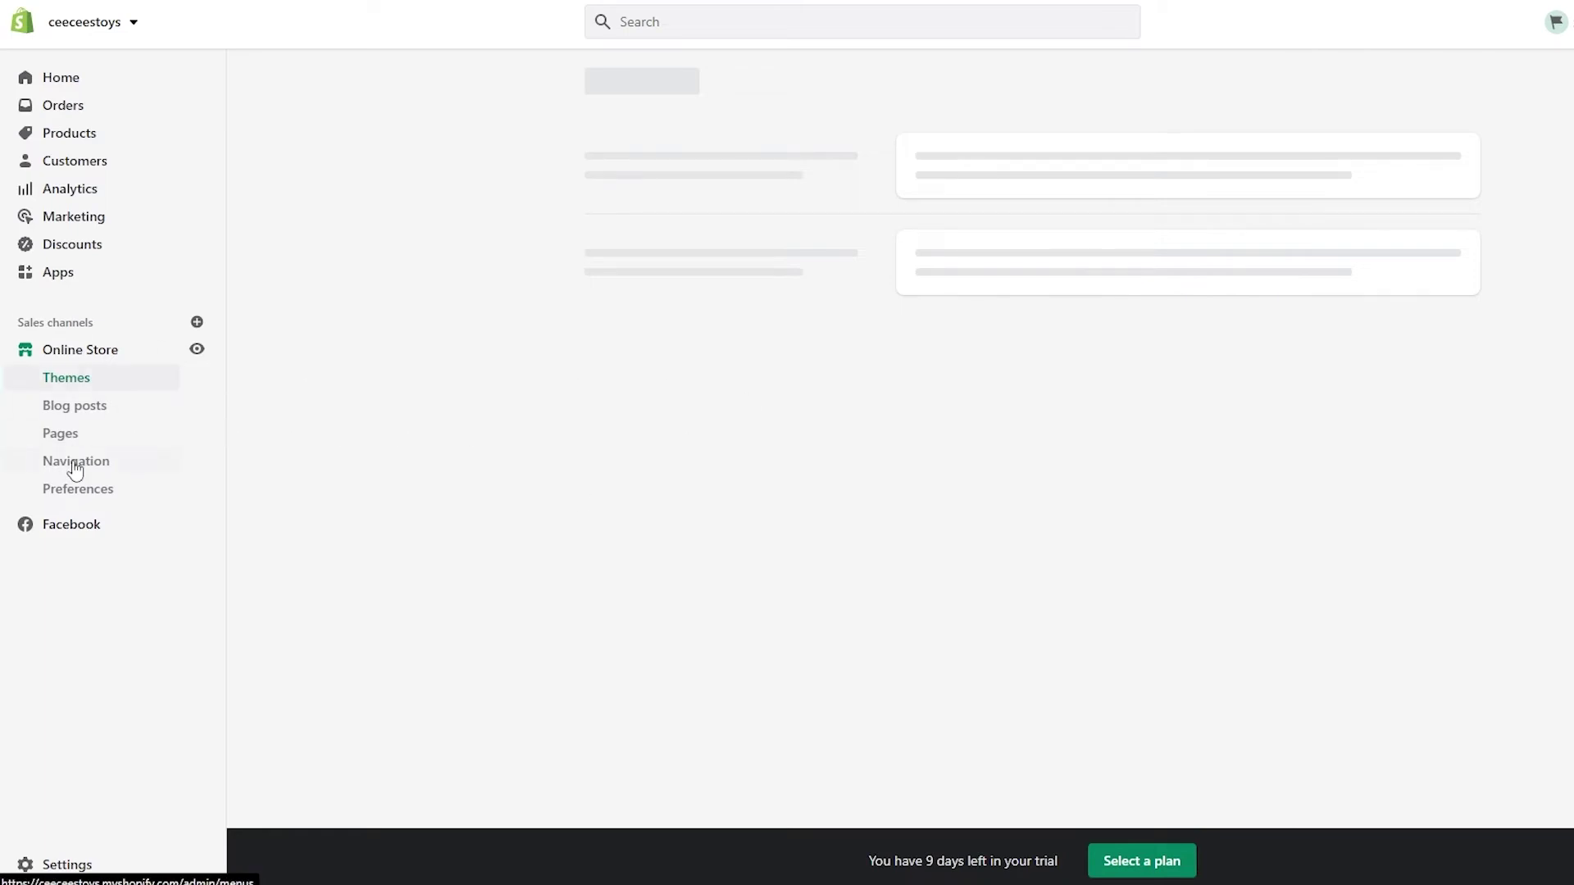
pyautogui.click(99, 443)
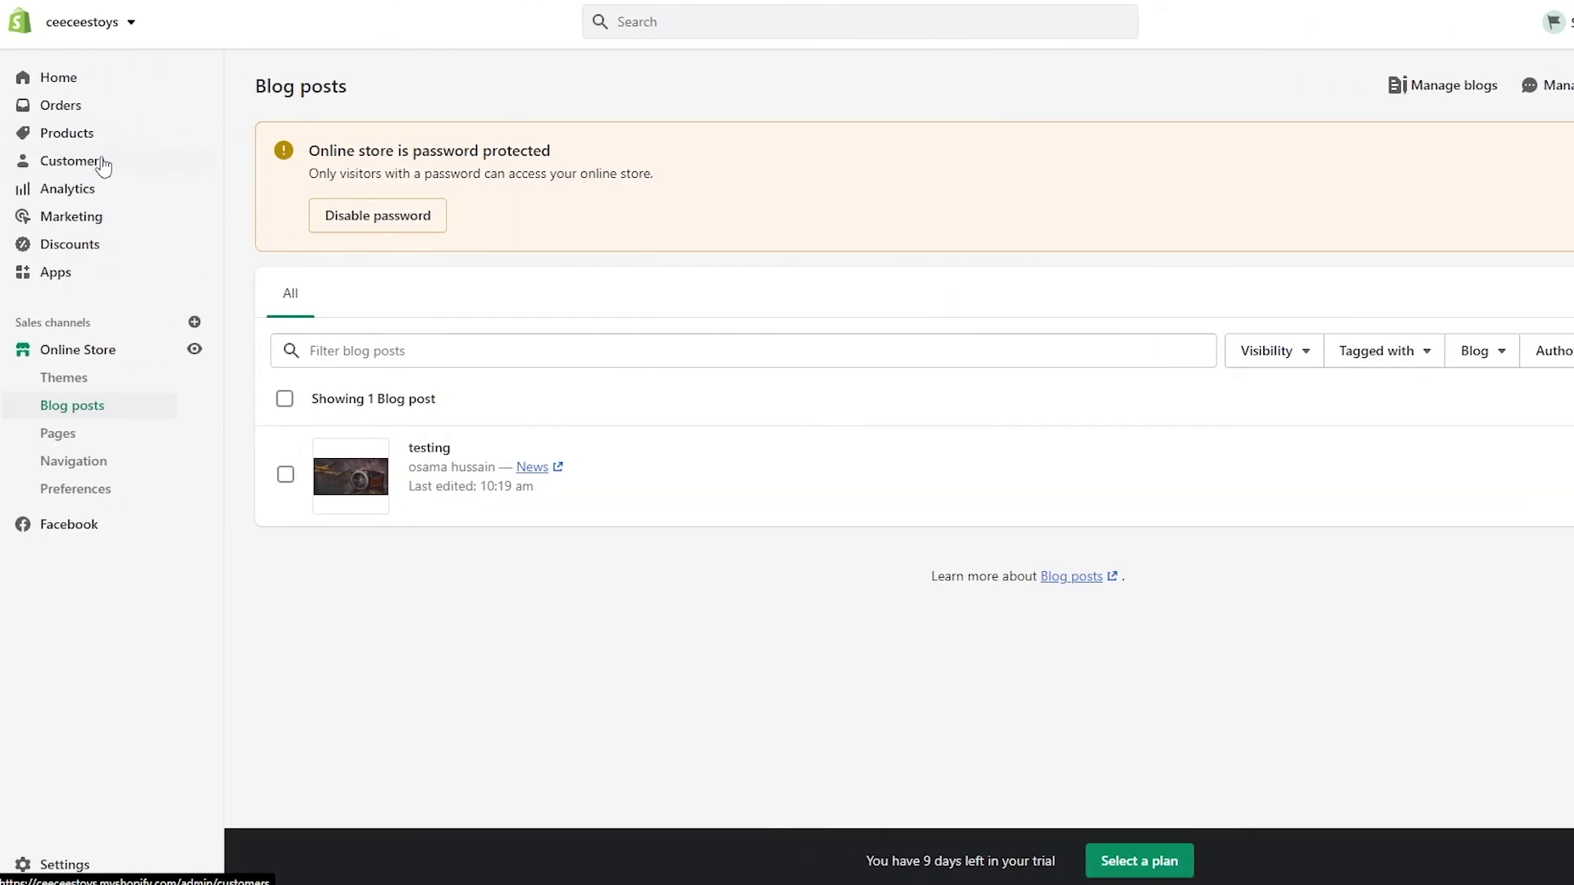
pyautogui.click(102, 134)
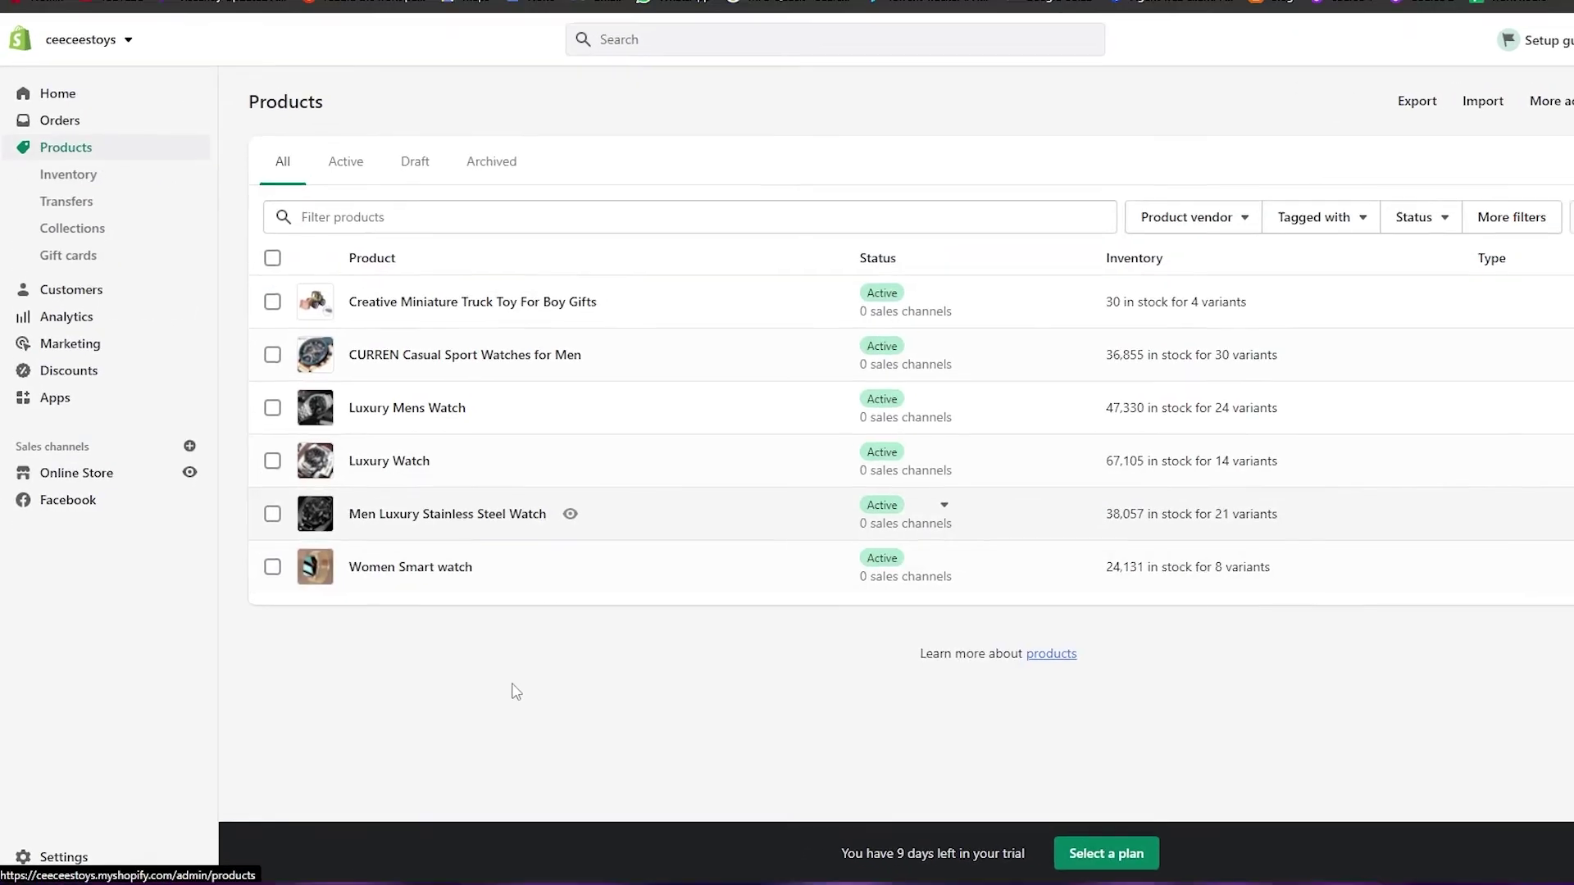